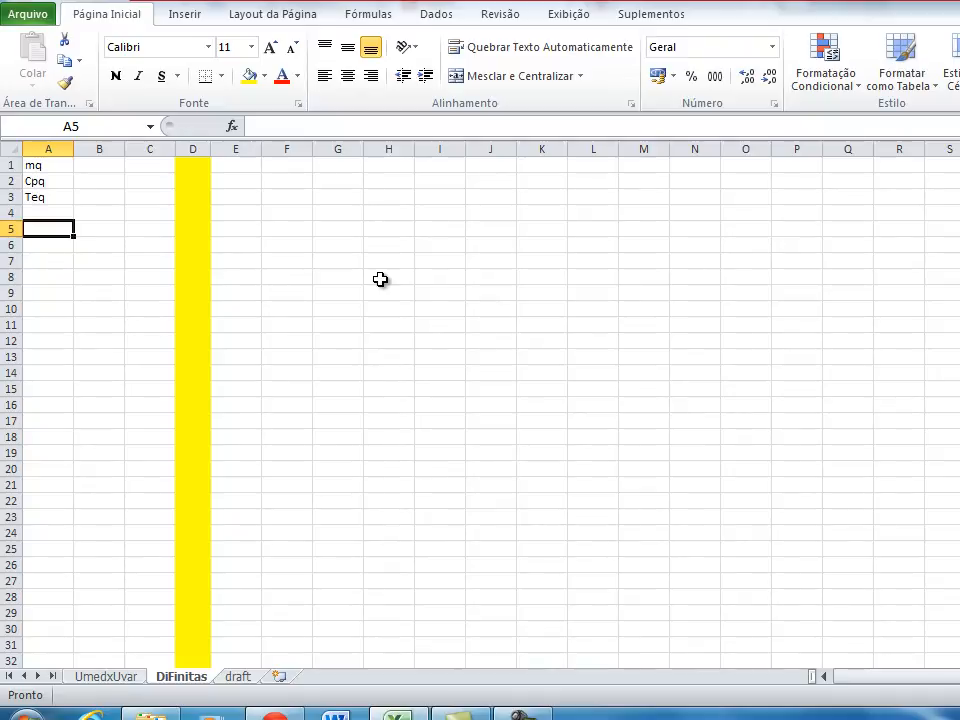
Enter the cold-stream labels mf, Cpf and Tef in cells A5 to A7
text(mf)
key(Return)
text(Cpf)
key(Return)
text(Tef)
key(Return)
key(Return)
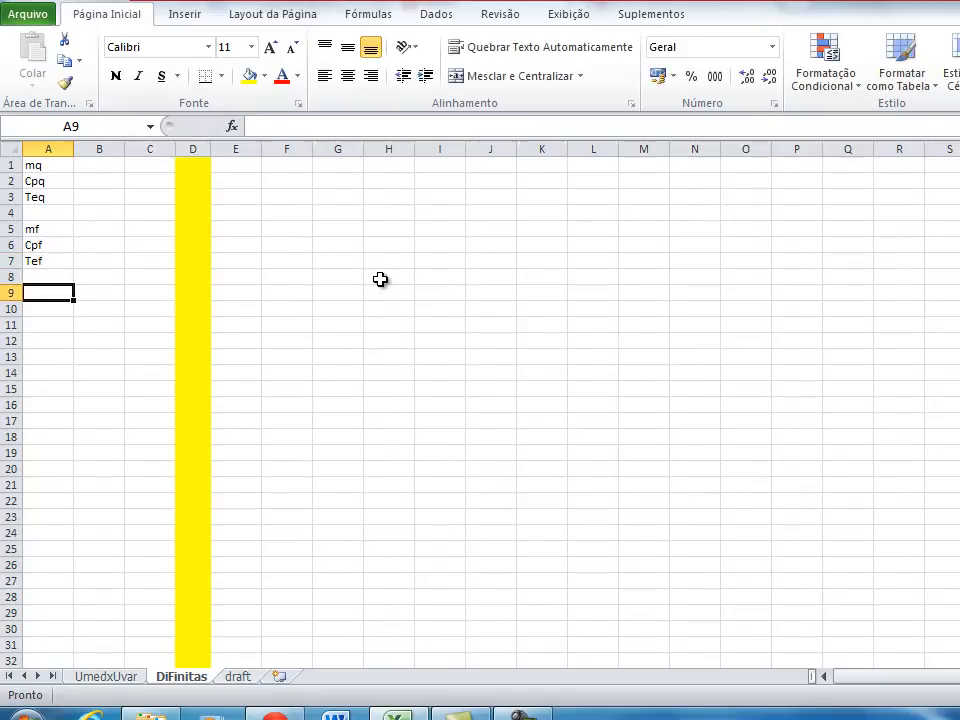
Enter the labels Um, A, N and dA in cells A9 to A12
text(Um)
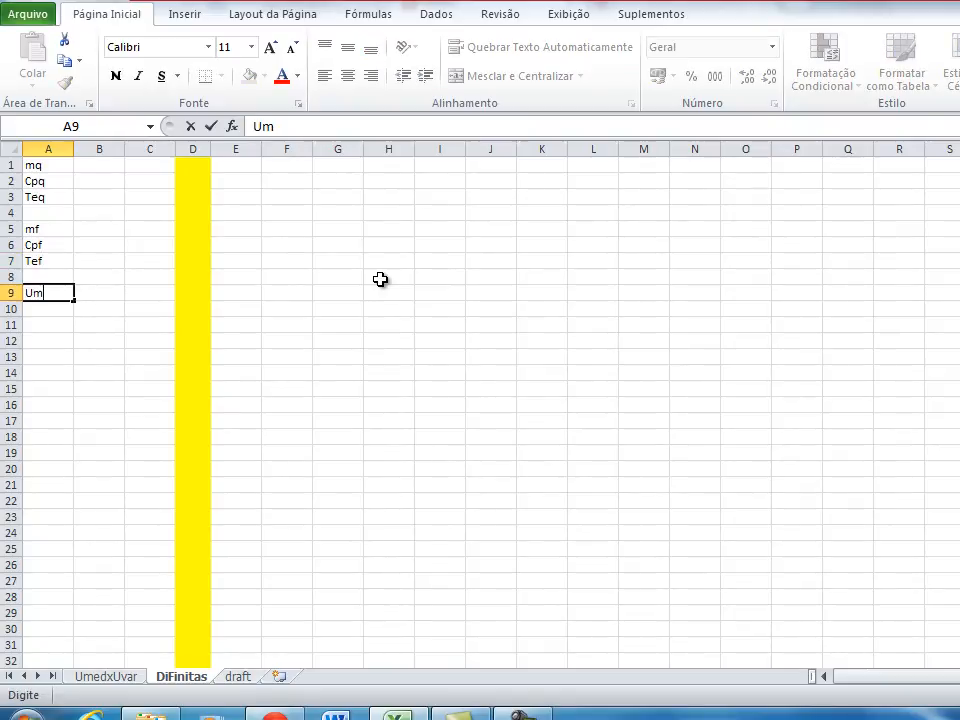
key(Return)
text(A)
key(Return)
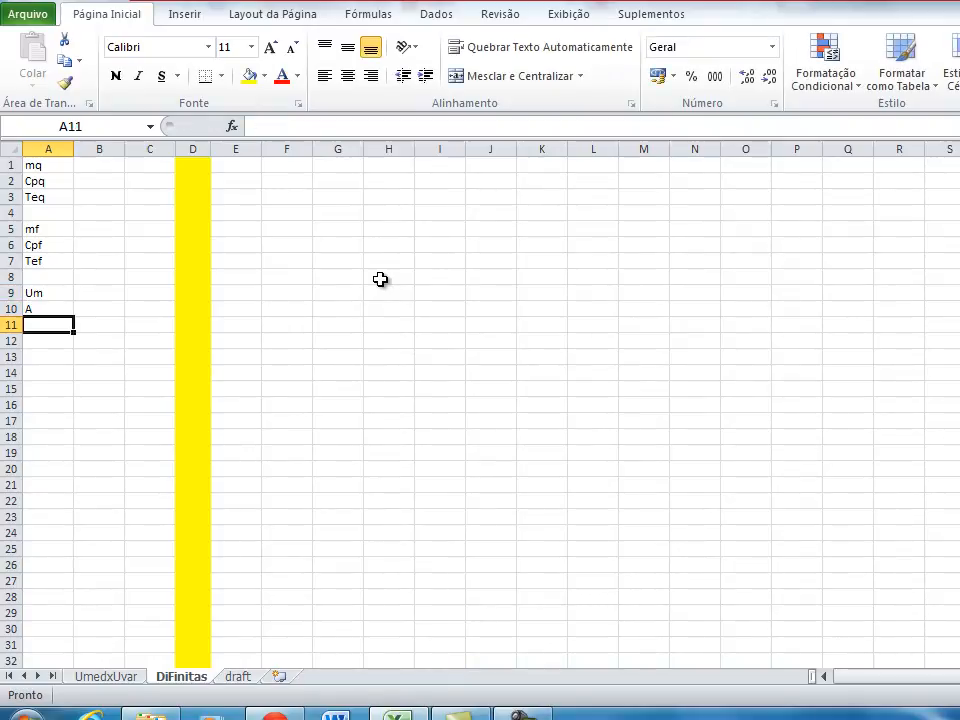
text(N)
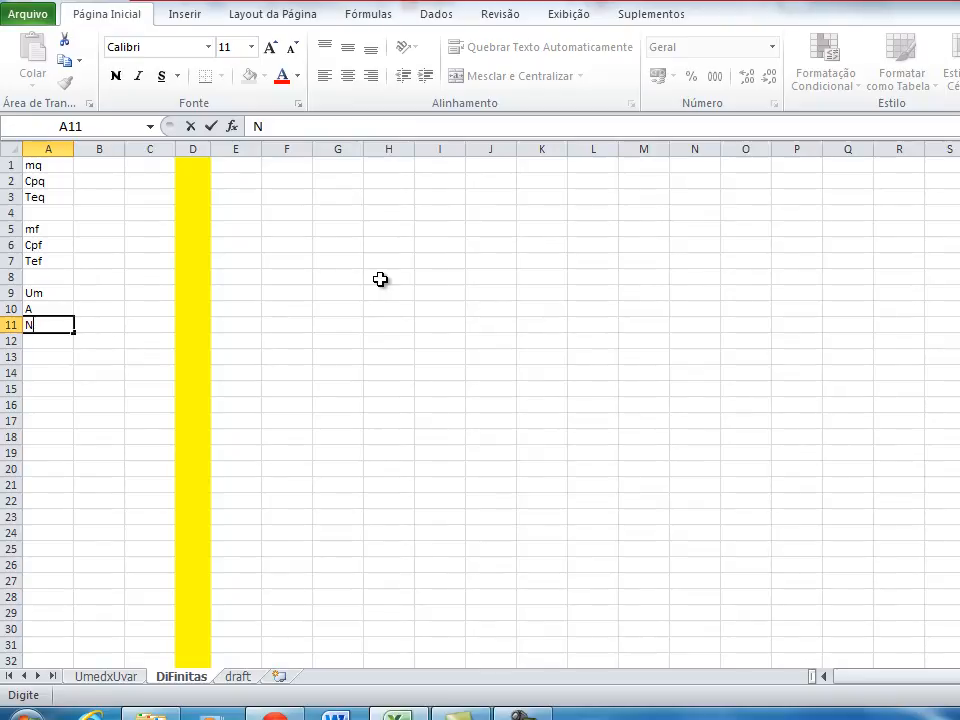
key(Return)
text(dA)
key(Return)
Enter the units kg/s, kJ/kg/K and oC in C1 to C3 for mq, Cpq and Teq
key(Right)
key(Right)
key(Up)
key(Up)
key(Up)
key(Up)
key(Up)
key(Up)
key(Up)
key(Up)
key(Up)
key(Up)
key(Up)
key(Up)
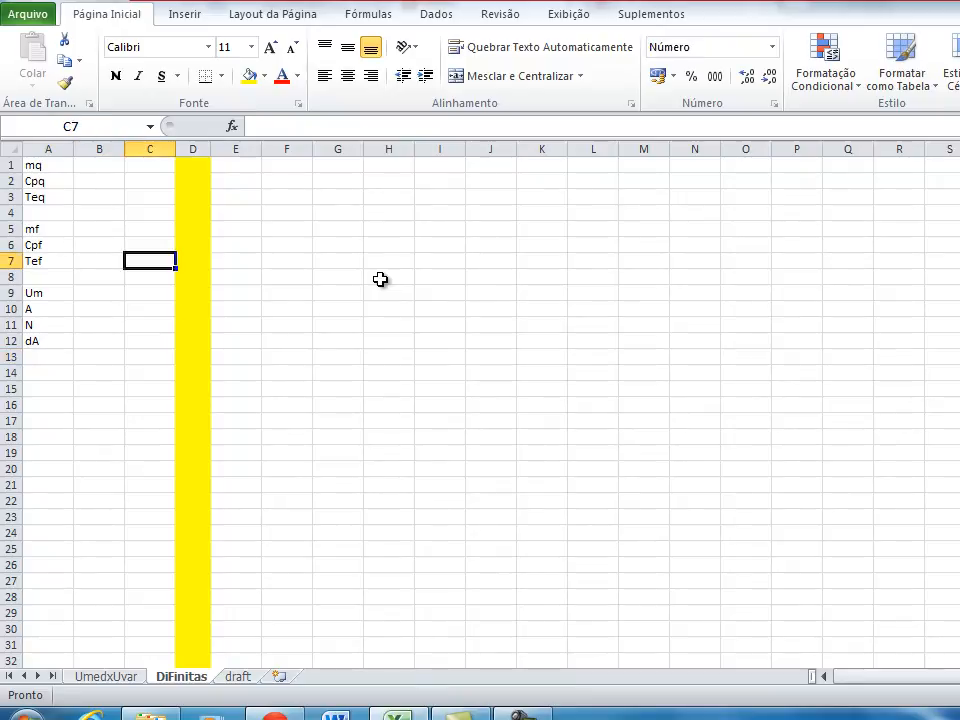
text(kg/s)
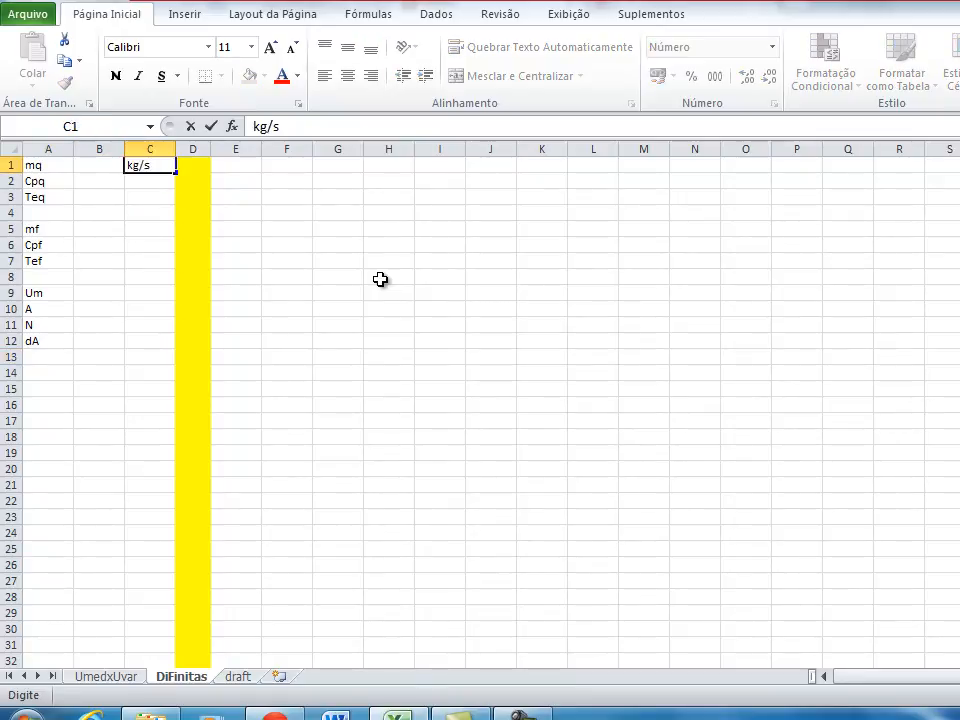
key(Return)
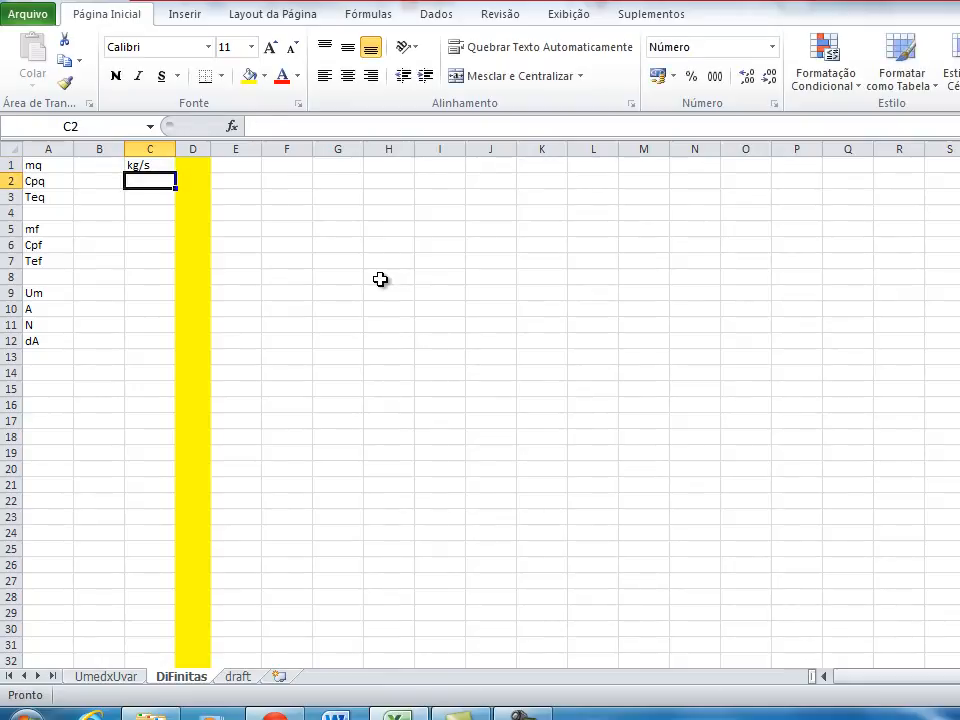
text(kJ/kg/K)
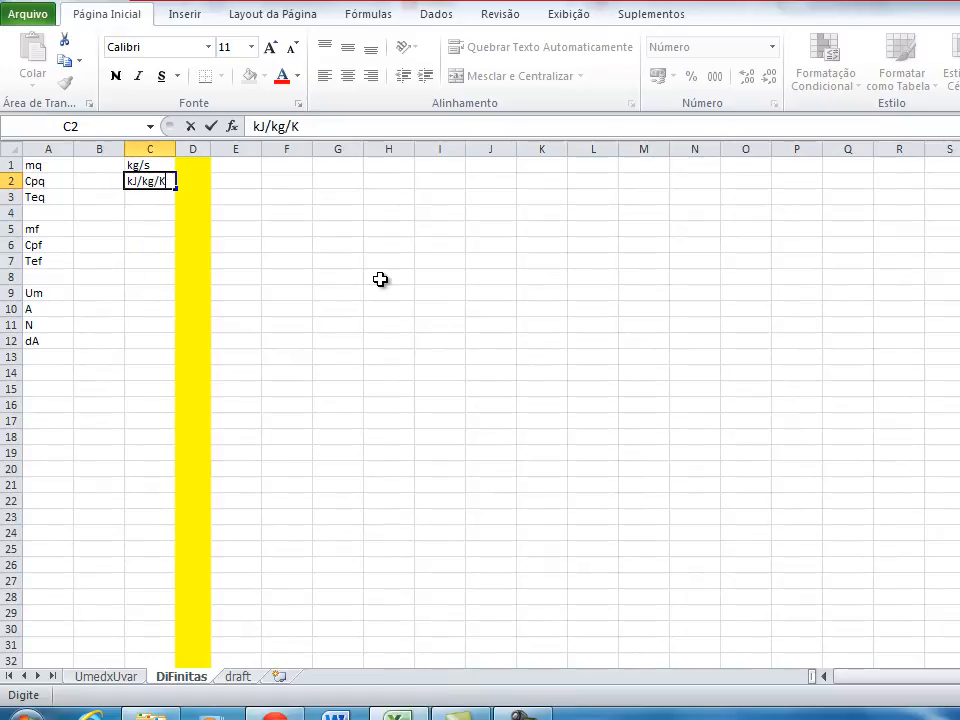
key(Return)
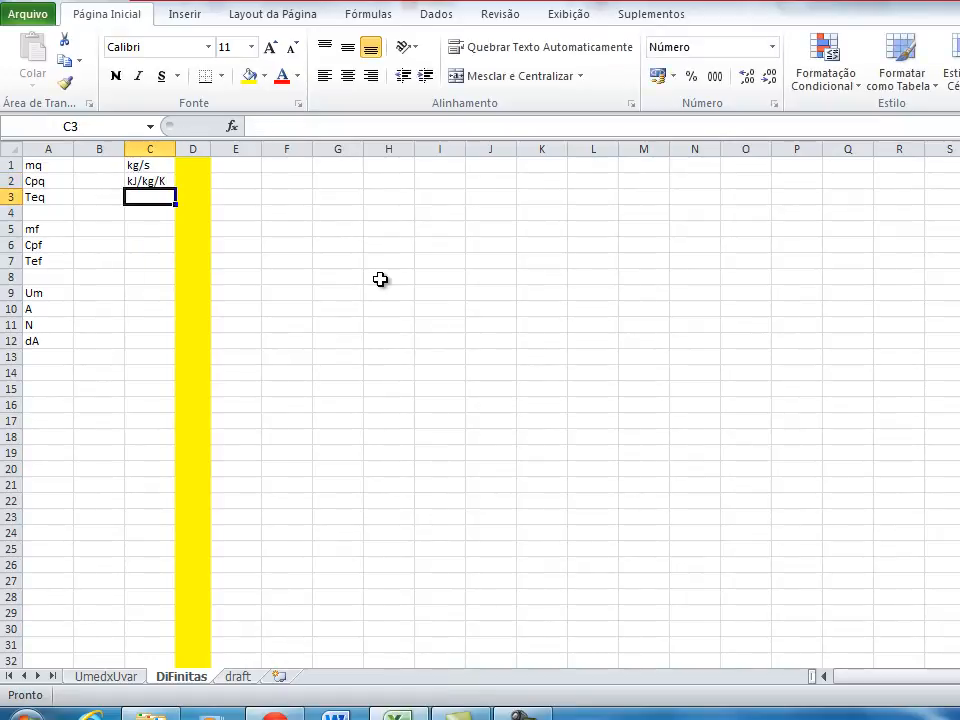
text(oC)
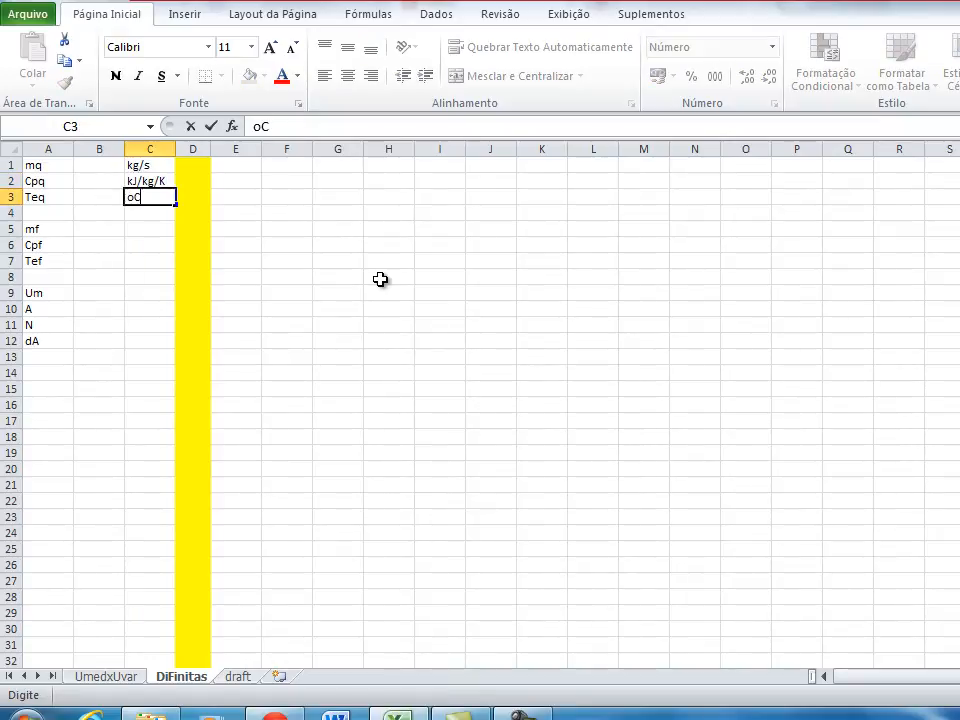
key(Return)
Copy the three units in C1:C3 to C5:C7 for mf, Cpf and Tef
key(Return)
key(Up)
key(Up)
key(Up)
key(Up)
key(shift+Down)
key(shift+Down)
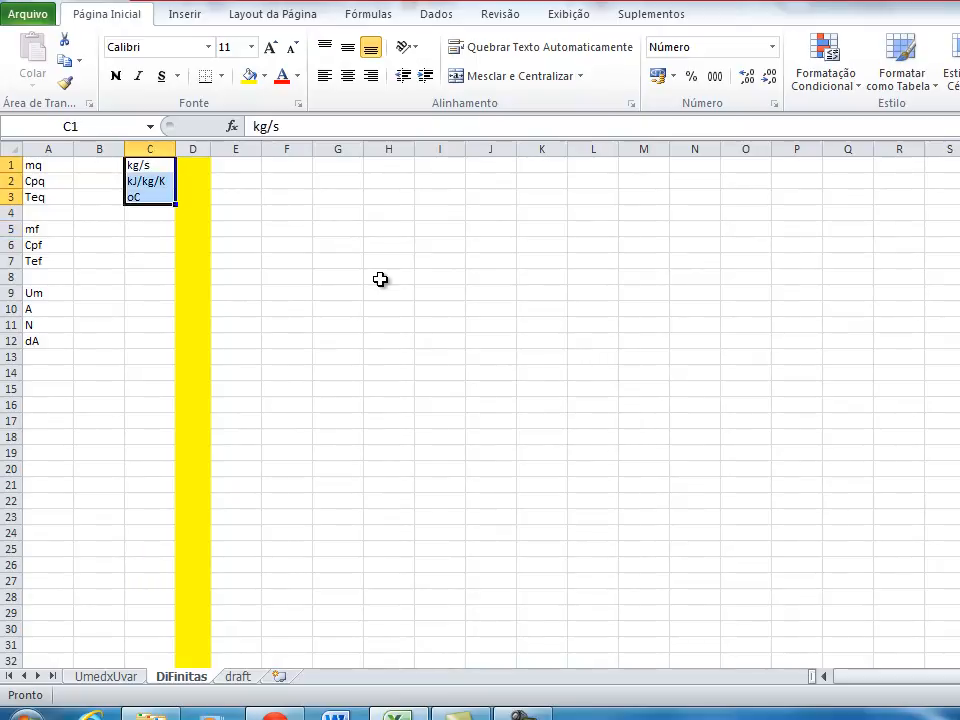
key(ctrl+c)
key(Down)
key(Down)
key(Down)
key(Down)
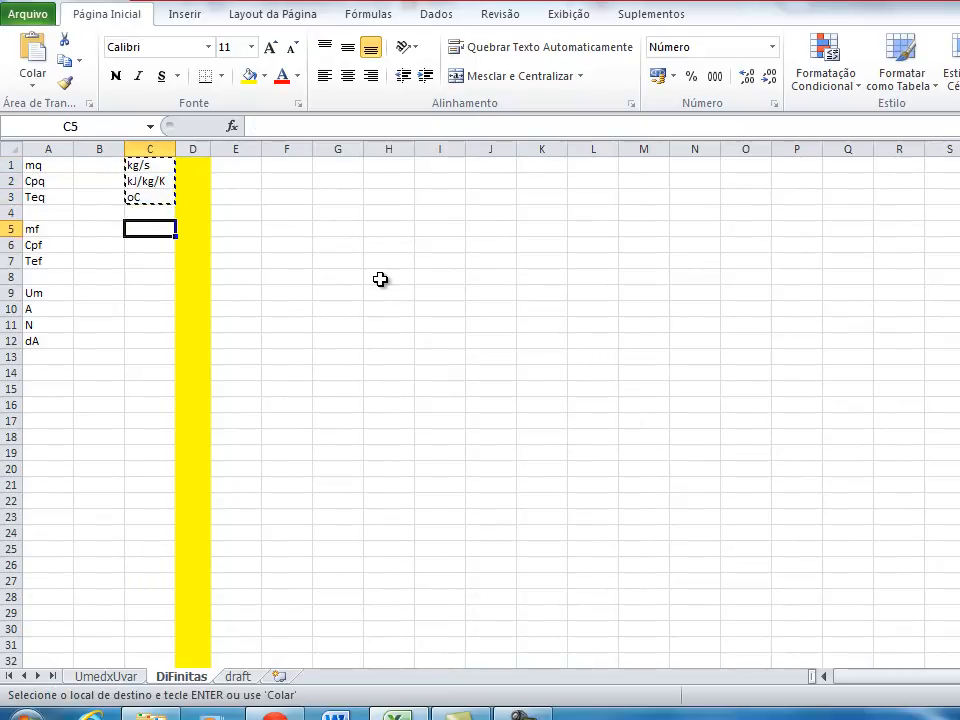
key(ctrl+v)
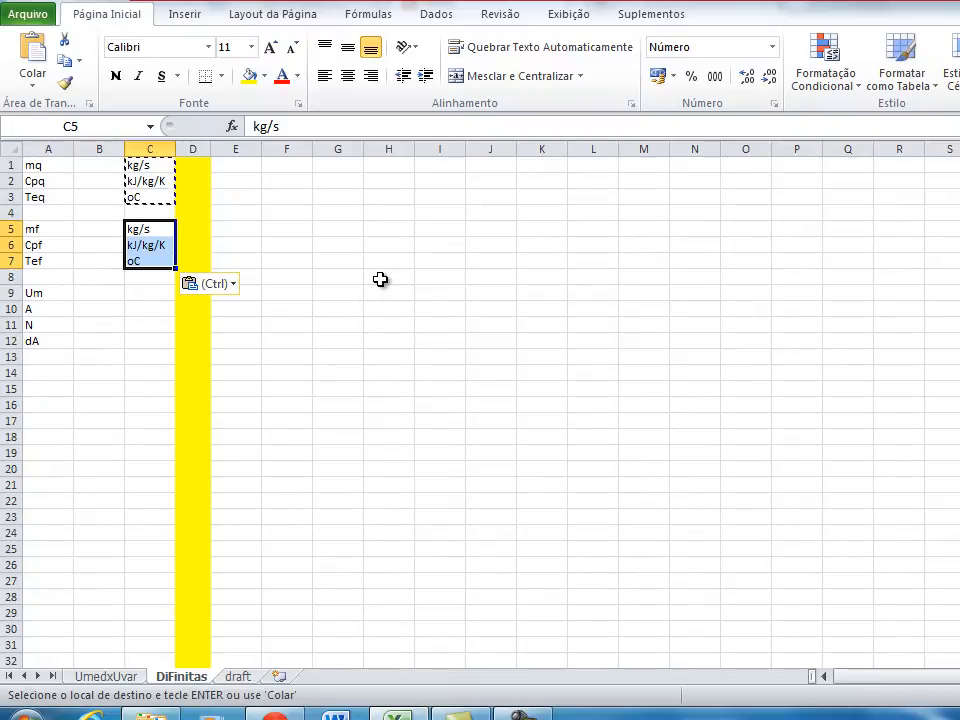
Enter the units kW/m2/K, m2, adm and m2 in C9 to C12 for Um, A, N and dA
key(Return)
key(Return)
key(Return)
key(Return)
key(Return)
key(Return)
key(Down)
key(Down)
key(Down)
key(Up)
text(kW/)
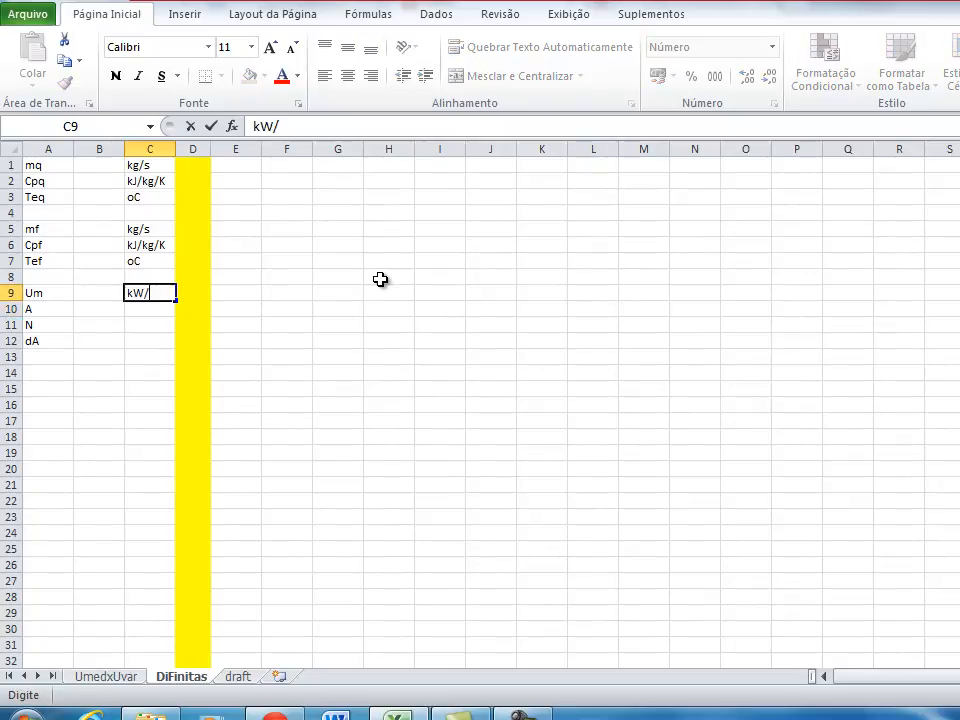
text(m2/K)
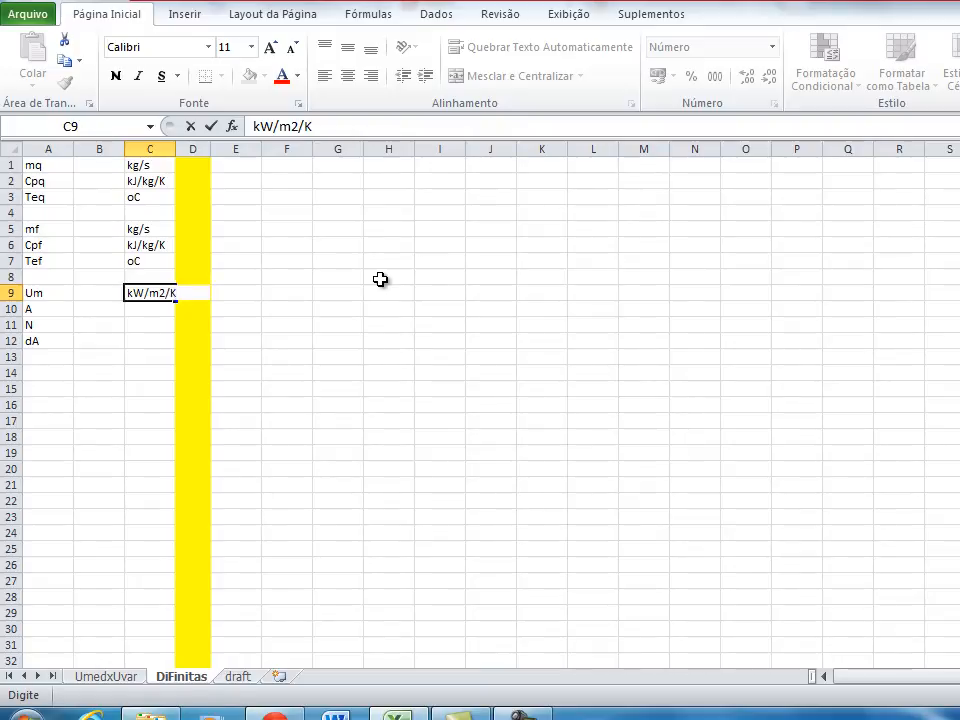
key(Return)
text(m2)
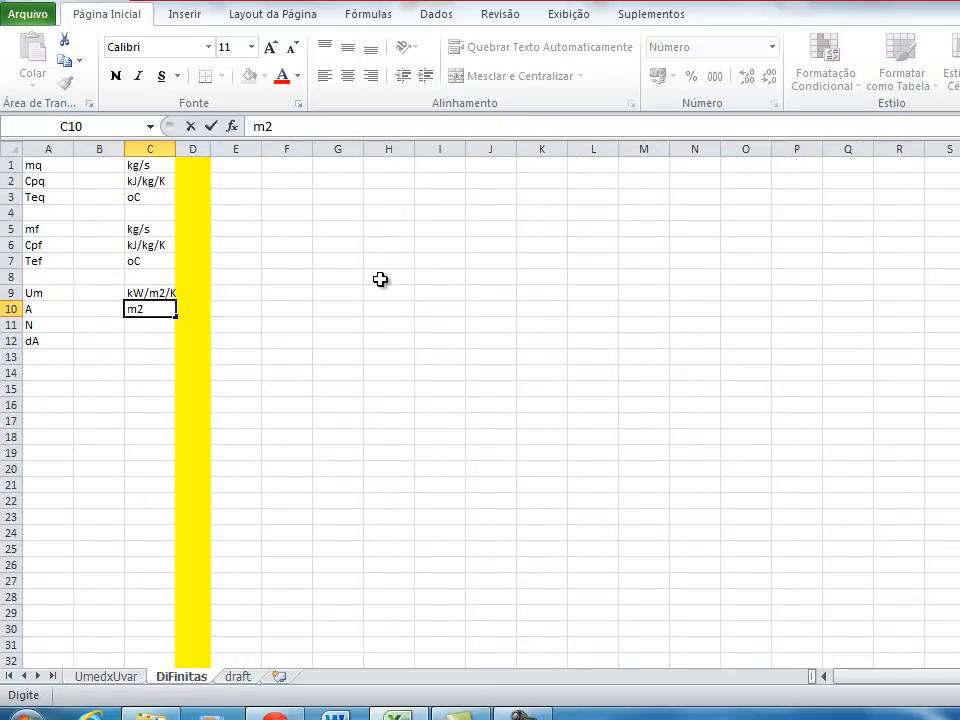
key(Return)
text(adm)
key(Return)
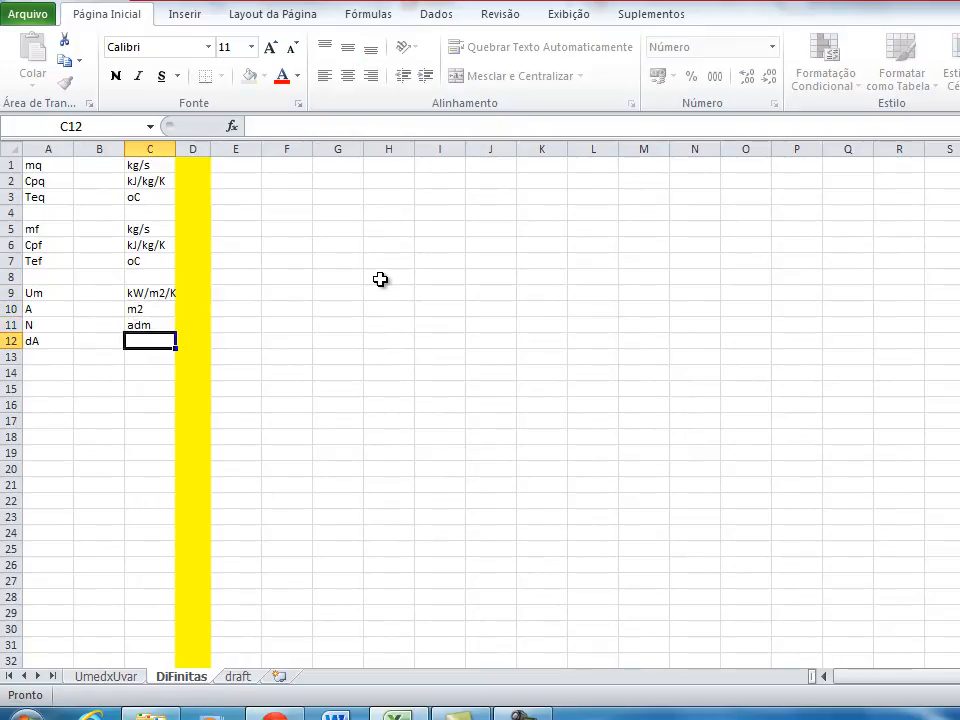
text(m2)
key(Return)
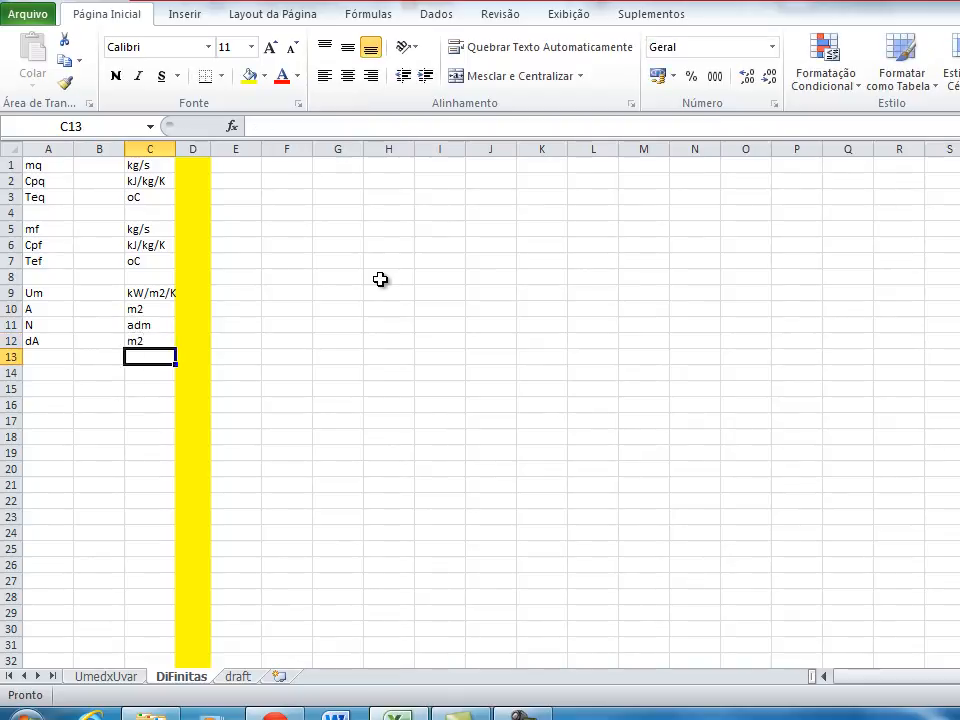
Enter the values 0,15 for mq, 4,19 for Cpq and 90 for Teq in B1 to B3
key(Left)
key(Left)
key(Up)
key(Up)
key(Up)
key(Up)
key(Up)
key(Up)
key(Up)
key(Up)
key(Up)
key(Up)
key(Up)
key(Up)
key(Right)
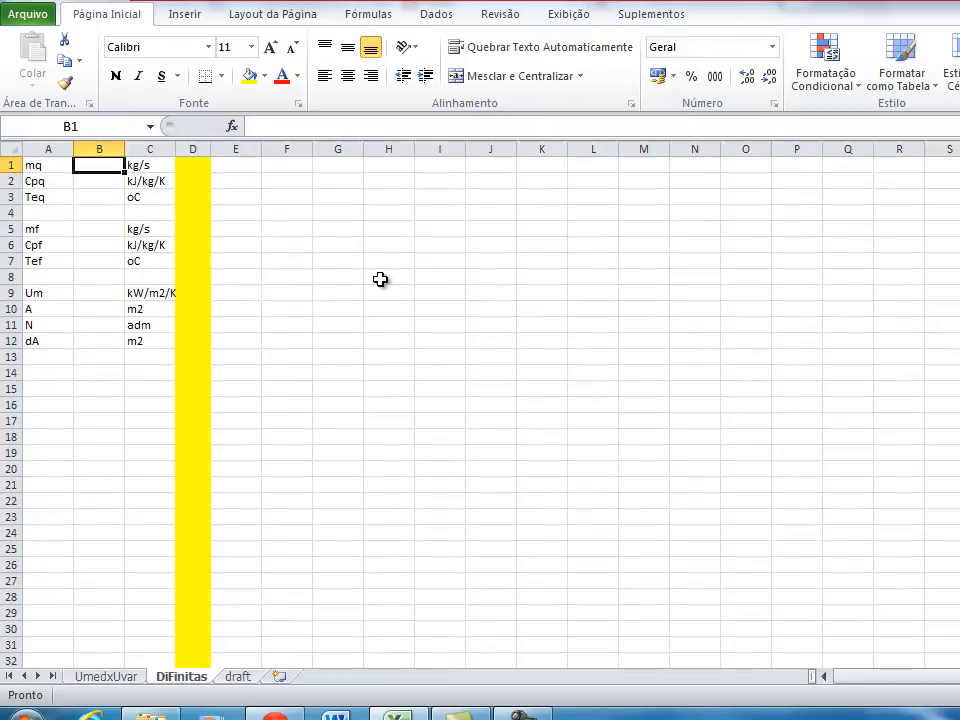
text(0,15)
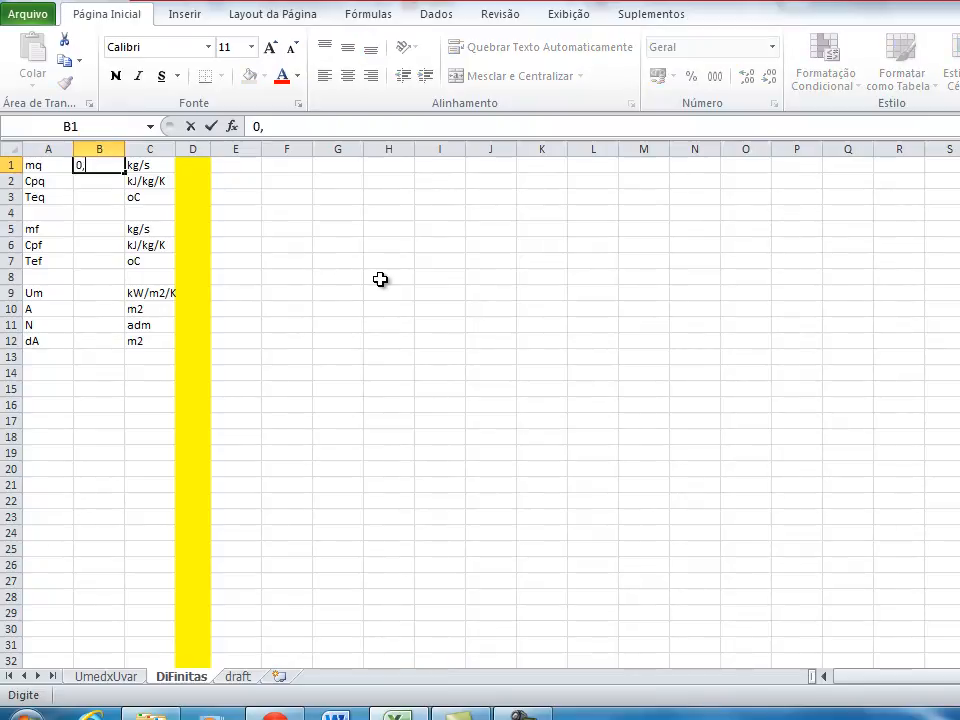
key(Return)
text(4,19)
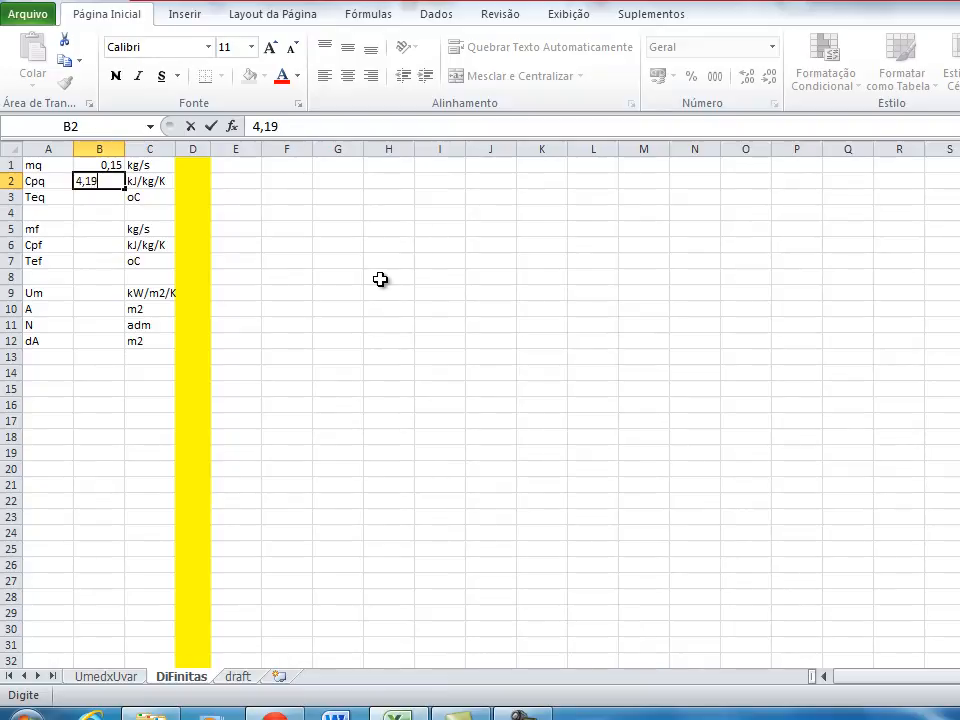
key(Return)
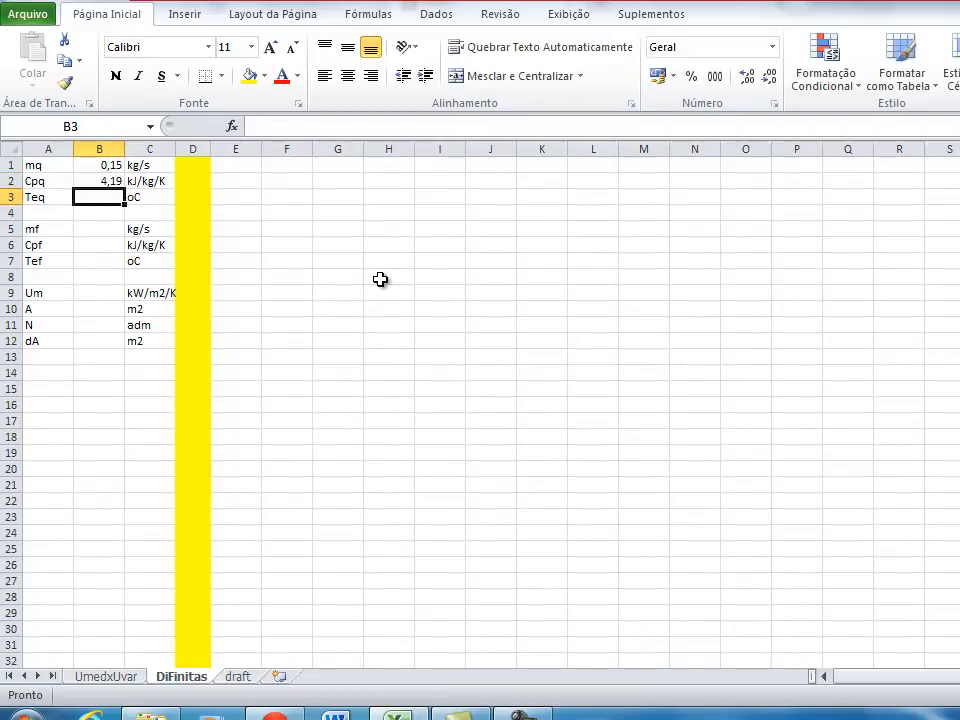
text(90)
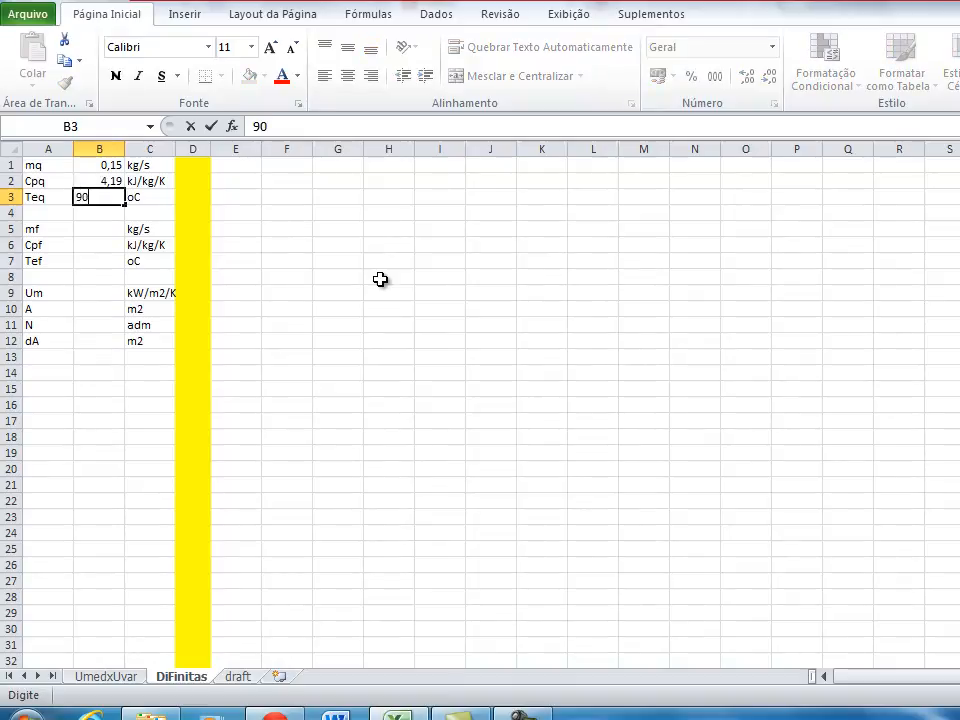
key(Return)
Enter the values 1,3 for mf, 2,2 for Cpf and 15 for Tef in B5 to B7
key(Return)
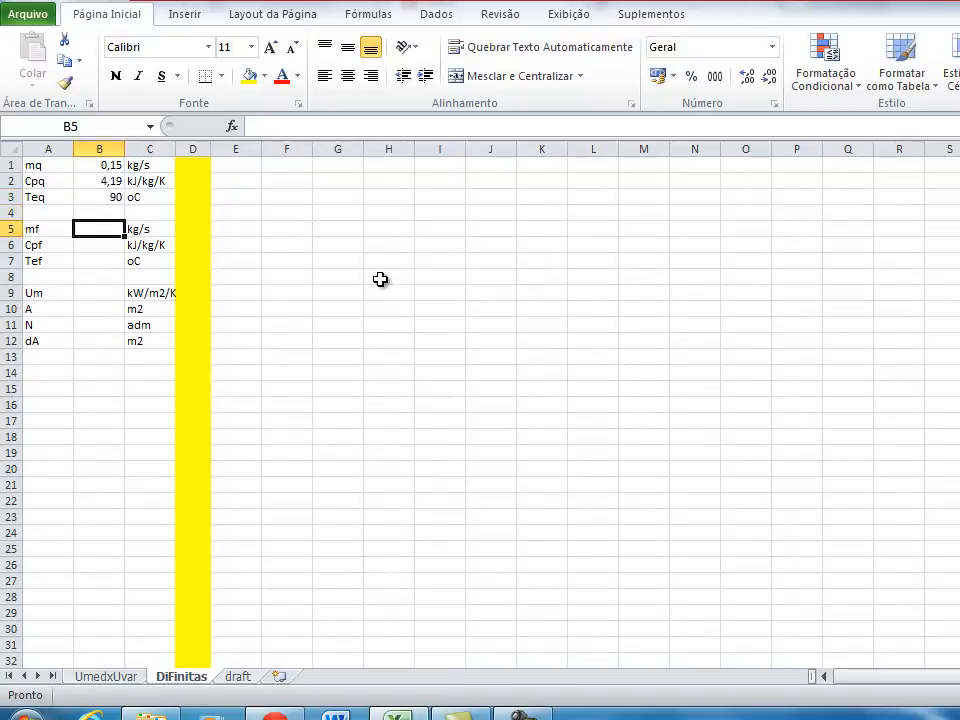
text(1,3)
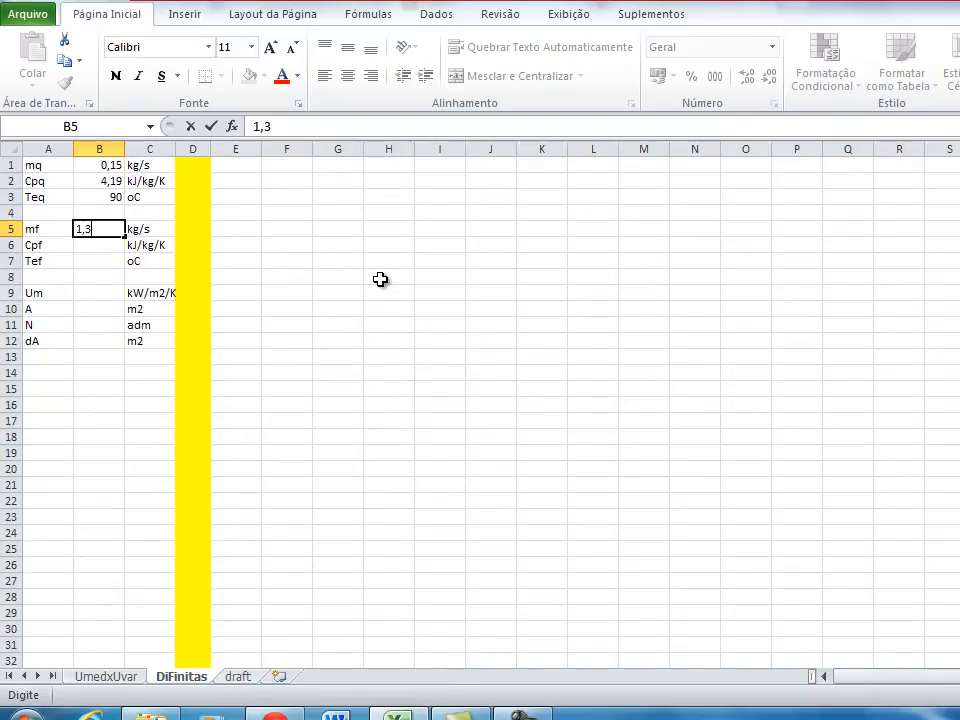
key(Return)
text(2,2)
key(Return)
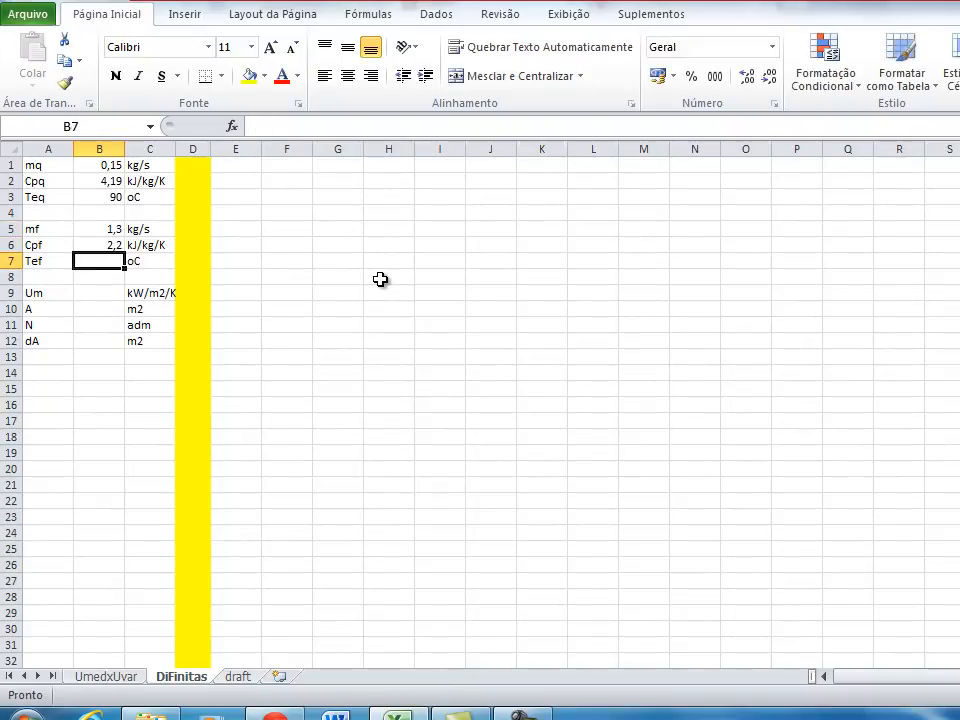
text(15)
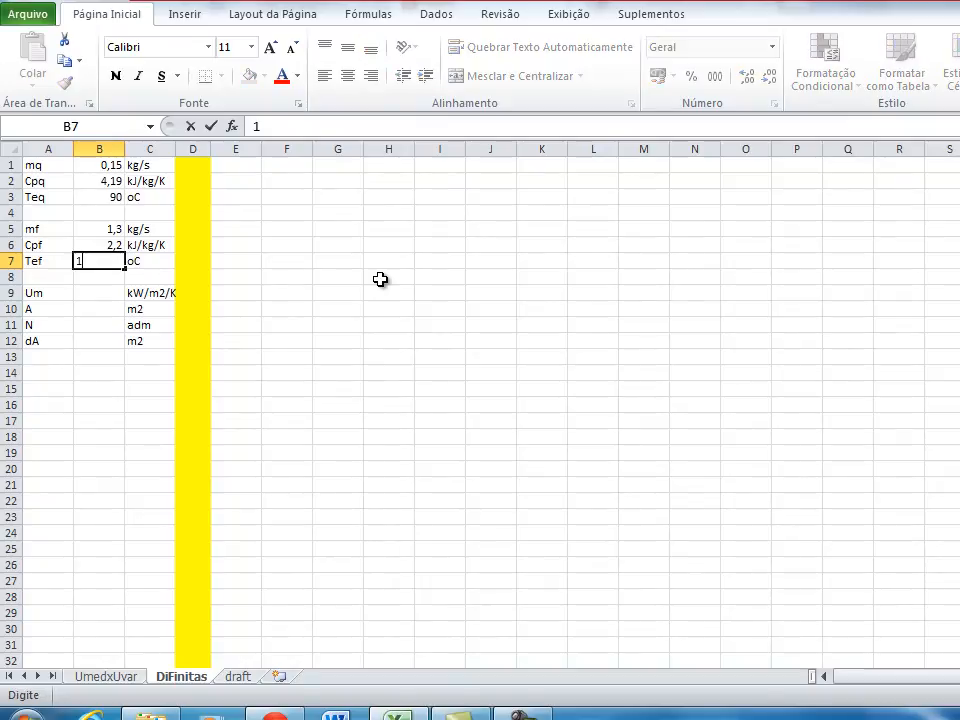
key(Return)
Enter the values 2,5 for Um, 0,5 for A and 30 for N in B9 to B11
key(Return)
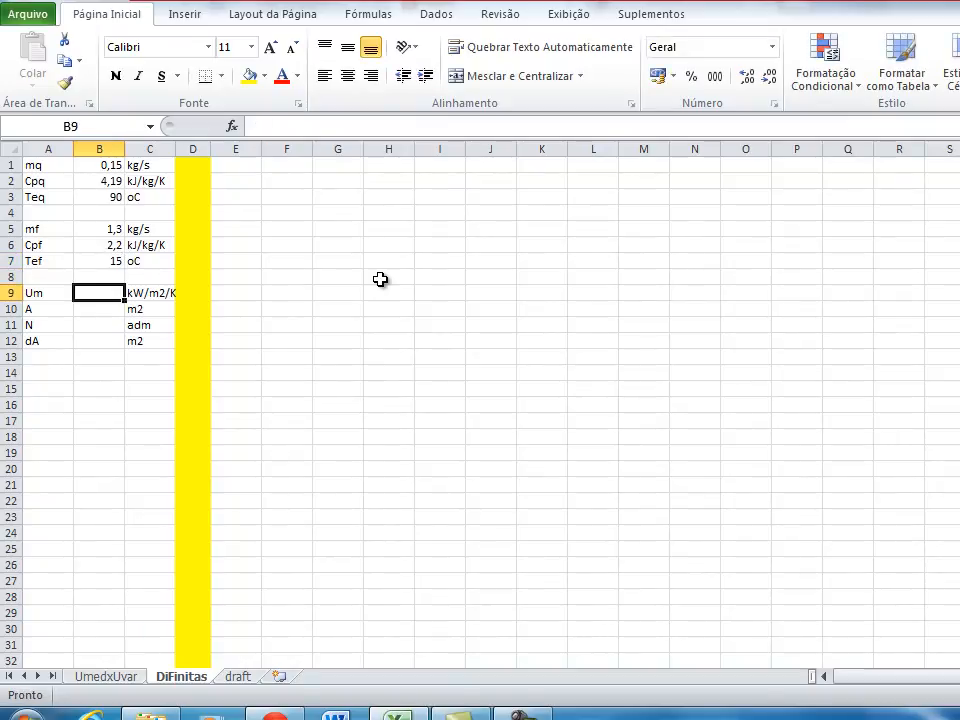
text(2,5)
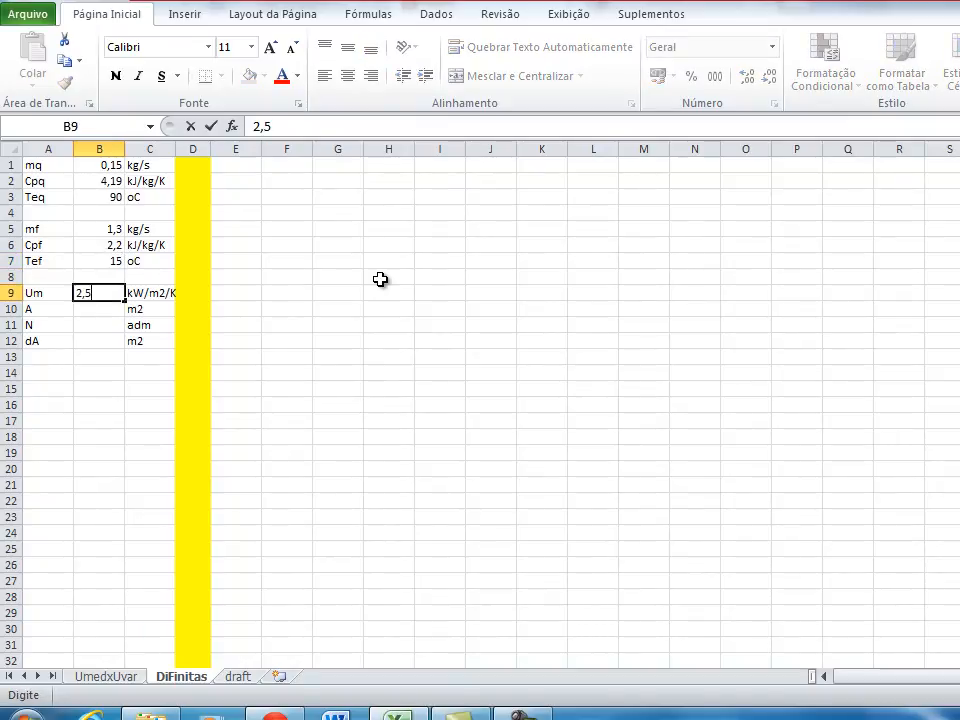
key(Return)
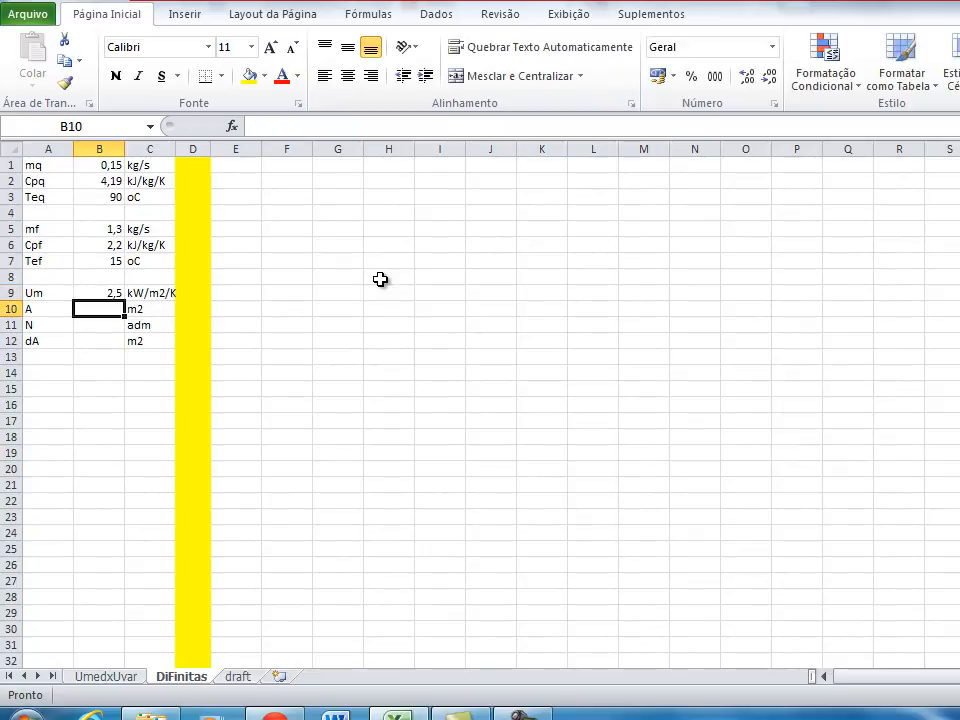
text(0,5)
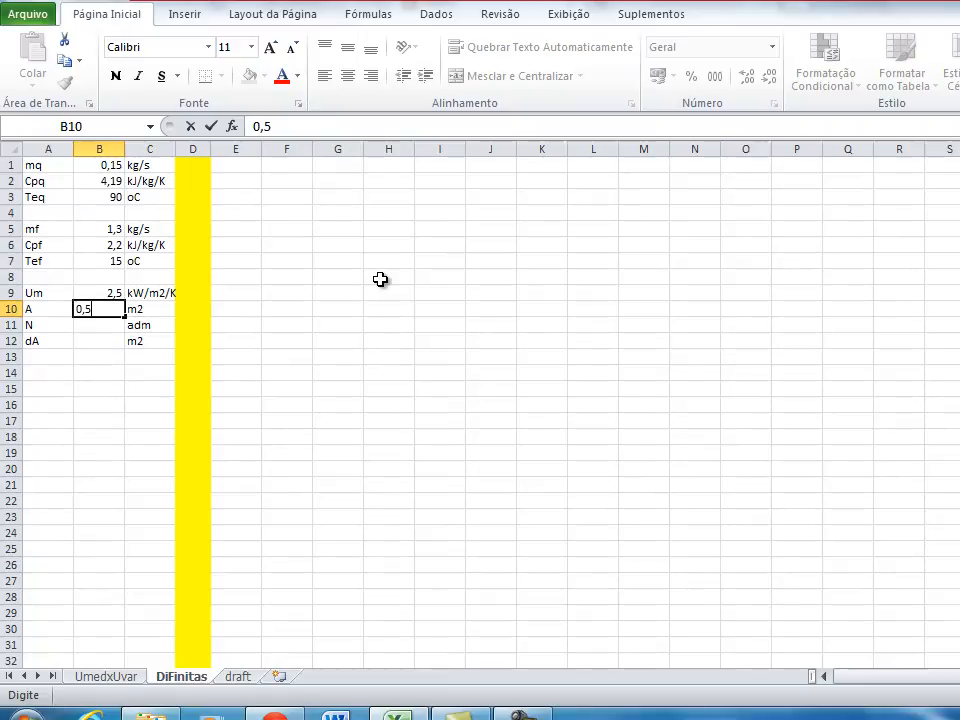
key(Return)
text(30)
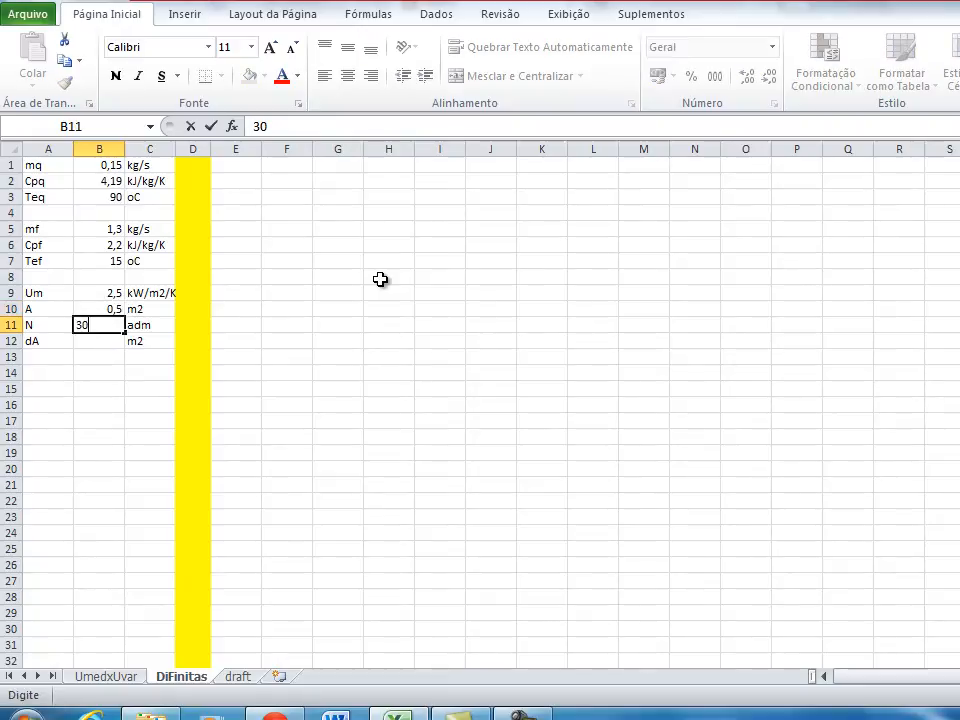
key(Return)
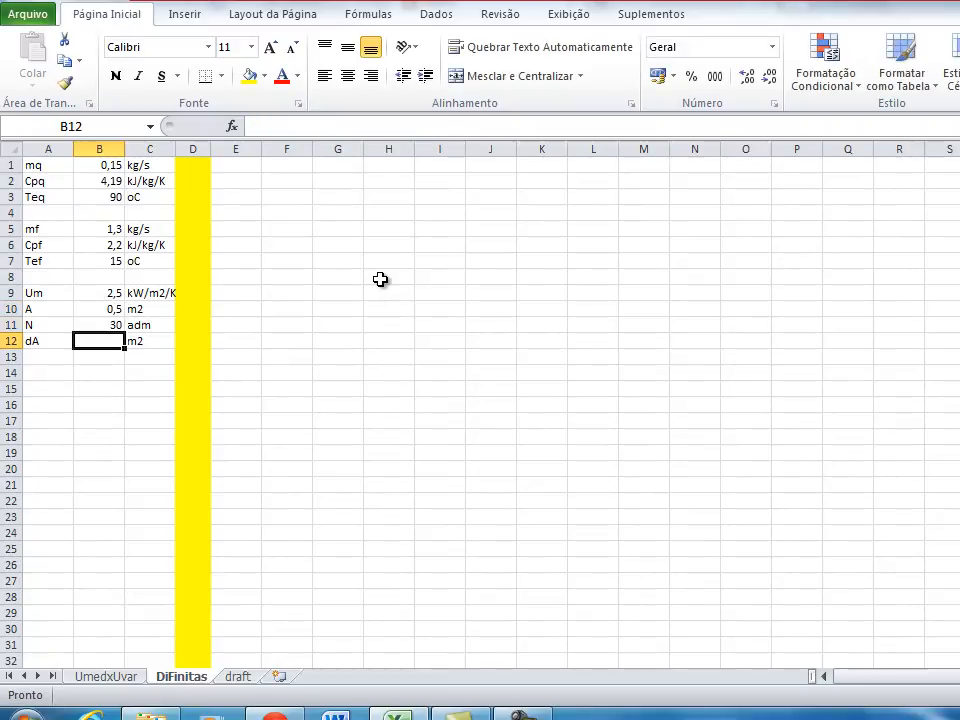
Calculate dA in B12 by dividing the area A by N with the formula =B10/B11
text(=)
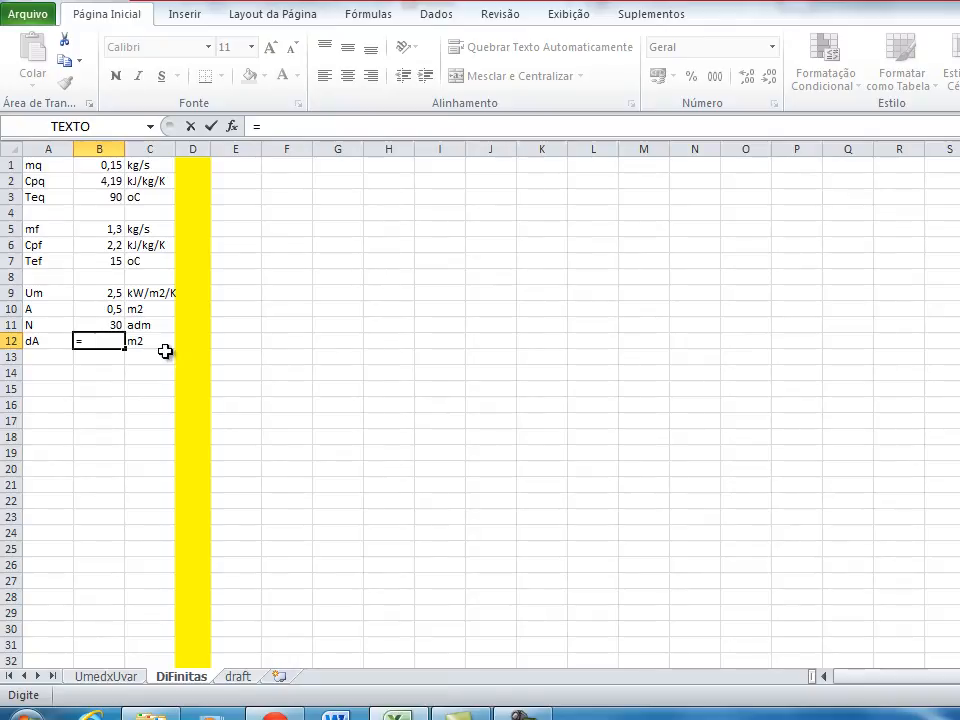
click(110, 311)
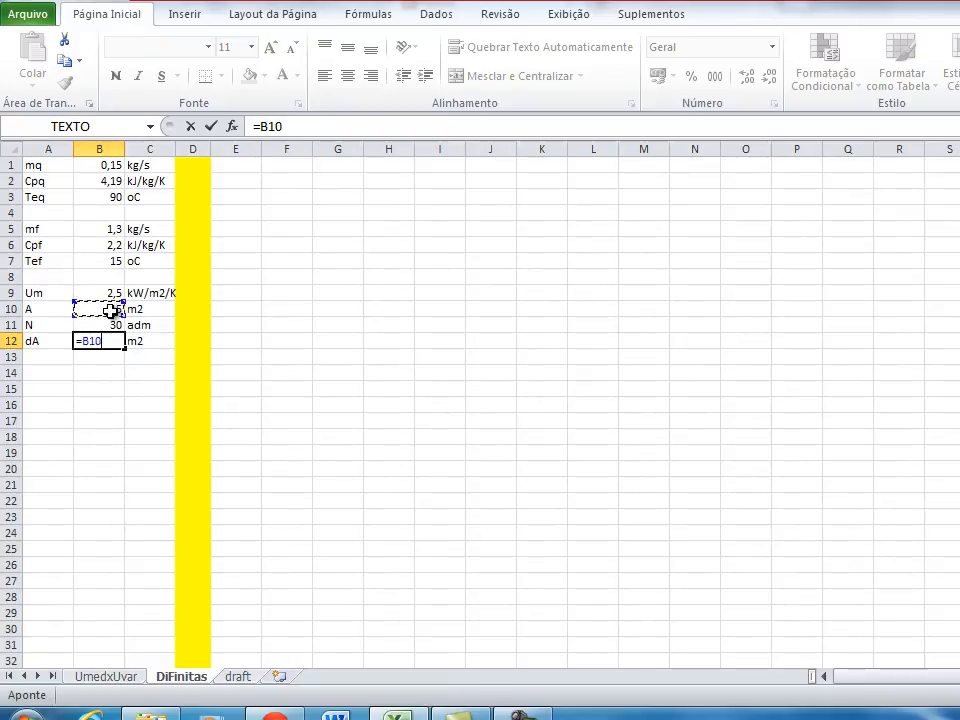
text(/)
click(108, 324)
key(Return)
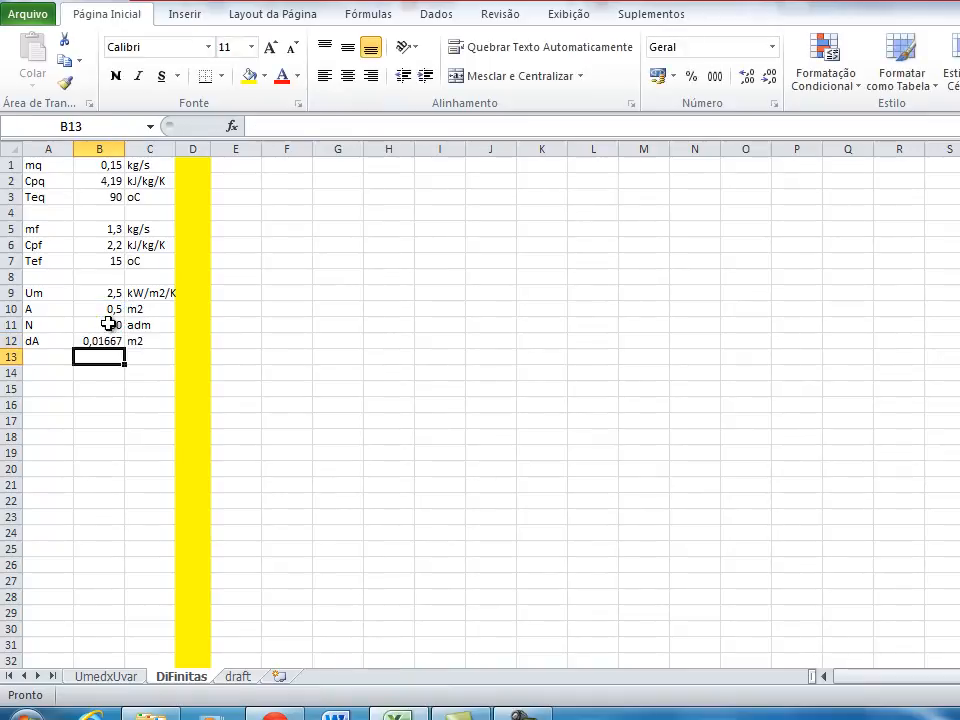
Define the name mq for the hot-stream flow value in cell B1
click(106, 165)
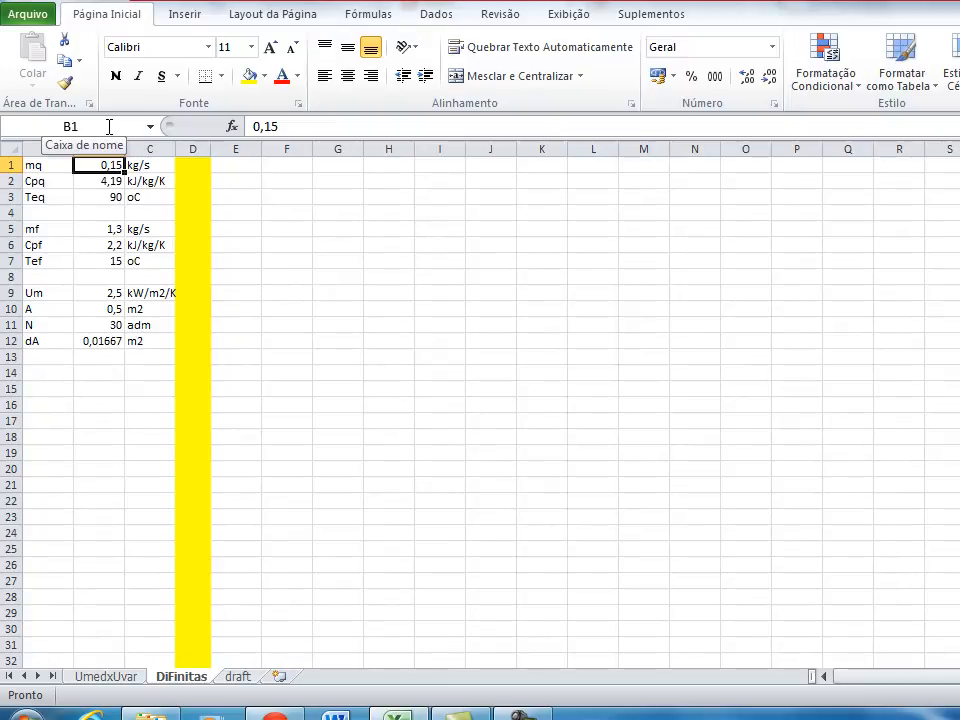
click(109, 126)
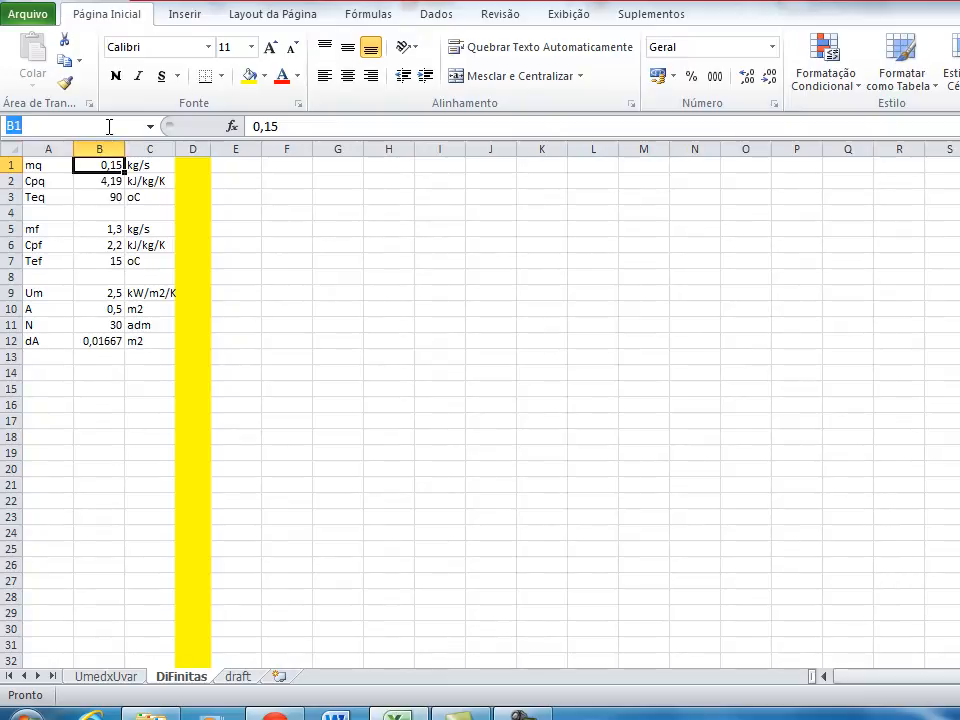
text(mq)
key(Return)
key(Down)
text(Cpq)
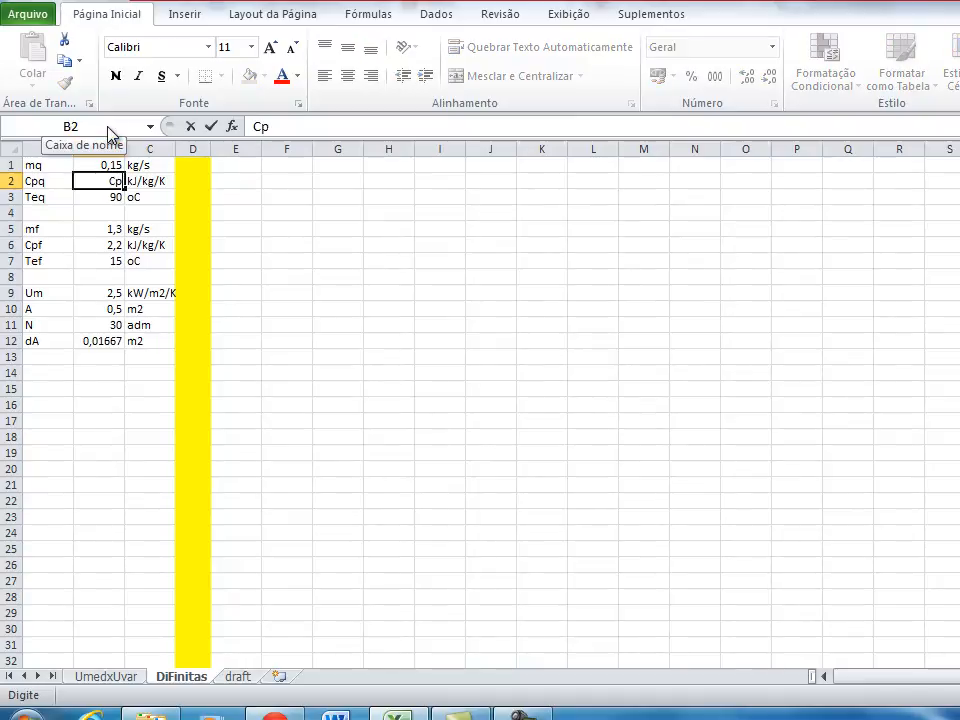
key(Return)
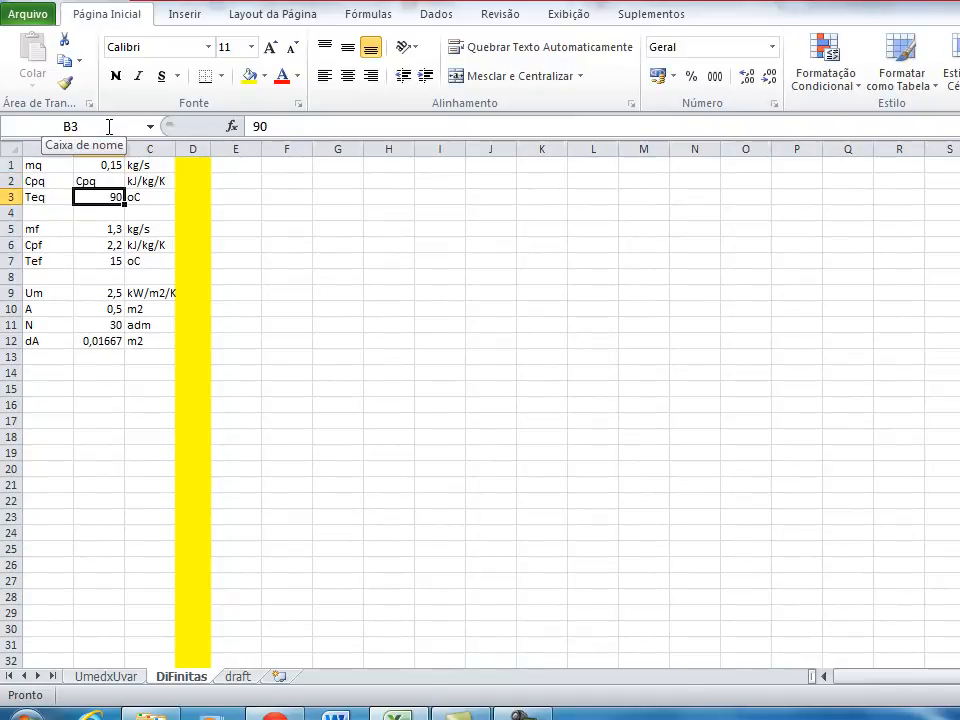
key(ctrl+z)
Define the names Cpq for cell B2 and Teq for cell B3
click(109, 126)
text(Cpq)
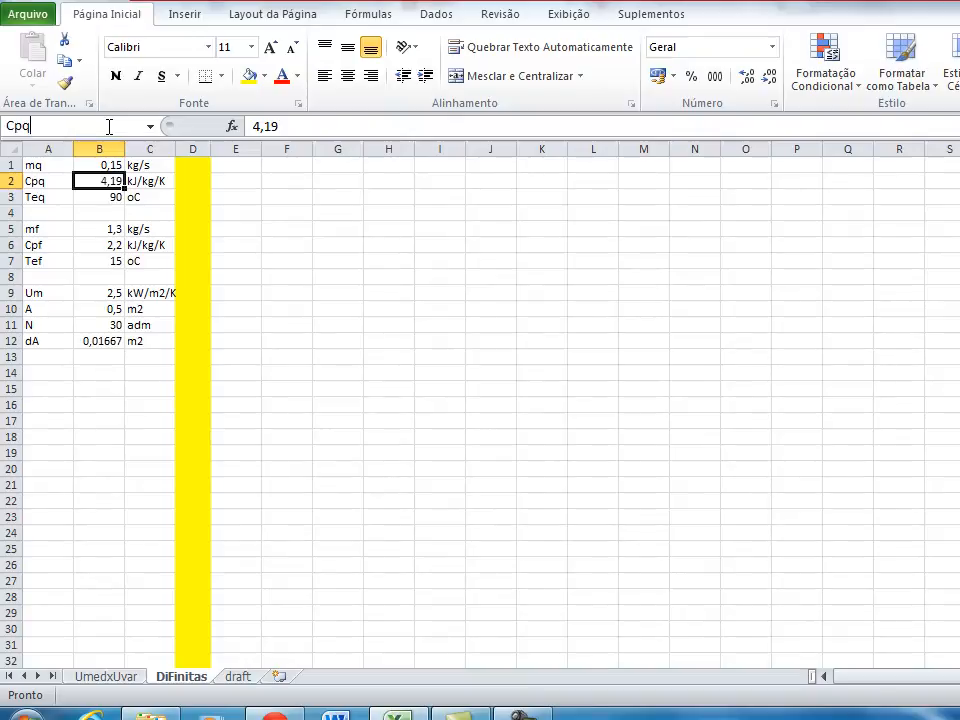
key(Return)
key(Return)
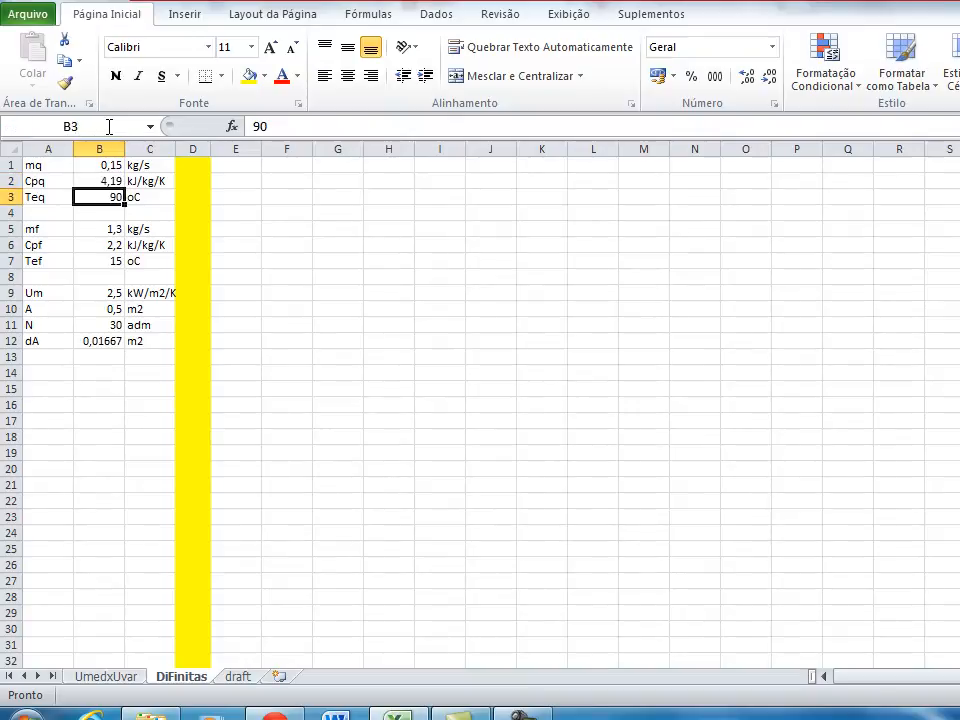
click(109, 126)
text(Teq)
key(Return)
key(Return)
key(Return)
Define the names mf, Cpf and Tef for cells B5, B6 and B7
click(109, 126)
text(mf)
key(Return)
key(Return)
click(109, 126)
text(Cpf)
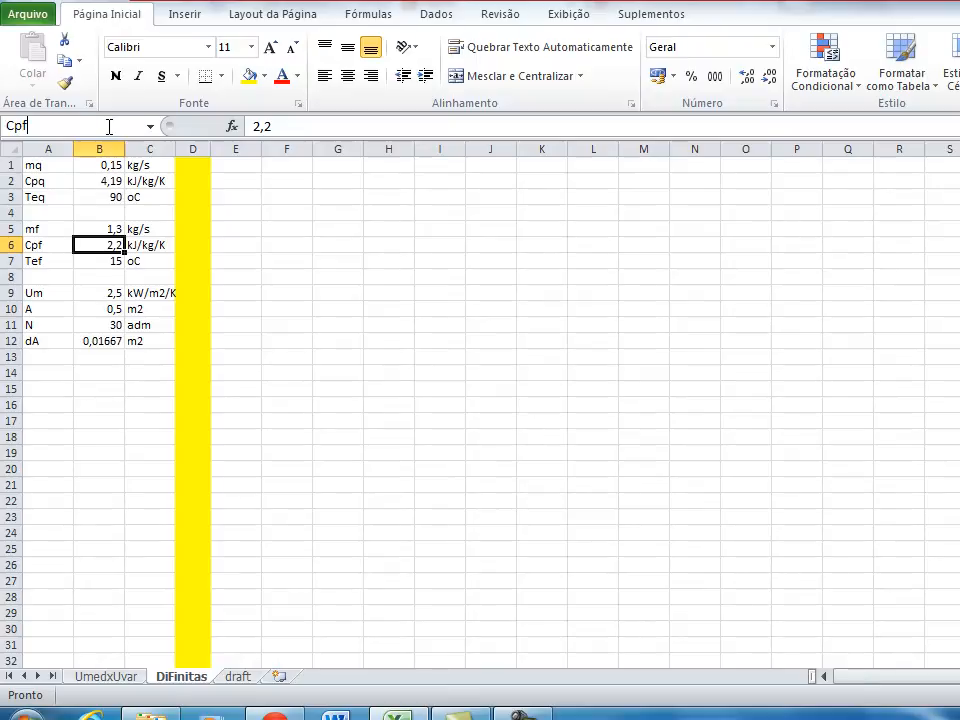
key(Return)
click(109, 126)
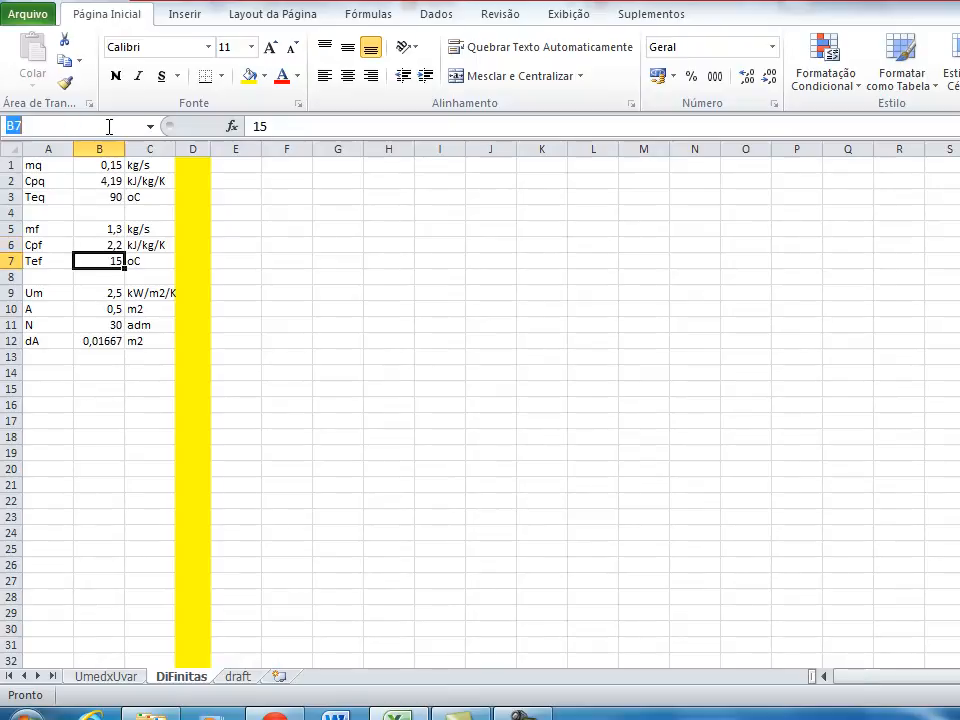
text(Tef)
key(Return)
key(Return)
key(Return)
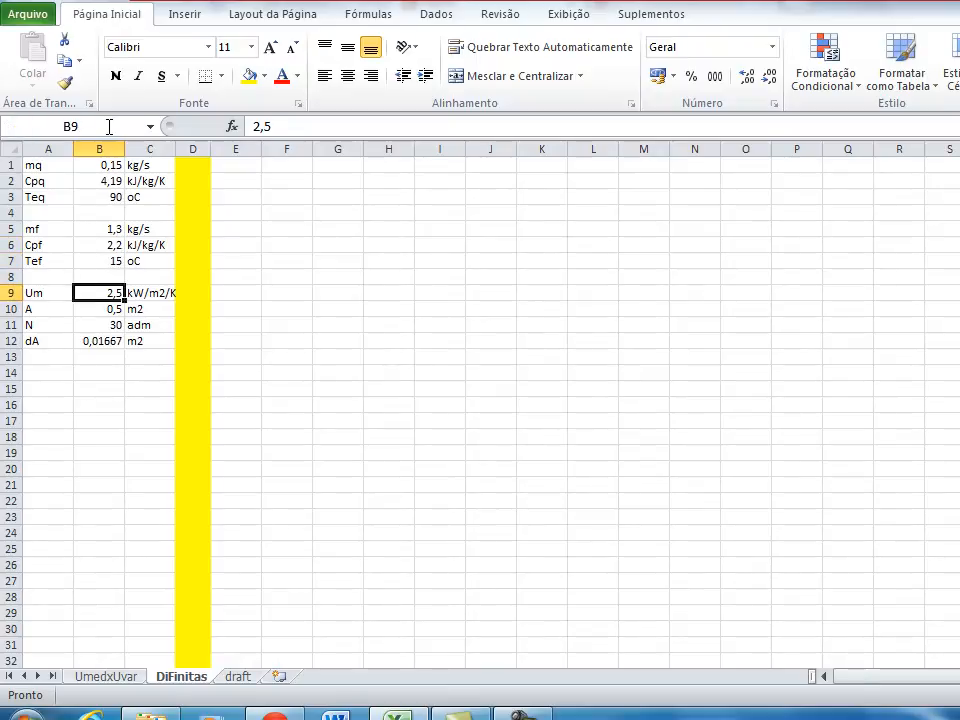
Define the names Um for cell B9 and A for cell B10
click(109, 126)
text(Um)
key(Return)
key(Return)
click(109, 126)
text(A)
key(Return)
key(Return)
Define the names N for cell B11 and dA for cell B12
click(109, 126)
text(N)
key(Return)
key(Return)
click(109, 126)
text(dA)
key(Return)
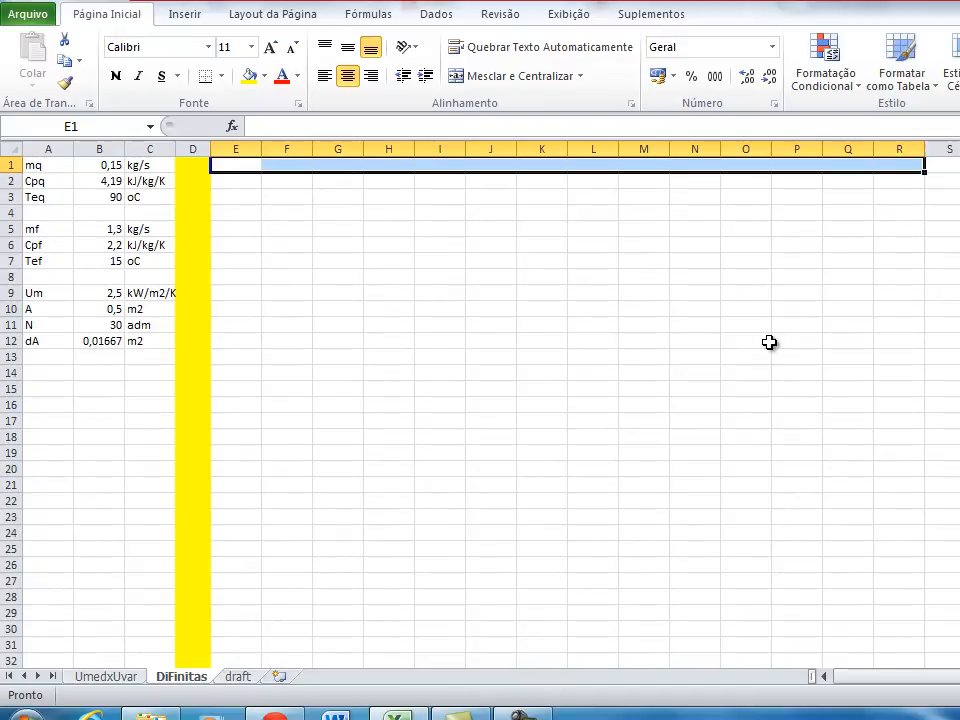
Enter the column headings n in E1 and A in F1
click(244, 166)
text(n)
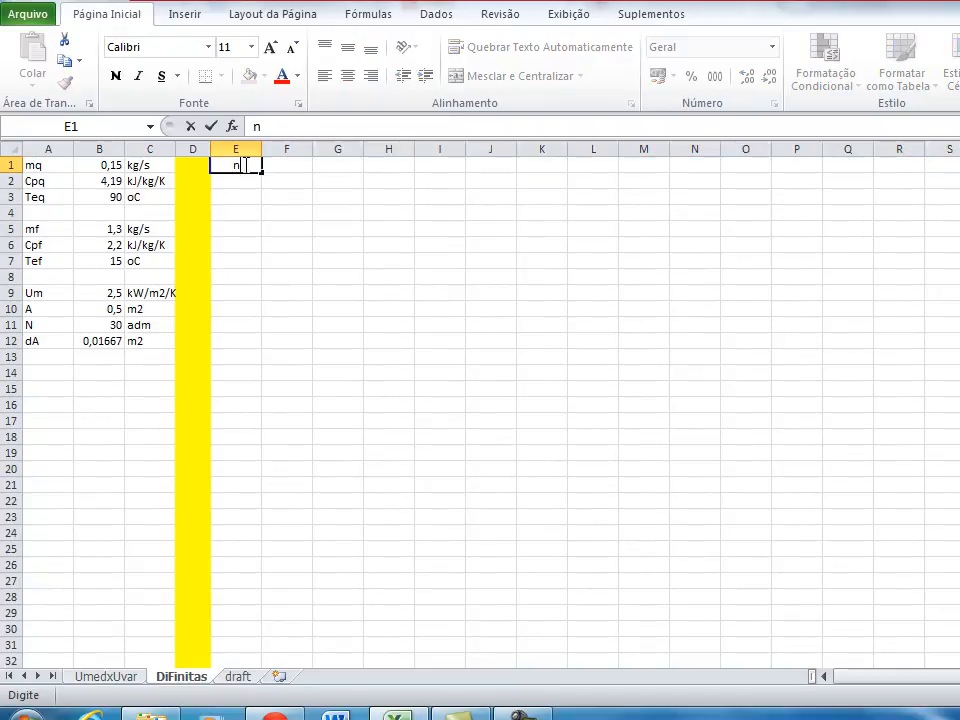
key(Tab)
text(A)
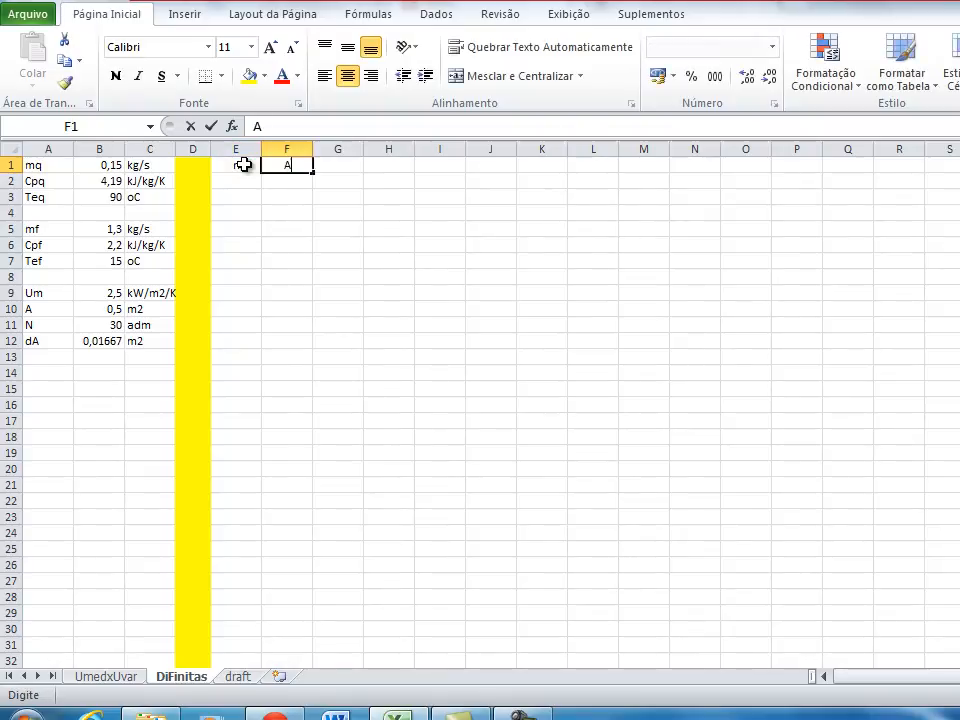
key(Return)
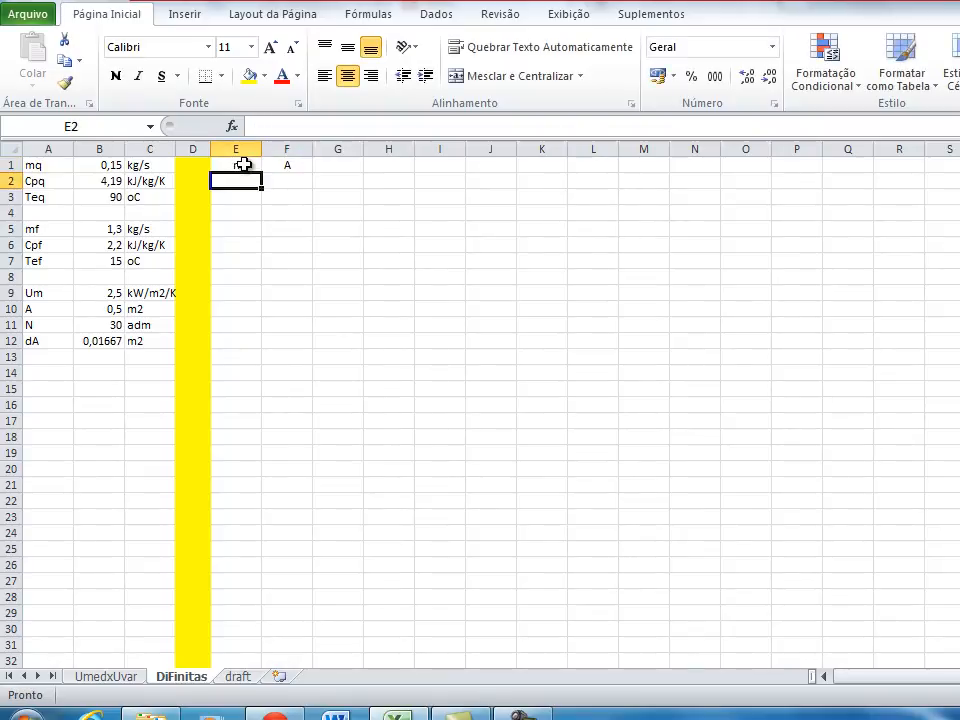
Enter 0 and 1 in E2 and E3, and extend the series down to 30 in E32
text(0)
key(Return)
text(1)
key(Return)
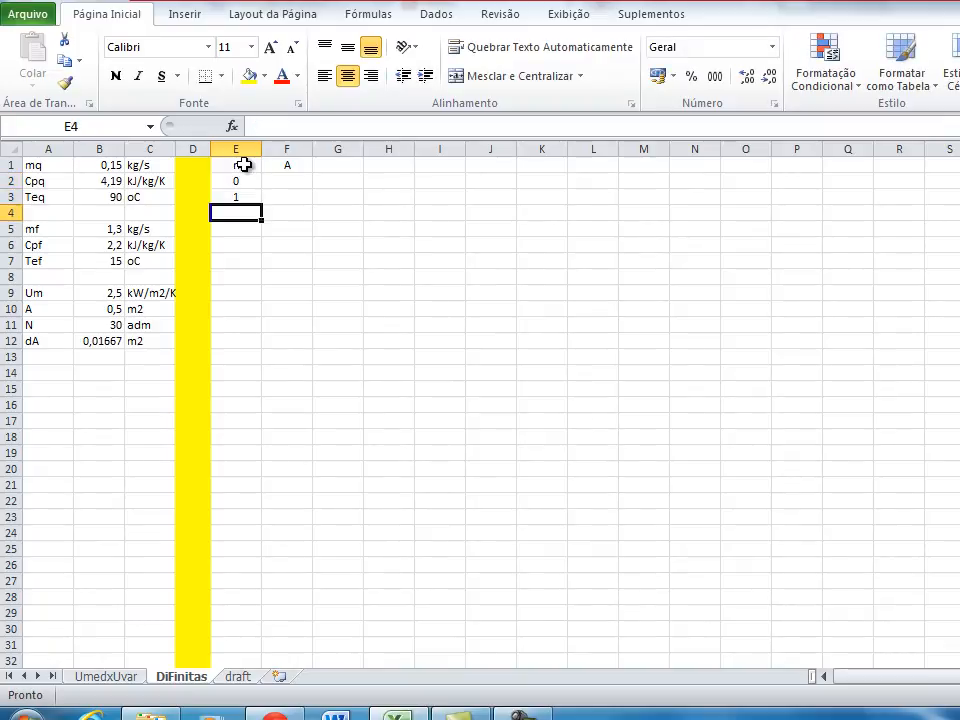
click(244, 187)
drag(244, 187, 234, 615)
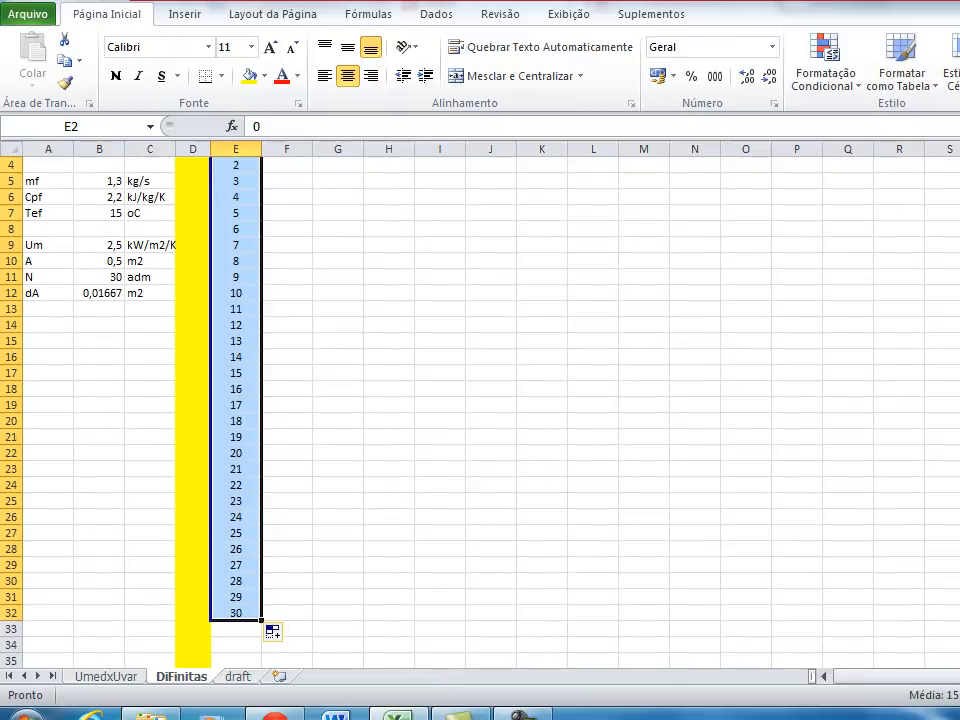
scroll(560, 410, up, 1)
click(544, 418)
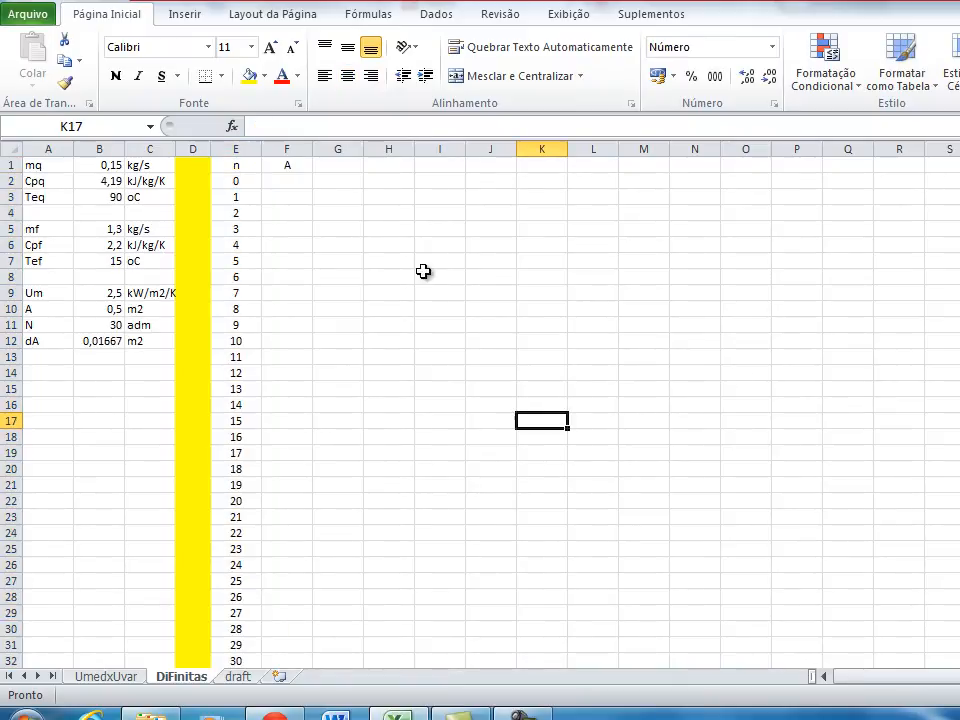
Calculate the area for n = 0 in F2 with the formula =E2*dA
click(298, 188)
text(=)
click(236, 181)
text(*dA)
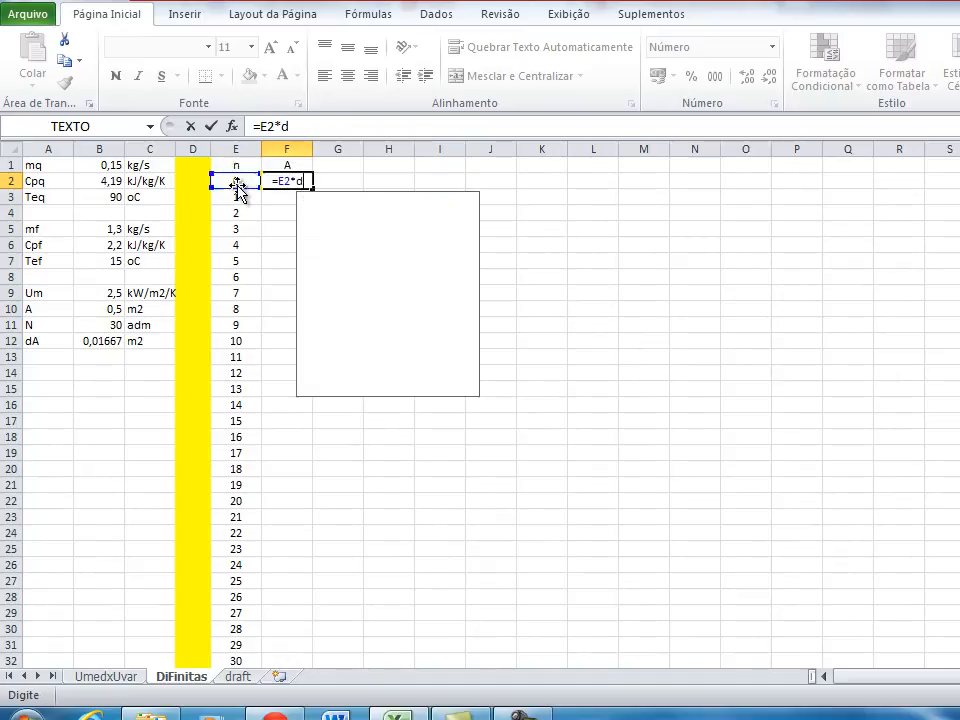
key(Return)
Enter the column headings Tqn, Tfn and Qn in G1 to I1
key(Up)
key(Up)
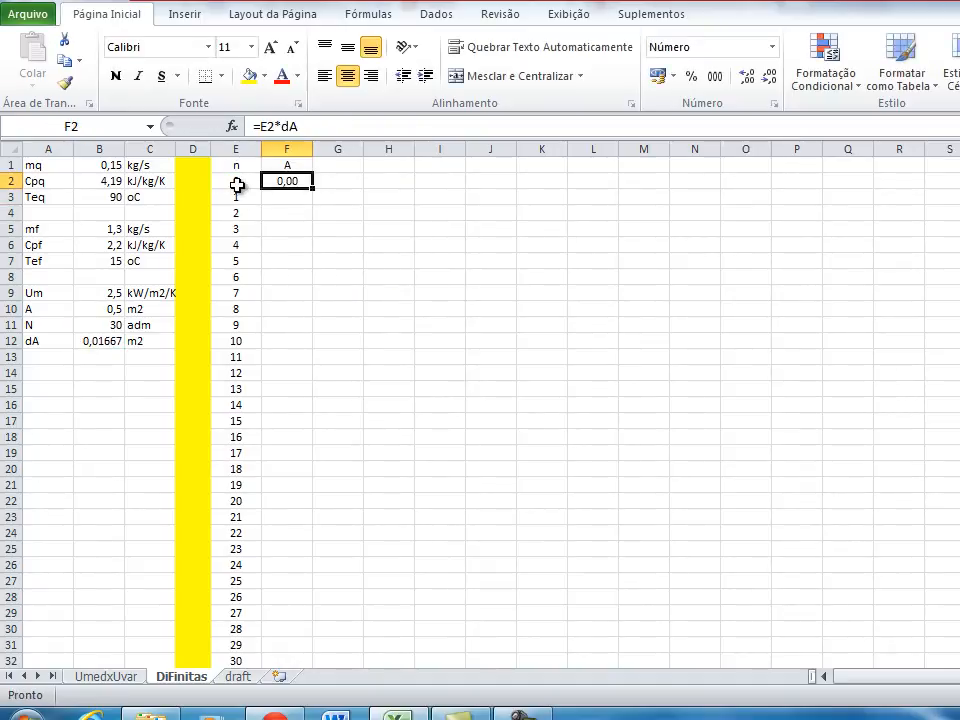
key(Right)
text(Tqn)
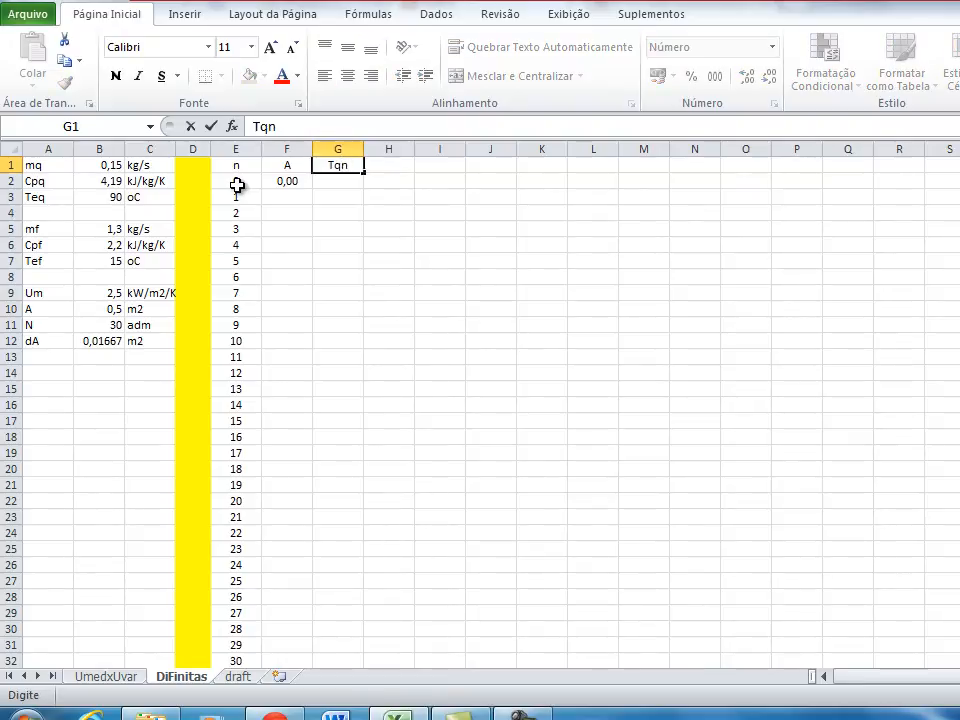
key(Tab)
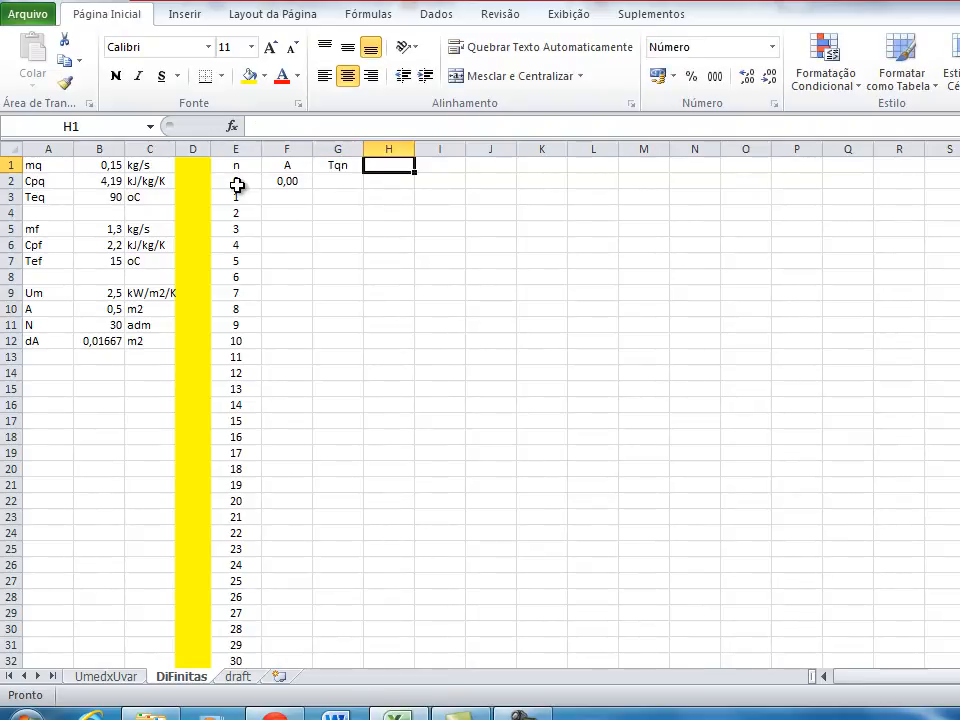
text(Tfn)
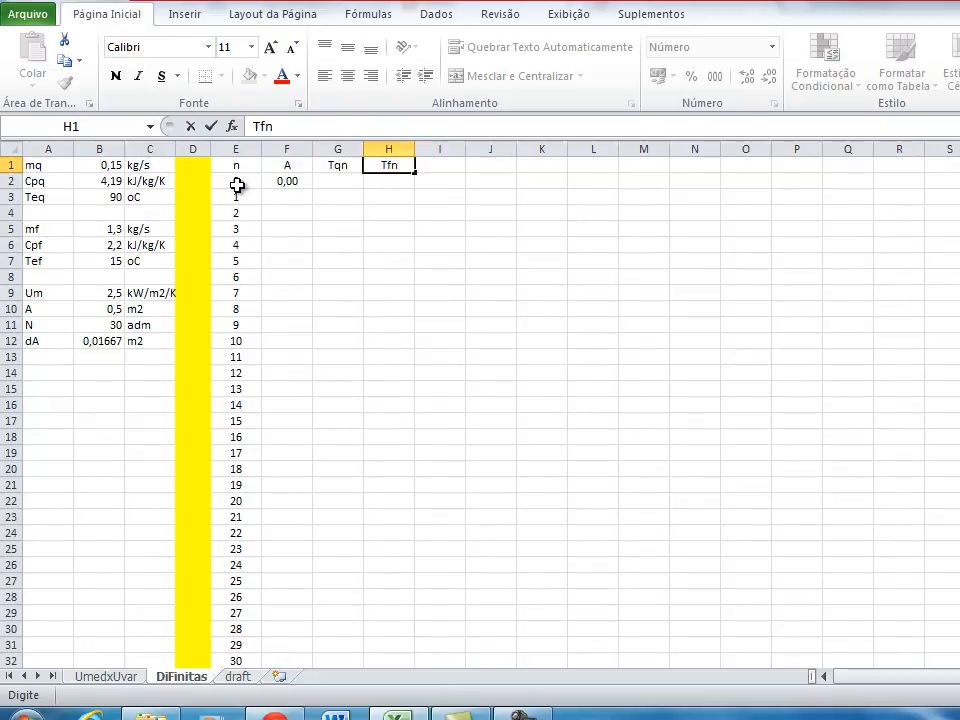
key(Tab)
text(Qn)
key(Return)
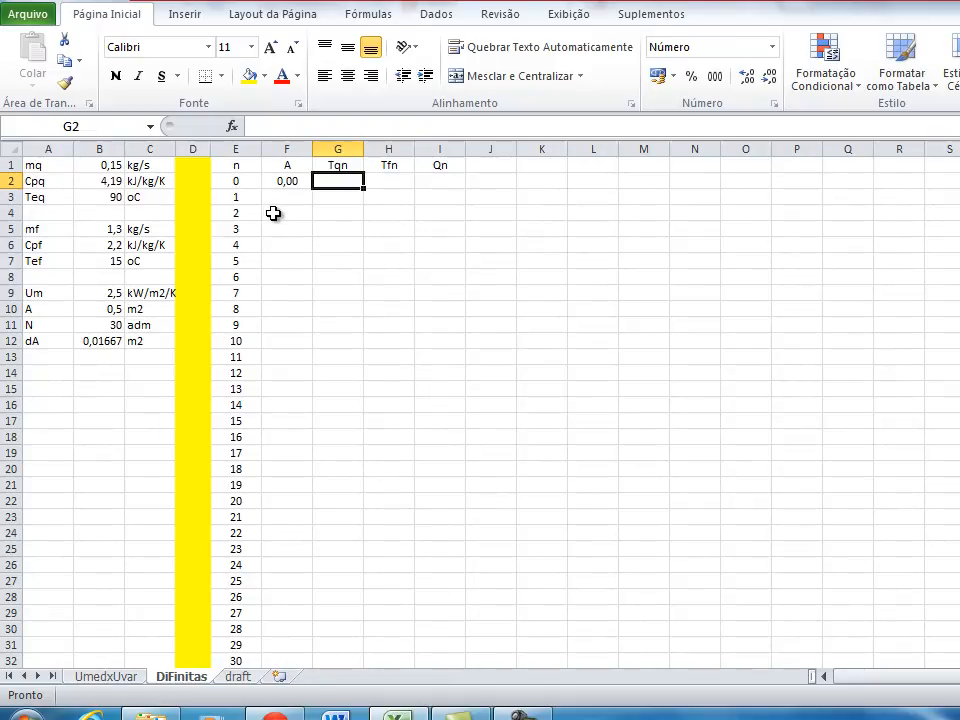
text(=Teq)
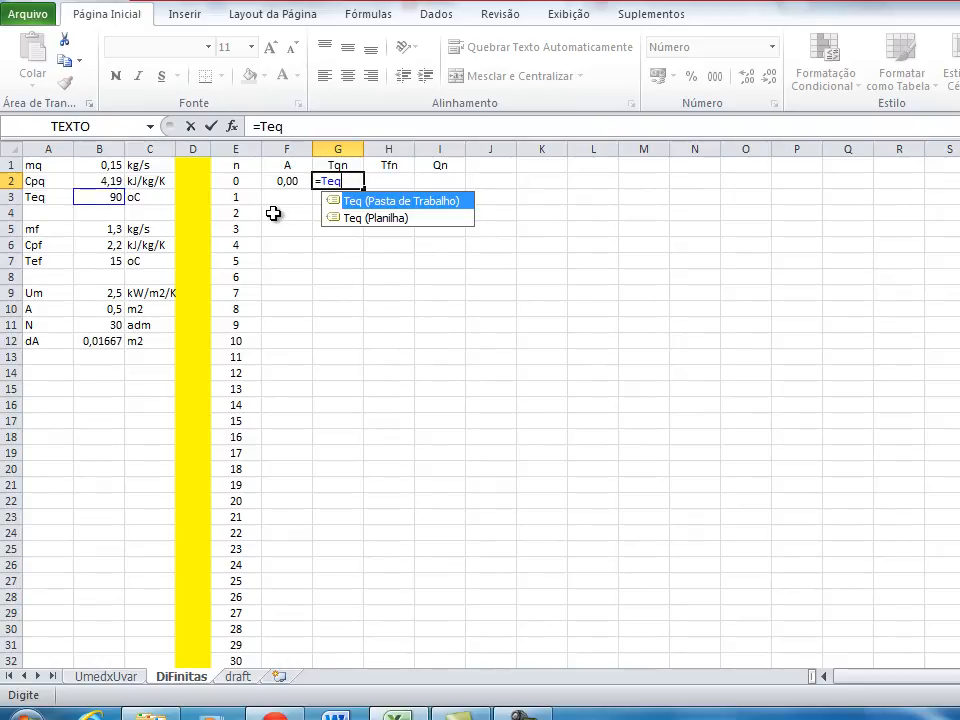
key(Tab)
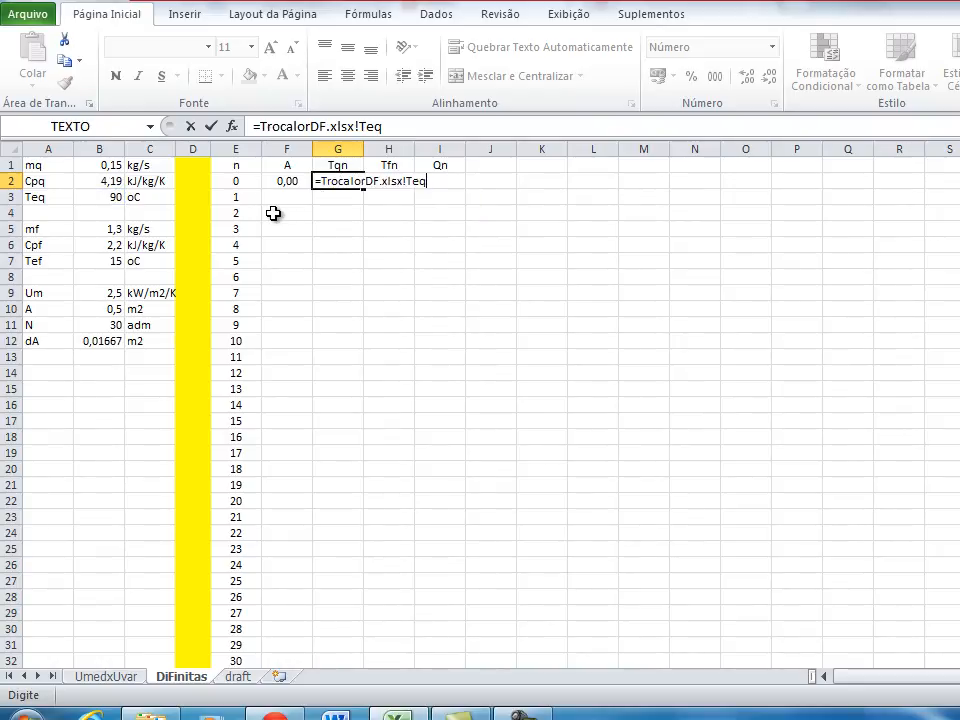
key(Escape)
Set the first hot-stream temperature in G2 with the formula =Teq
text(=Teq)
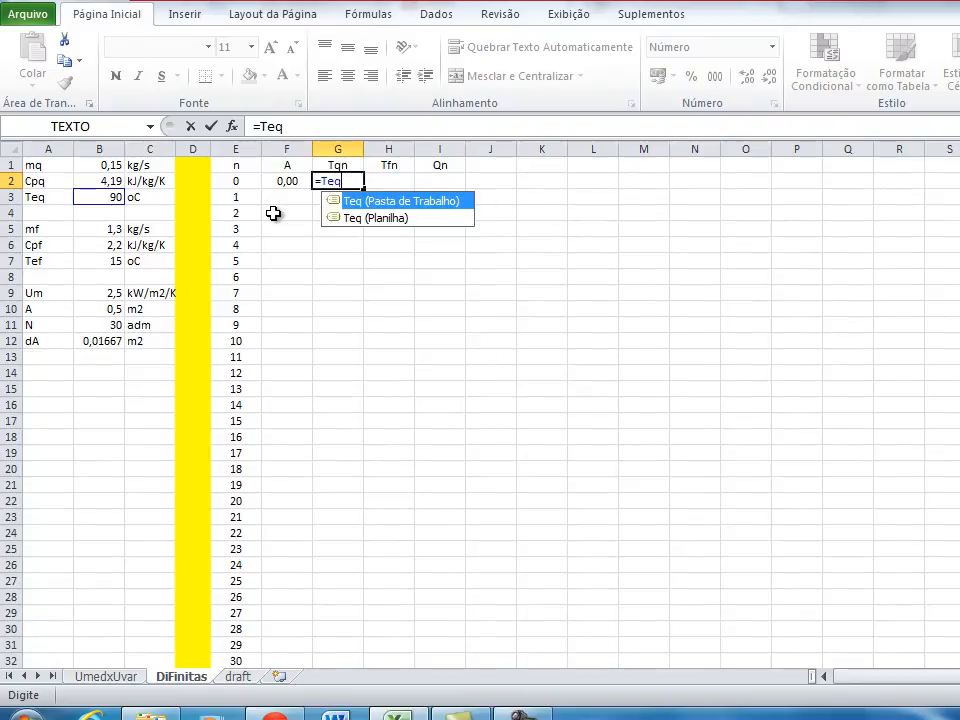
key(Return)
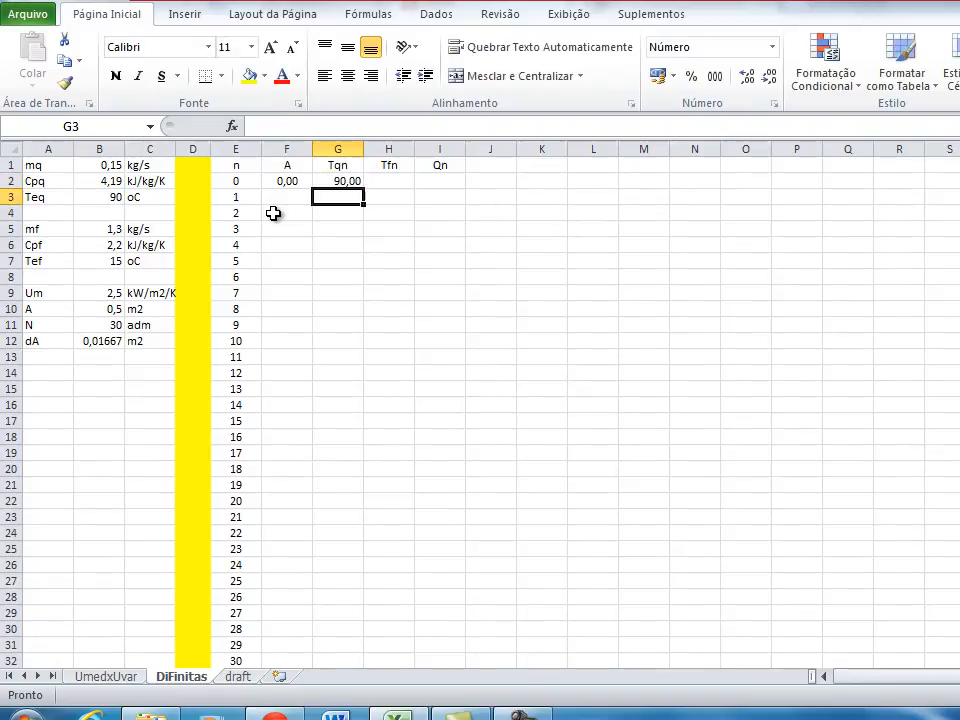
key(Up)
key(Right)
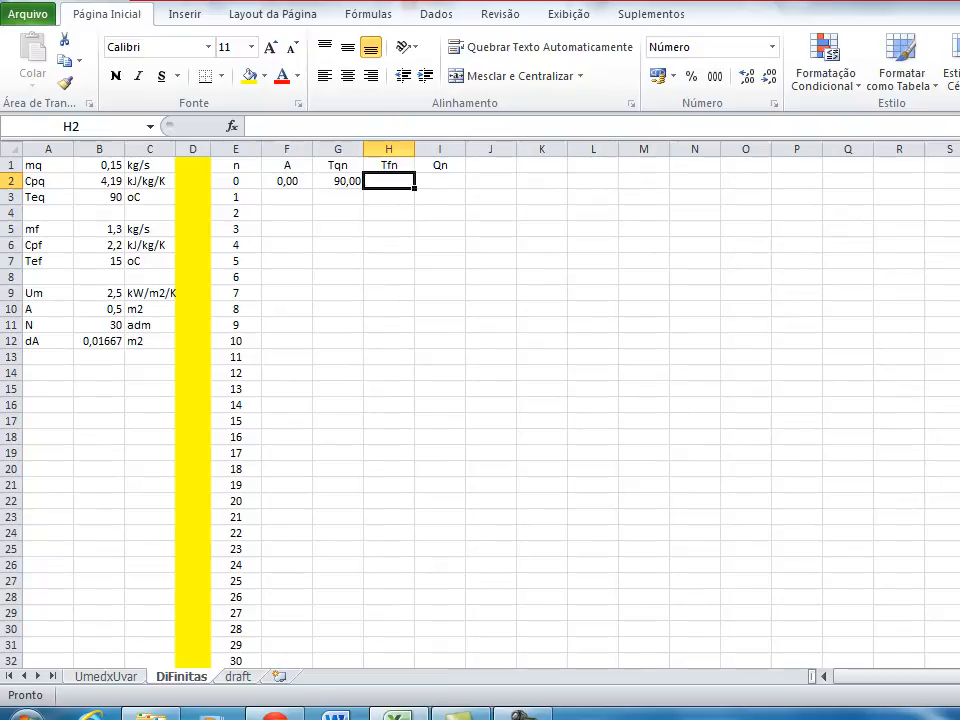
Bring the Tf,n equation beside the table and calculate Tfn for n = 0 in H2 with =Tef+mq*Cpq/mf/Cpf*(Teq-G2)
drag(955, 570, 418, 297)
click(711, 337)
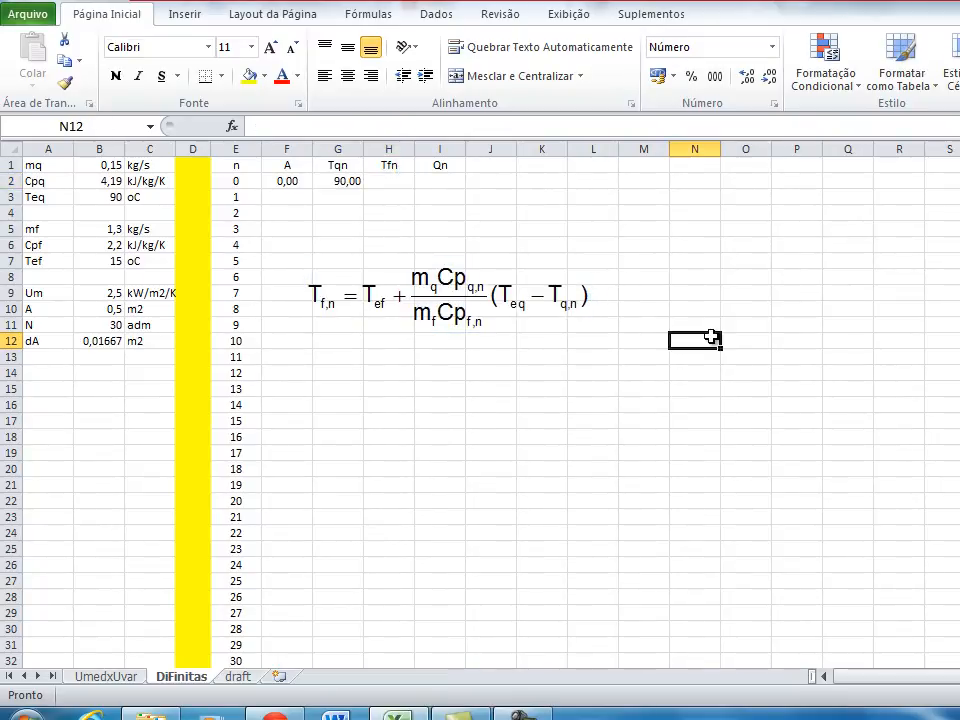
click(393, 181)
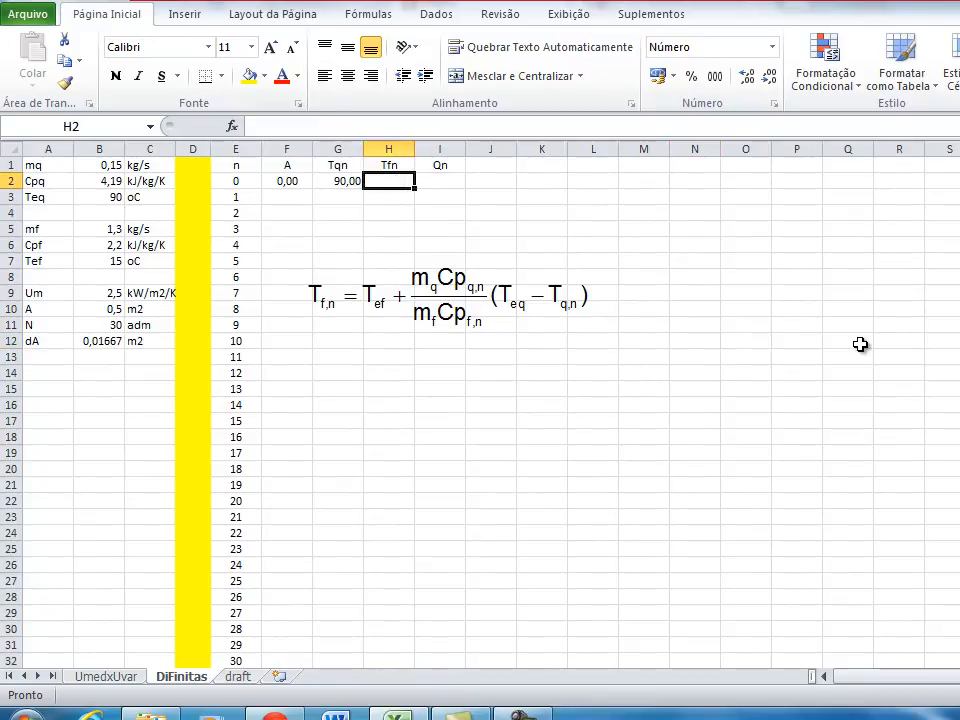
text(=Tef)
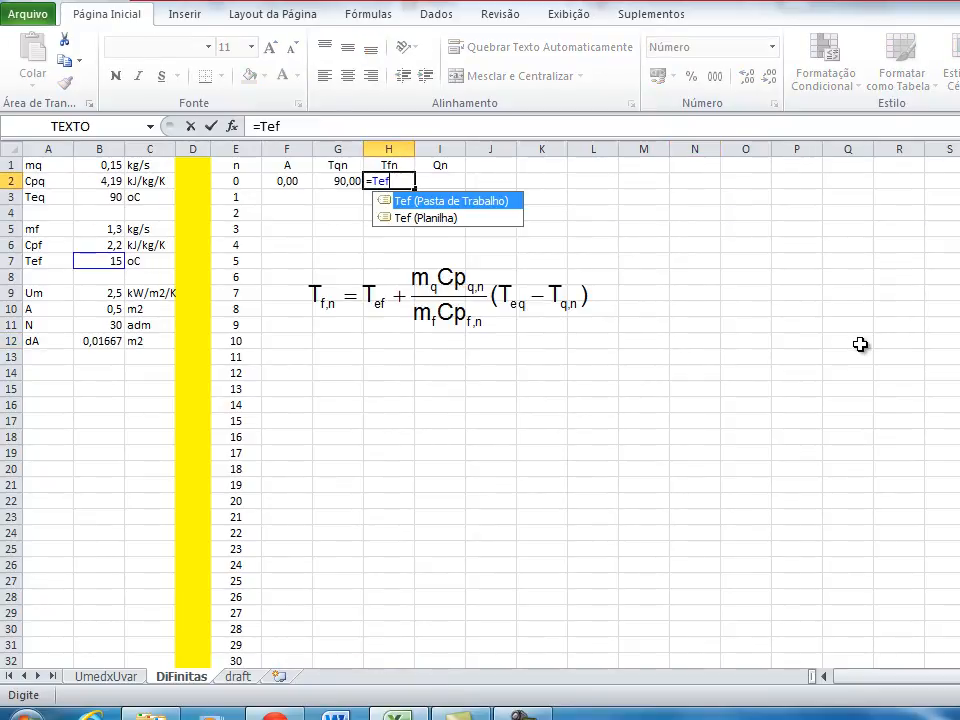
text(+mq*Cpq)
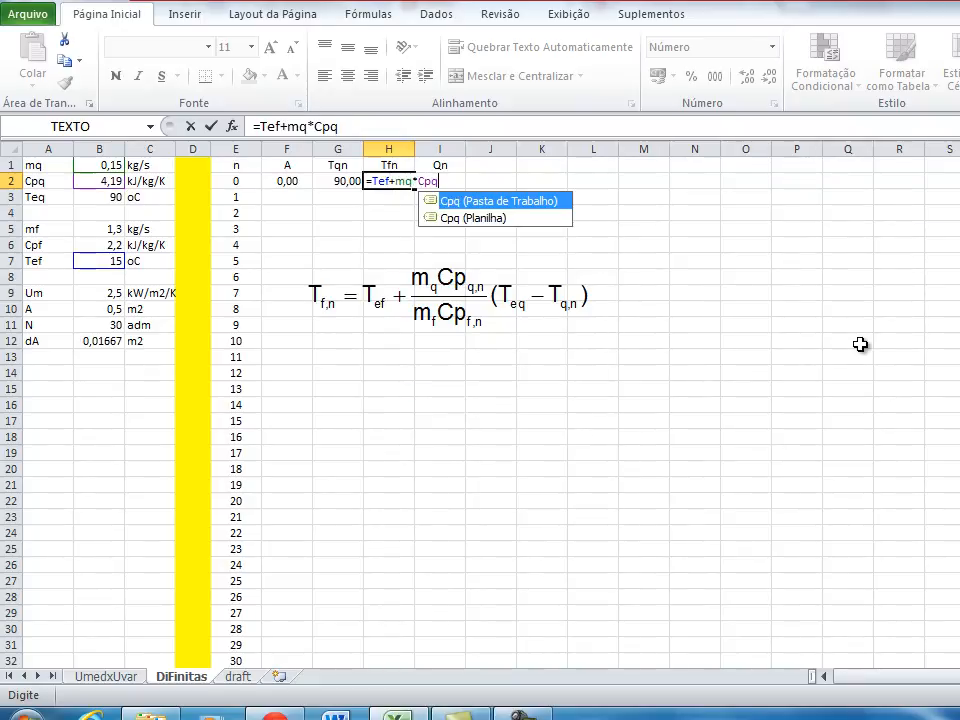
text(/mf)
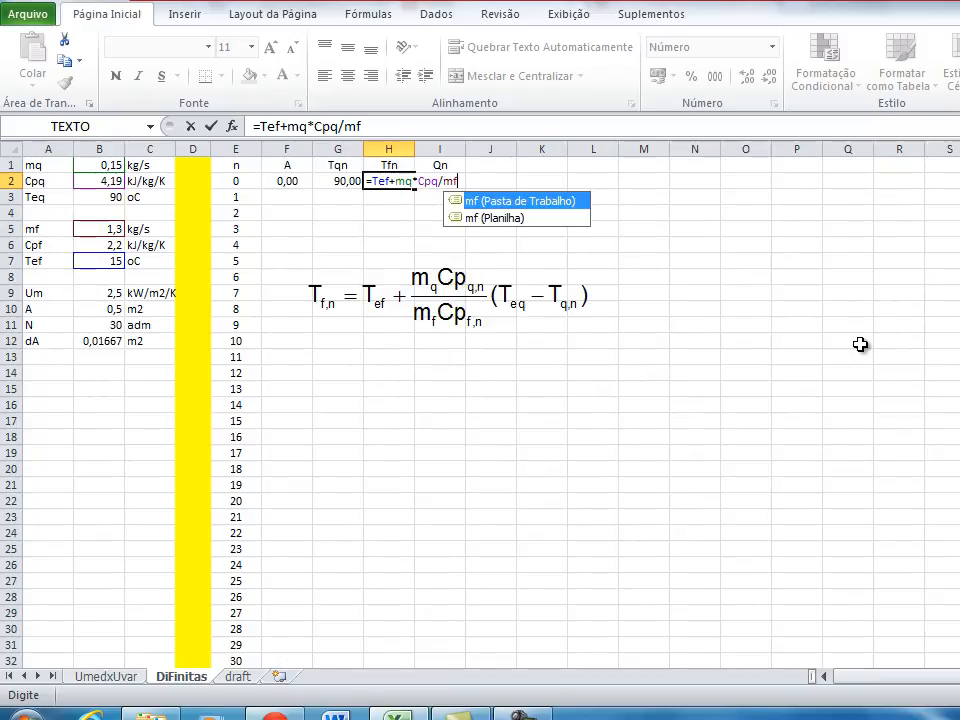
text(/Cpf)
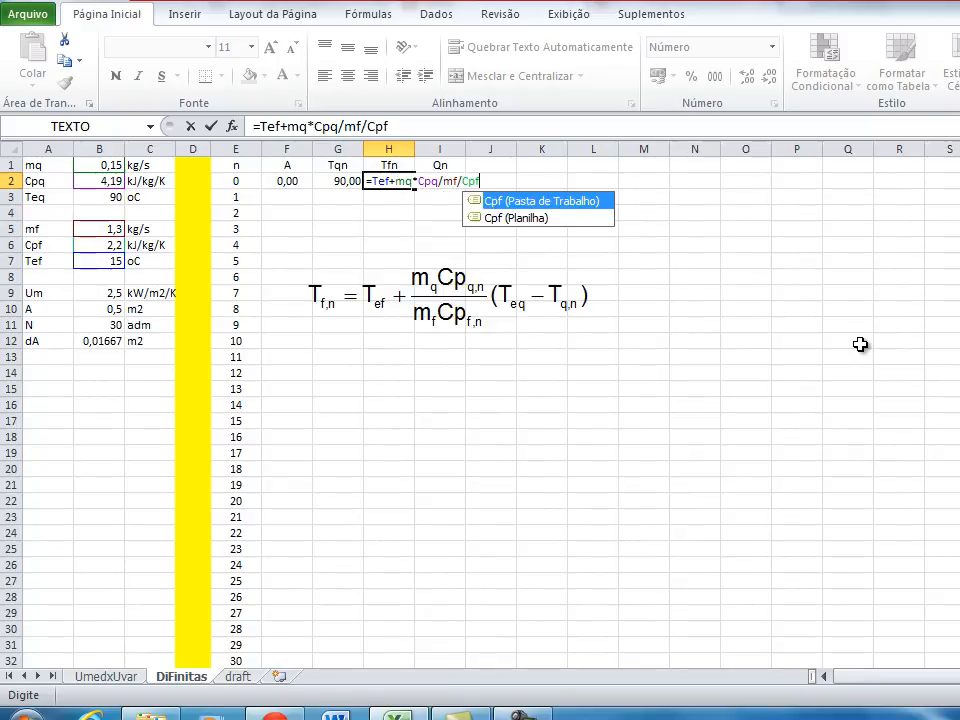
text(*(Teq)
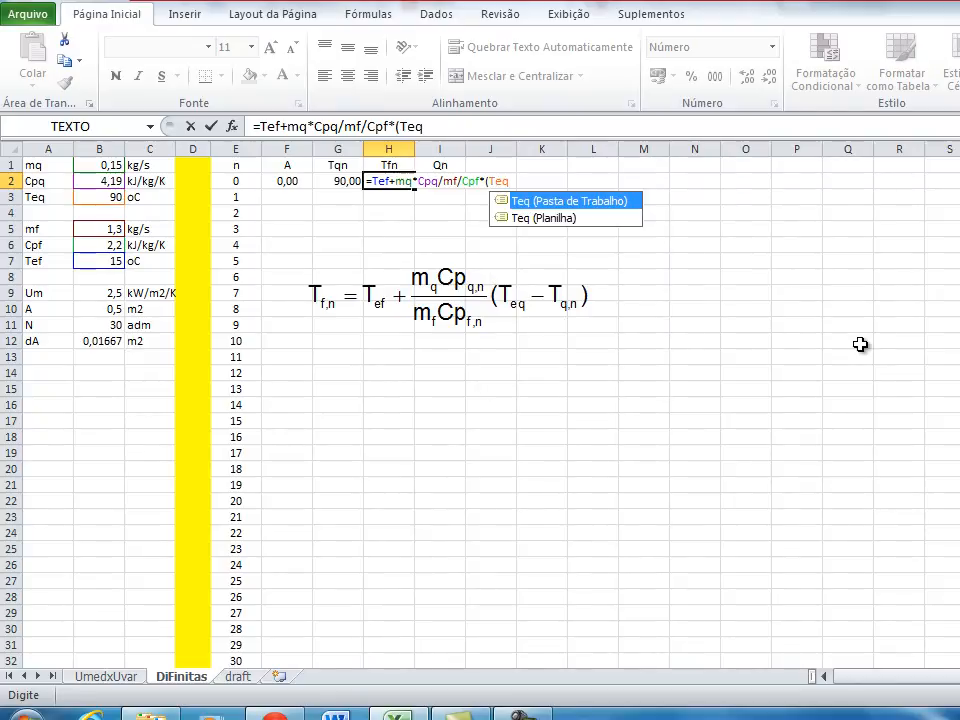
text(-)
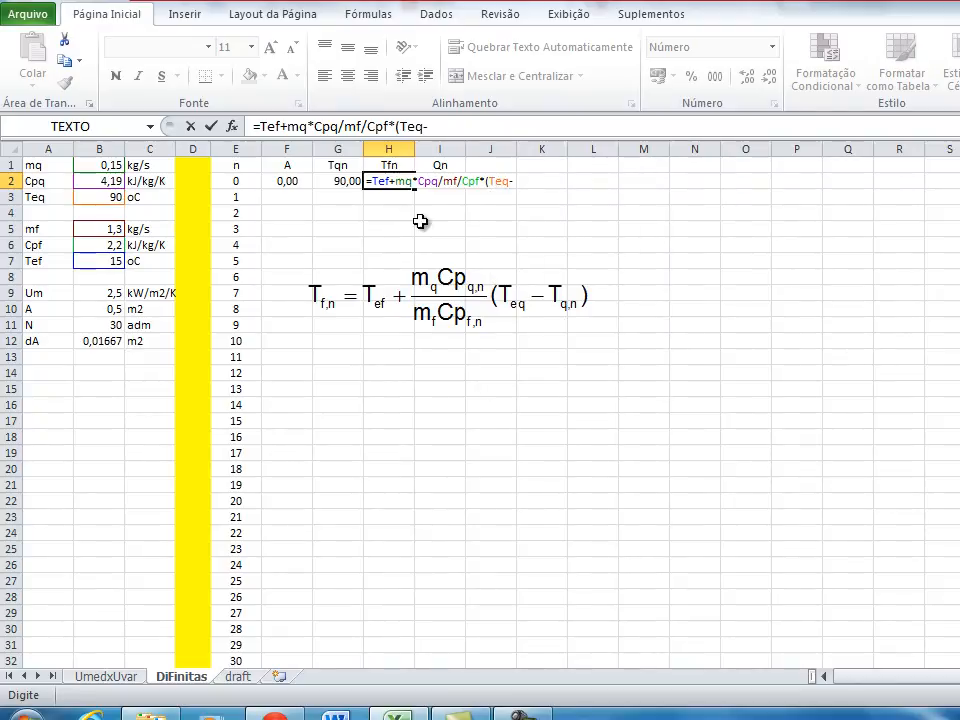
click(348, 183)
text())
key(Return)
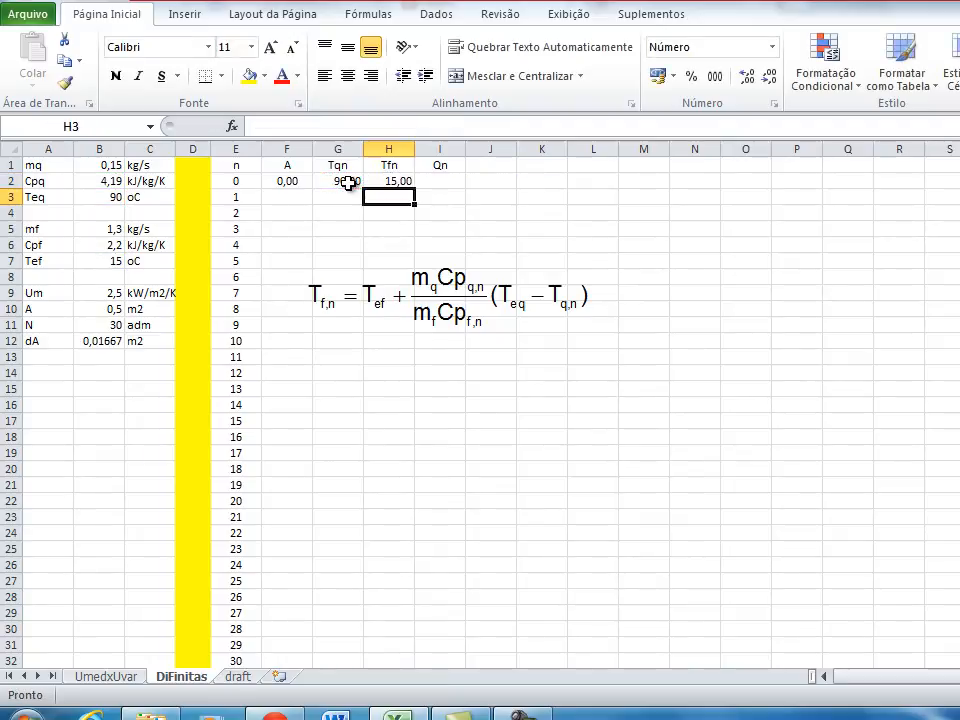
Check the formula in H2 against the Tf,n equation, and delete the equation object from the sheet
click(389, 185)
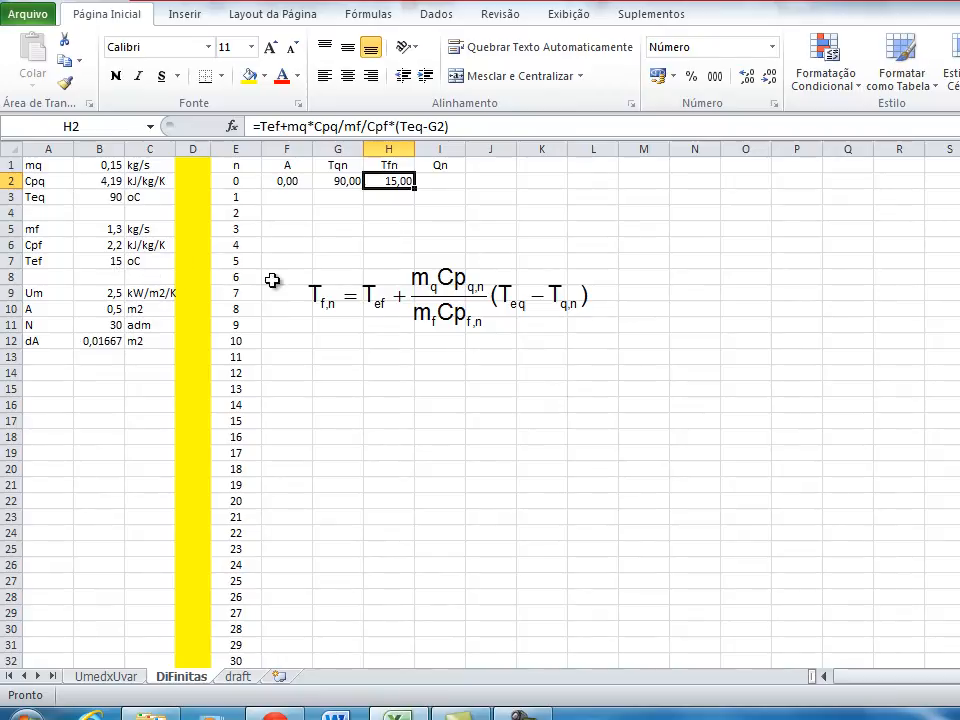
click(390, 298)
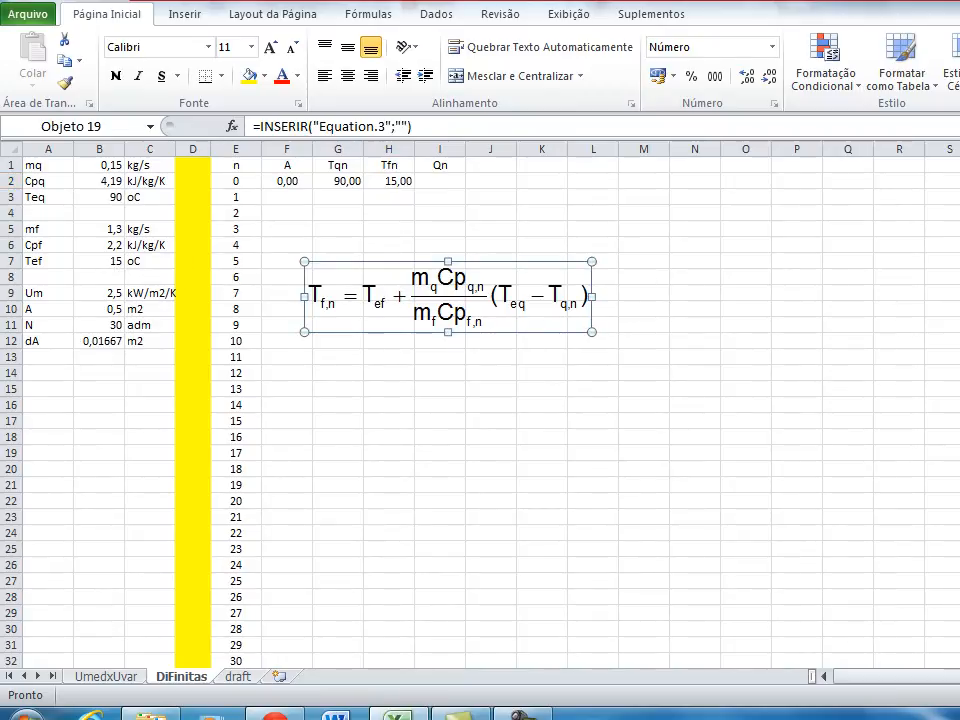
key(Delete)
click(830, 421)
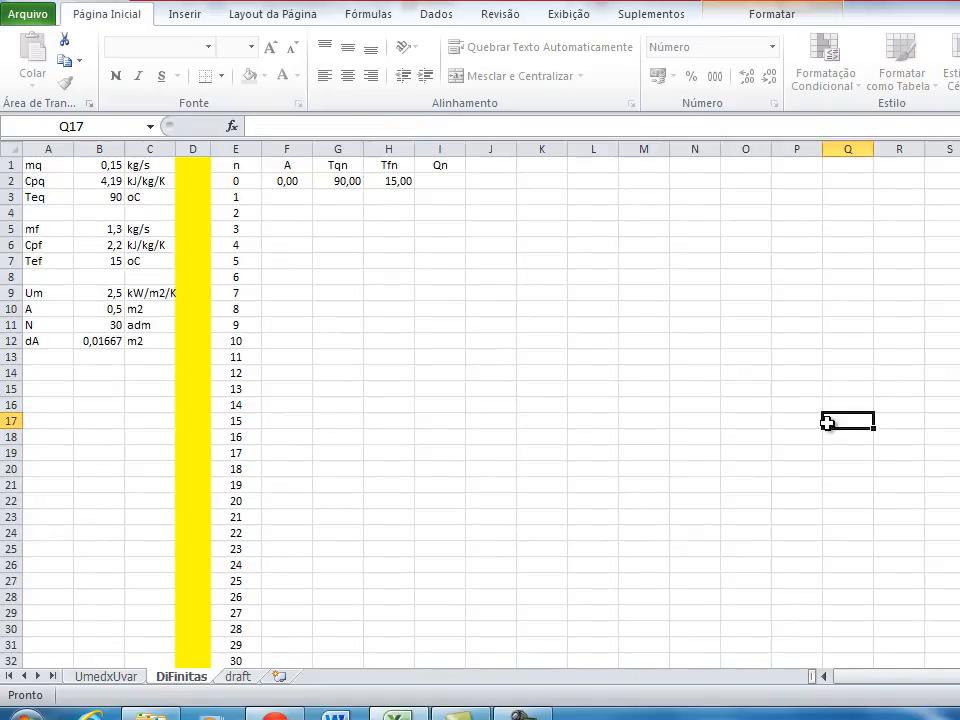
Place the Qn equation object on the sheet below the first table rows as a reference
click(460, 181)
key(ctrl+v)
drag(606, 192, 493, 317)
click(681, 286)
Calculate the heat Qn for n = 0 in I2 with the formula =mq*Cpq*(Teq-G2)
click(445, 186)
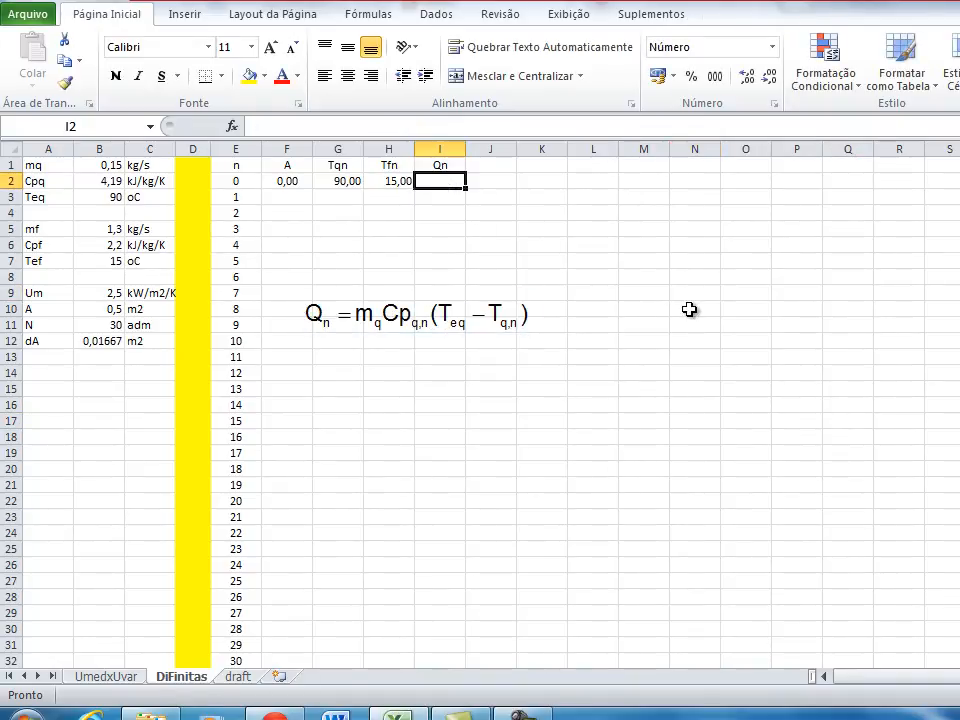
text(=)
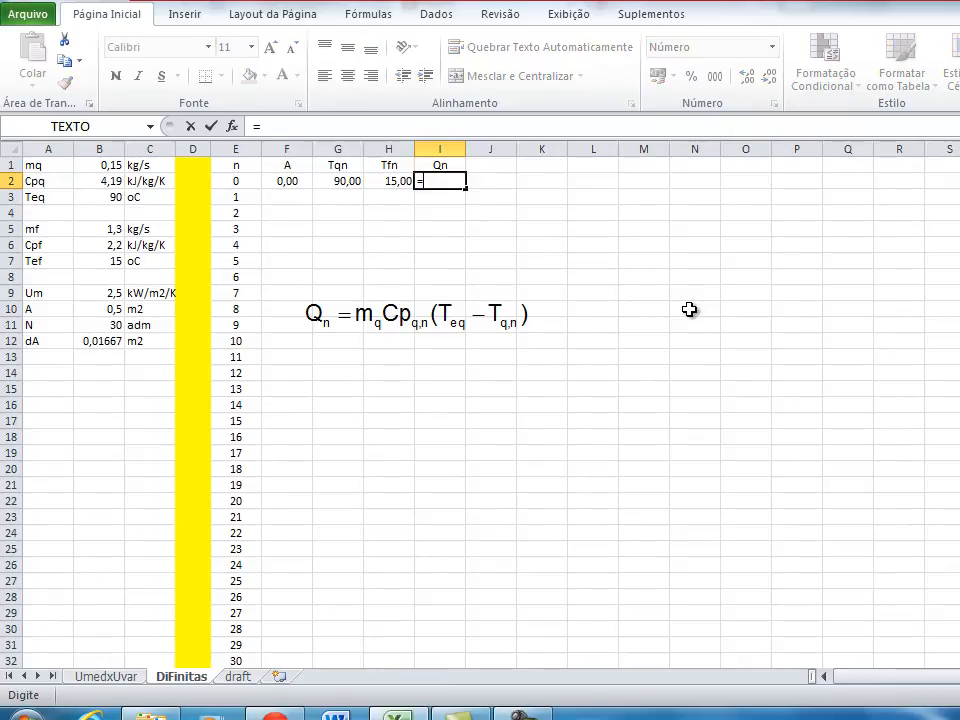
text(mq*C)
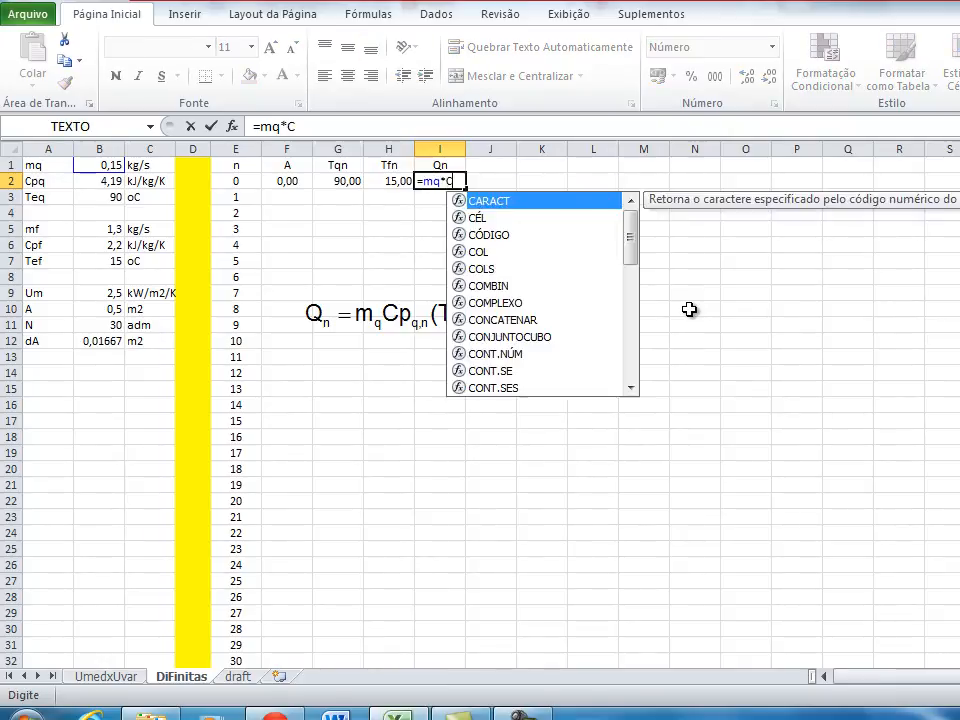
text(pq*()
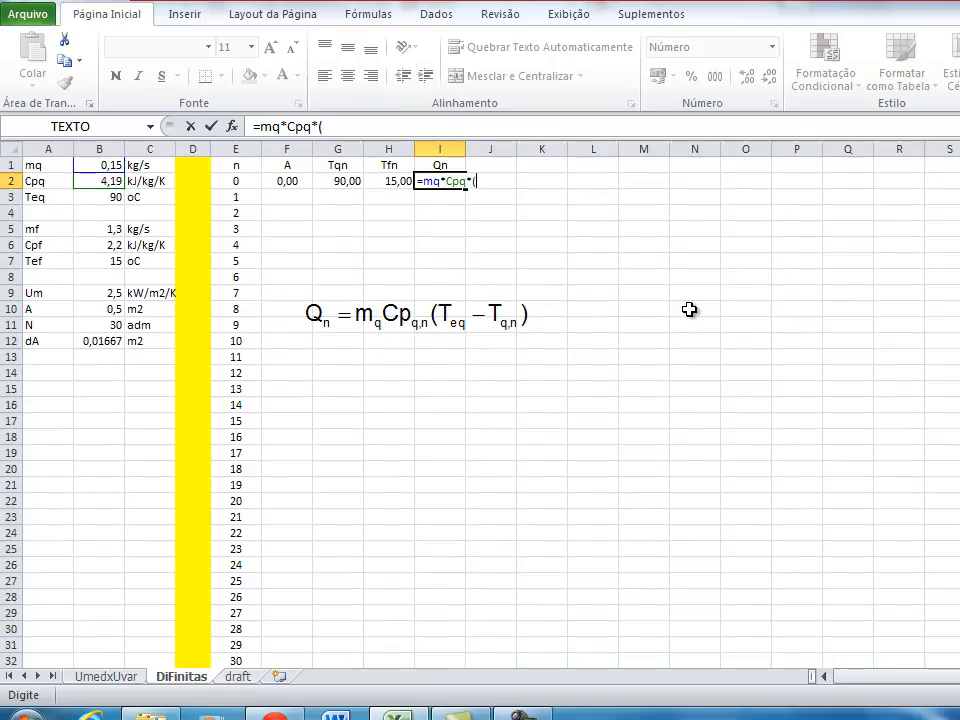
text(Teq-)
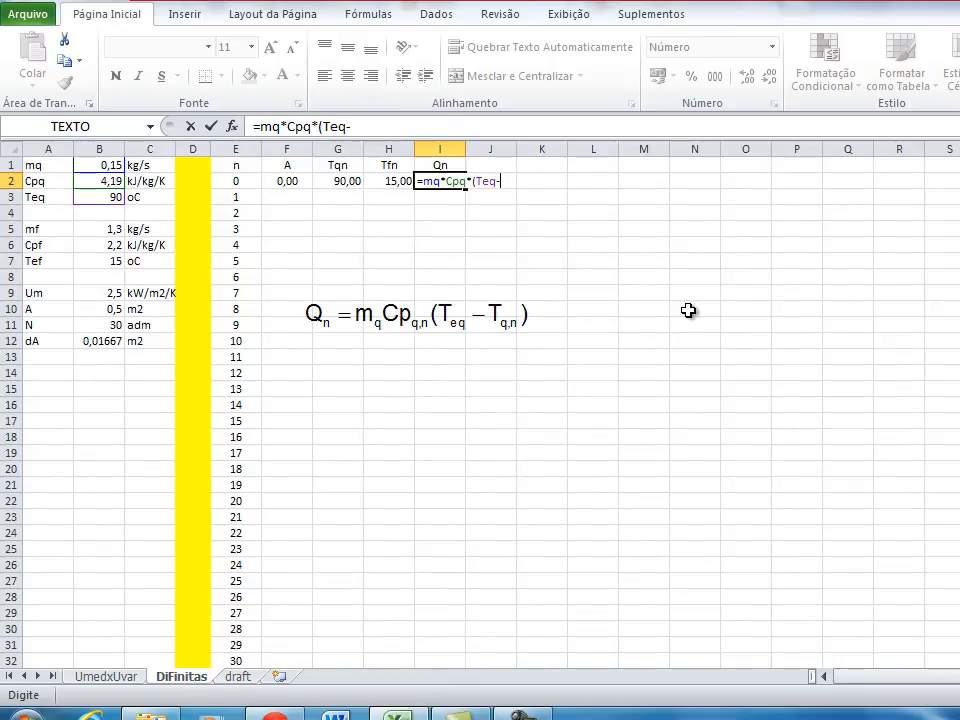
click(331, 180)
text())
key(Return)
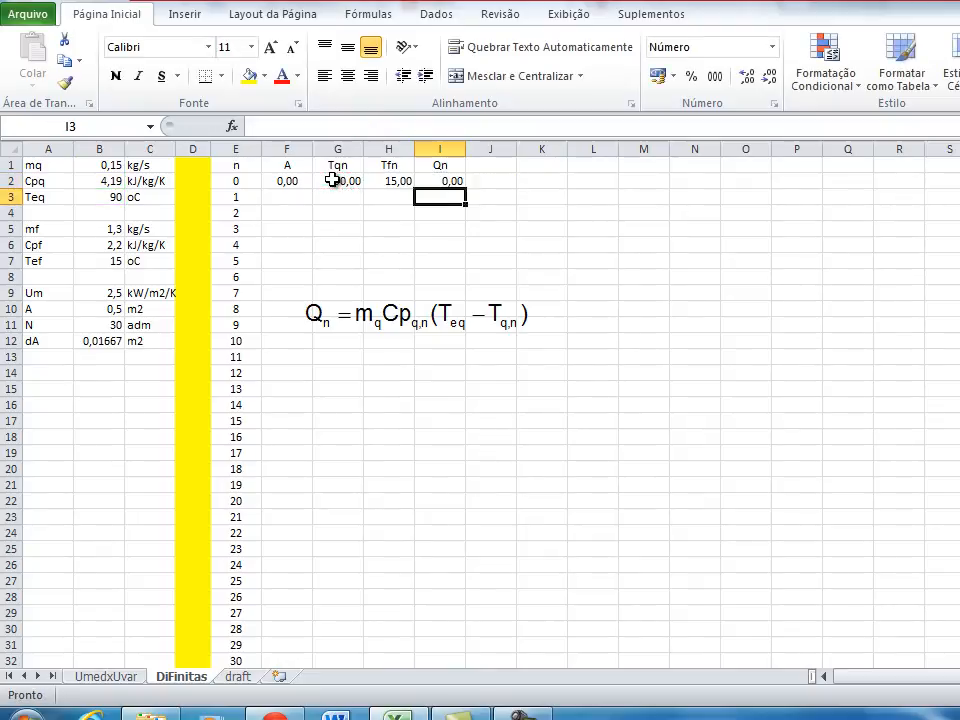
Delete the Qn equation object from the sheet
key(Down)
key(Down)
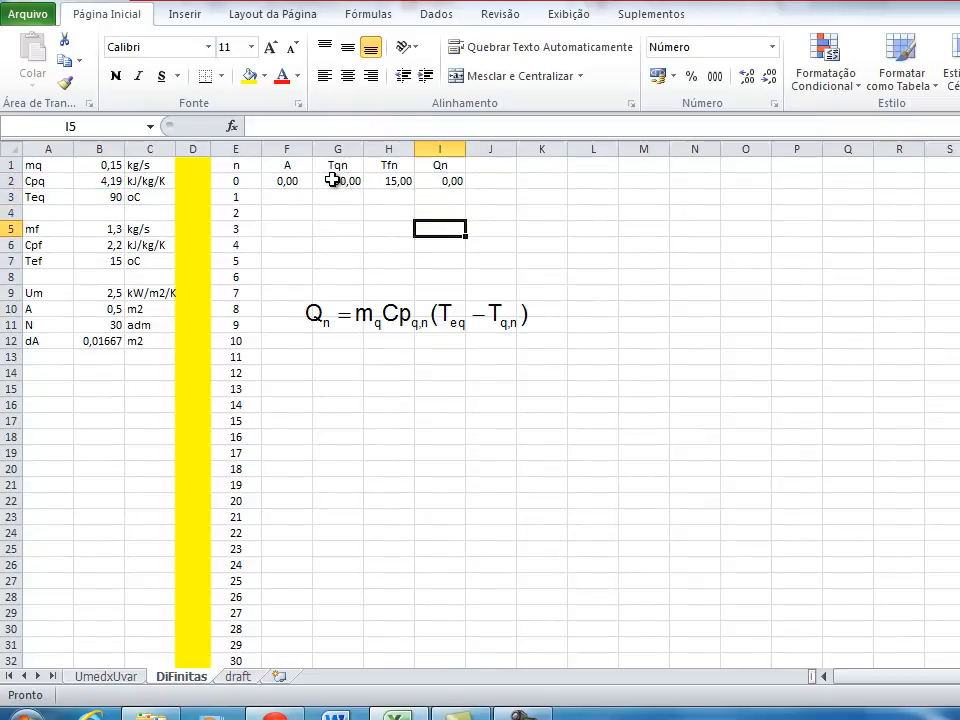
key(Up)
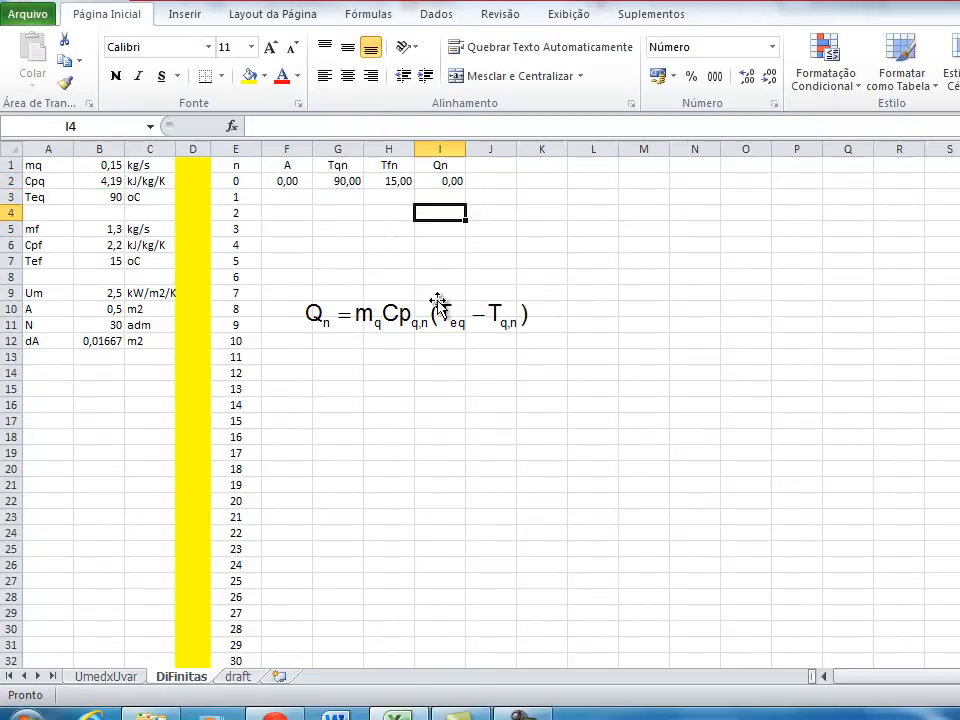
click(443, 308)
key(Delete)
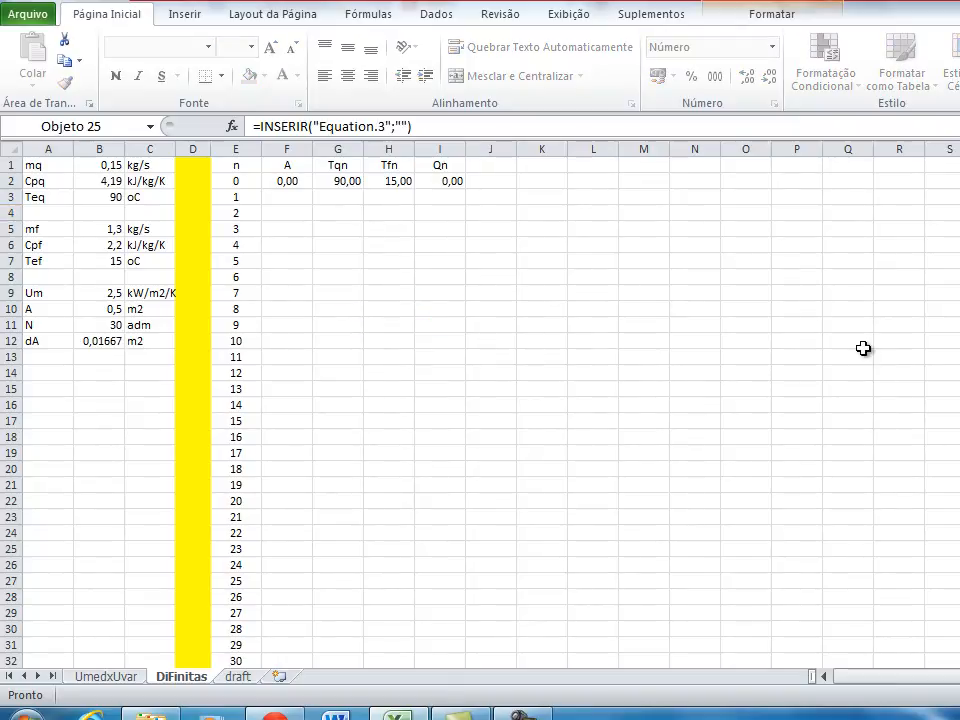
click(862, 345)
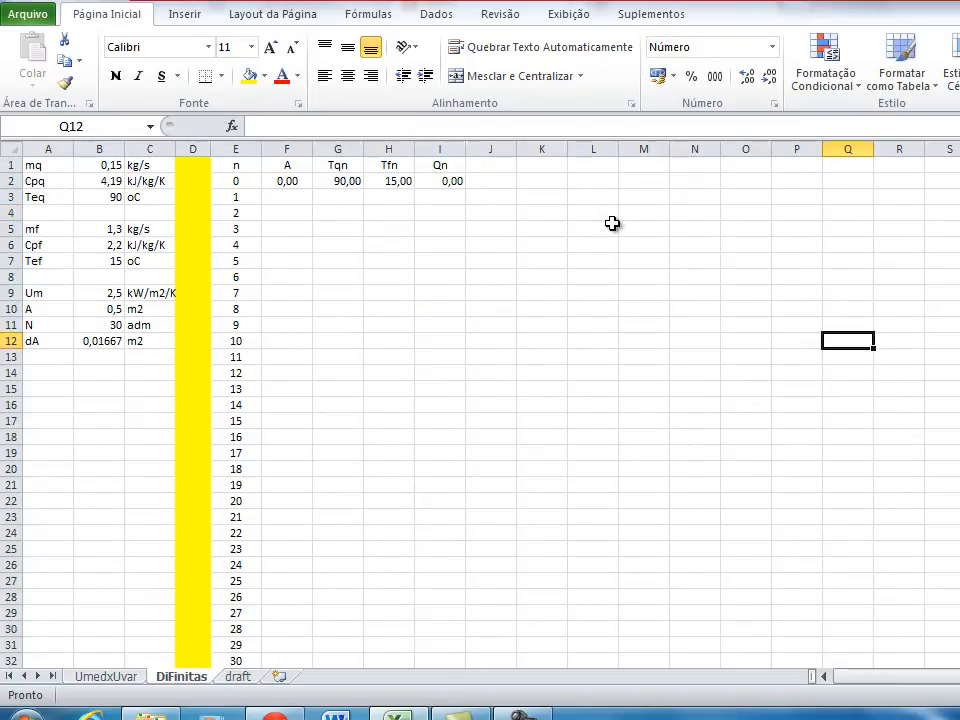
Move the equation for U as a function of Tq and Tf below the first table rows
click(487, 167)
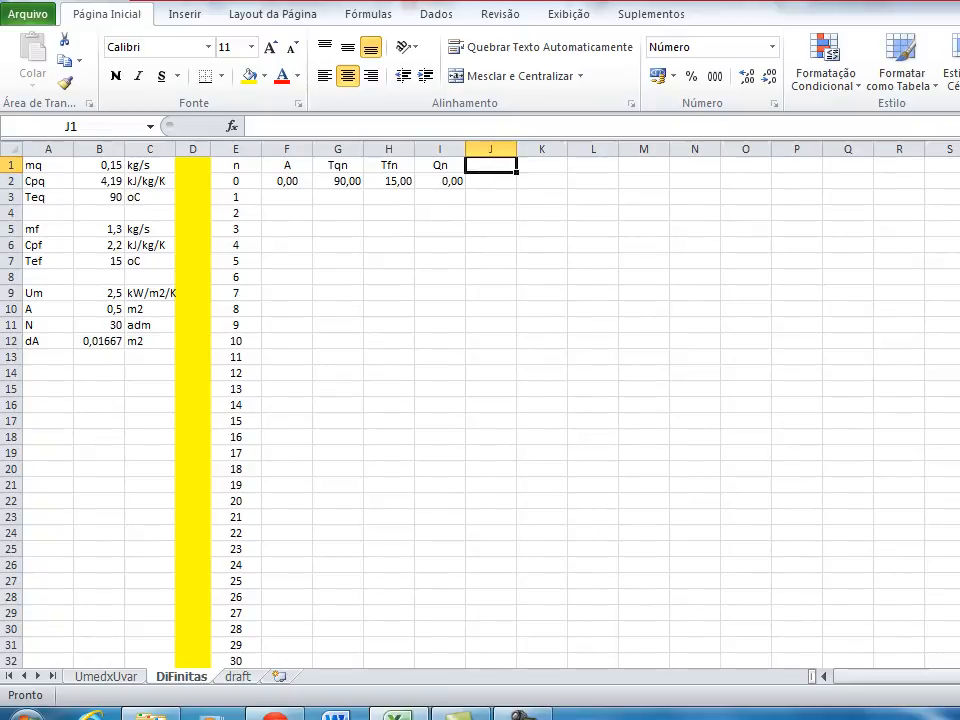
drag(958, 305, 304, 260)
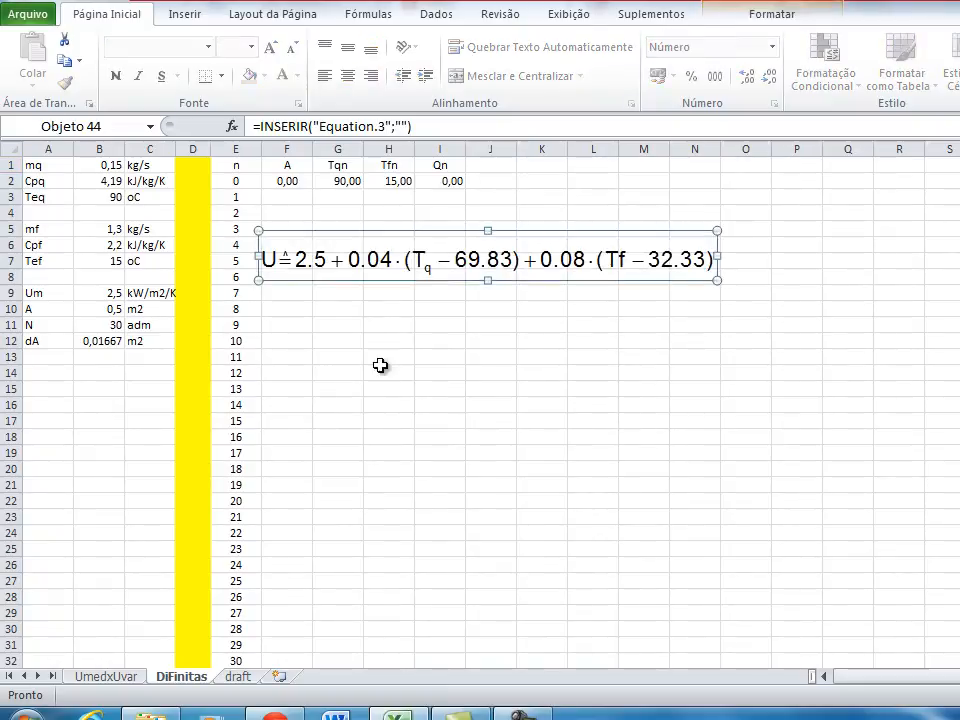
click(411, 401)
Enter the column heading U(T) in J1
click(498, 166)
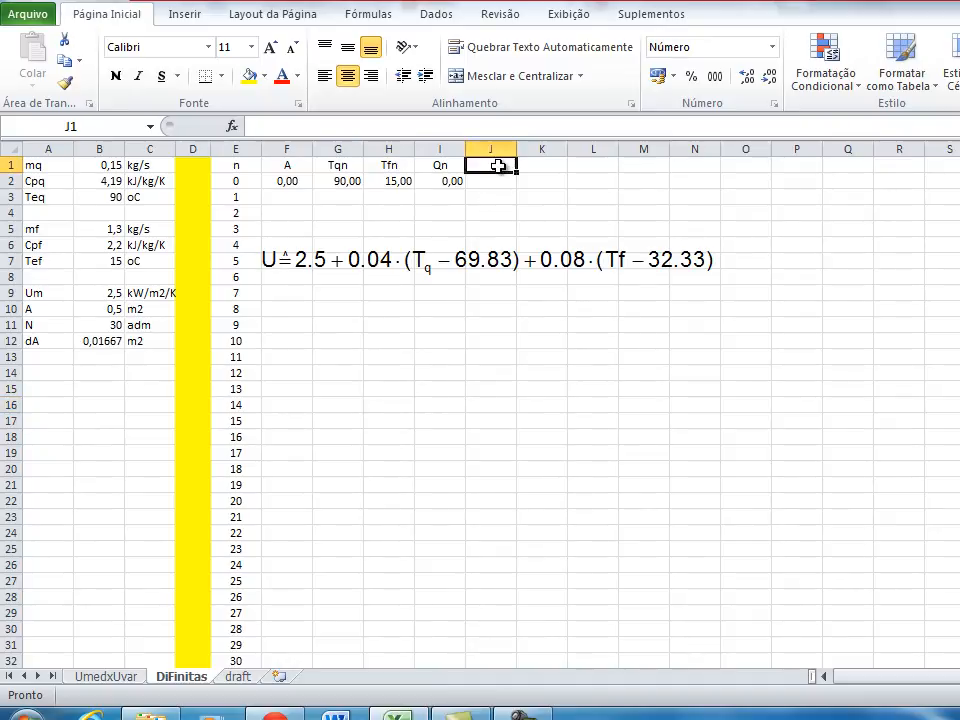
text(Um)
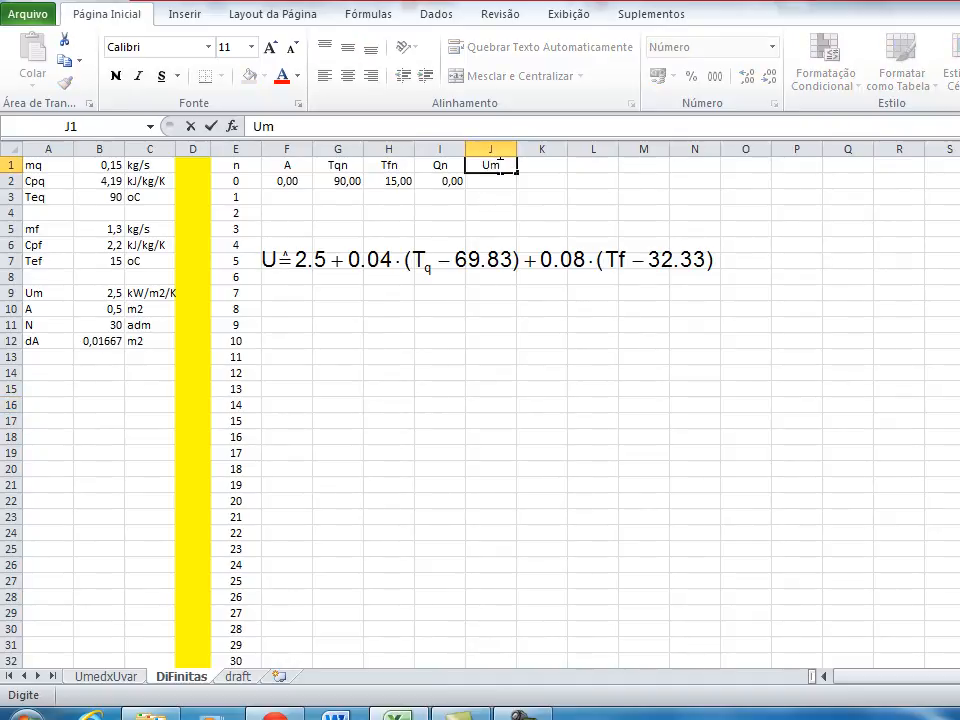
key(BackSpace)
text((T))
key(Return)
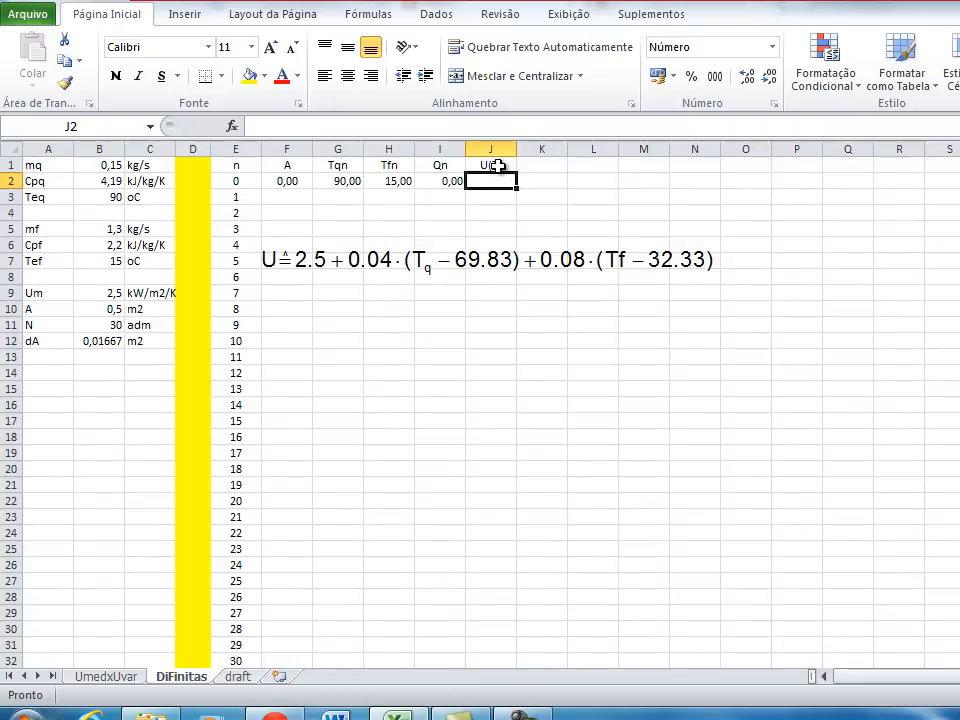
Calculate U(T) for n = 0 in J2 with the formula =Um+0,04*(G2-69,83)+0,08*(H2-32,33)
text(=)
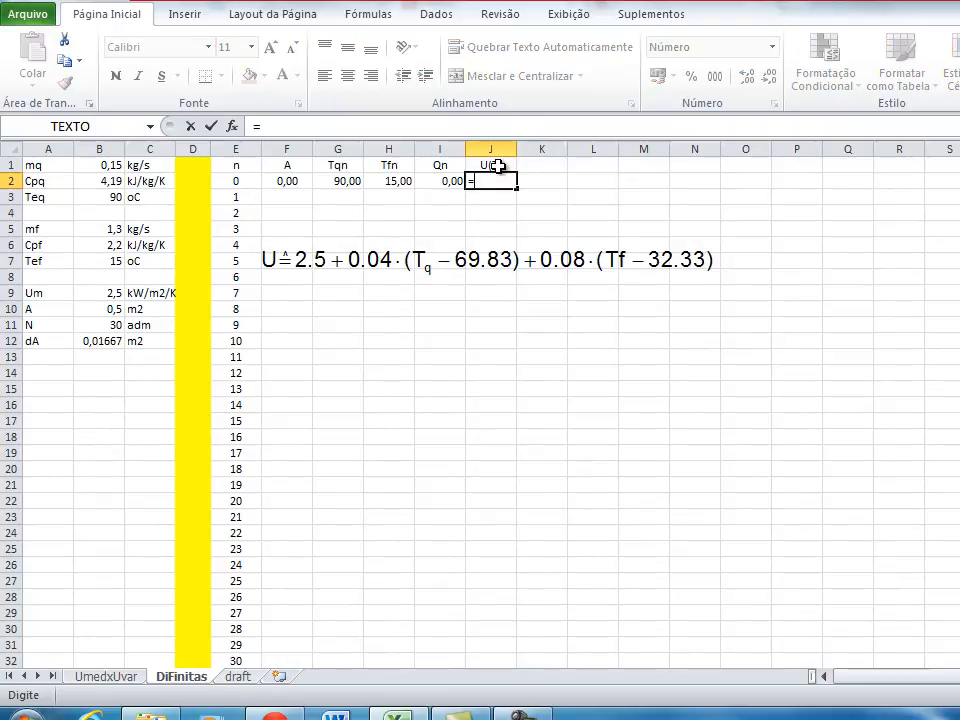
click(119, 293)
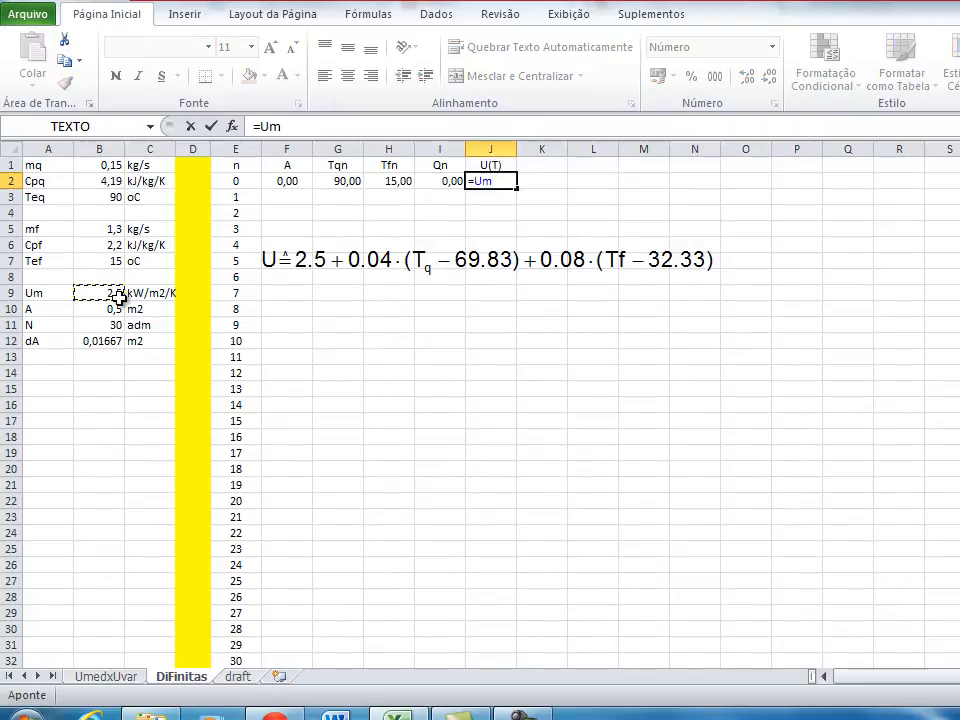
text(+)
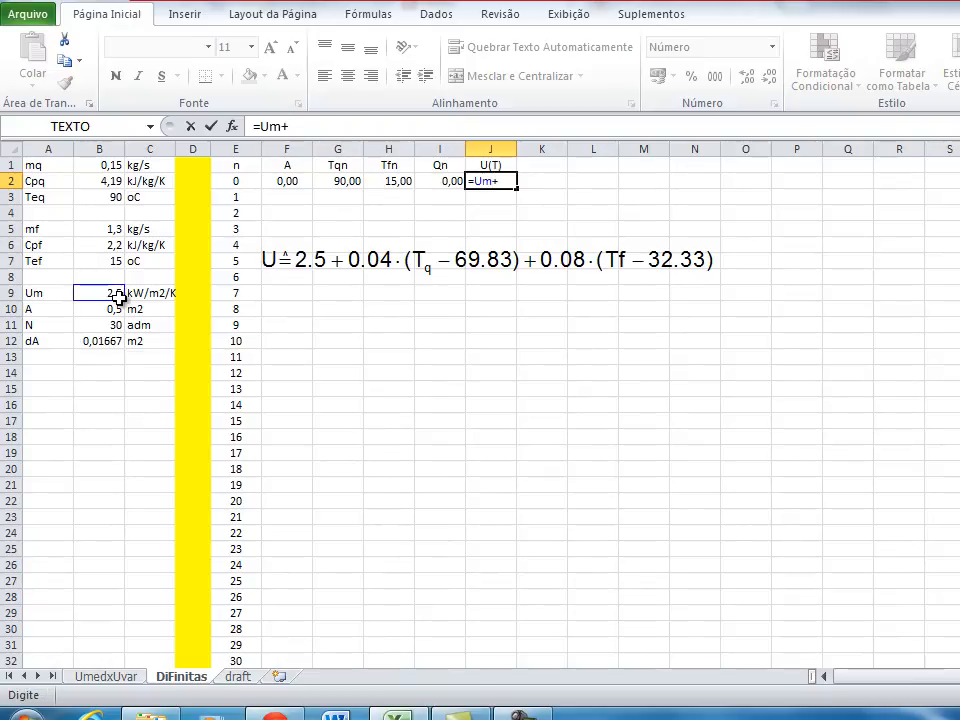
text(0,04*()
click(338, 184)
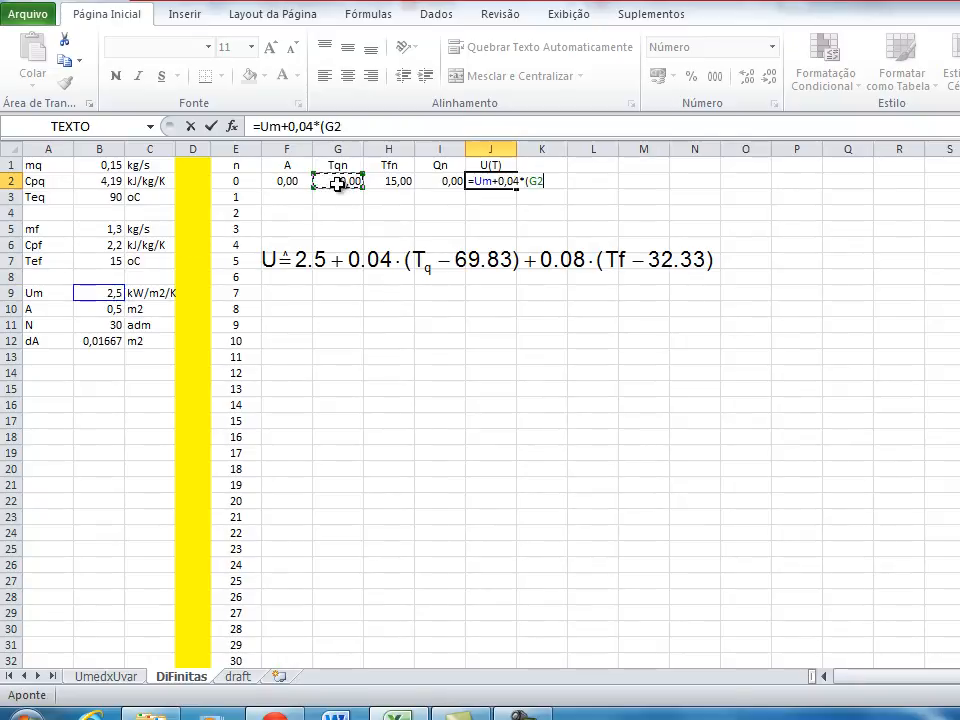
text(-69,)
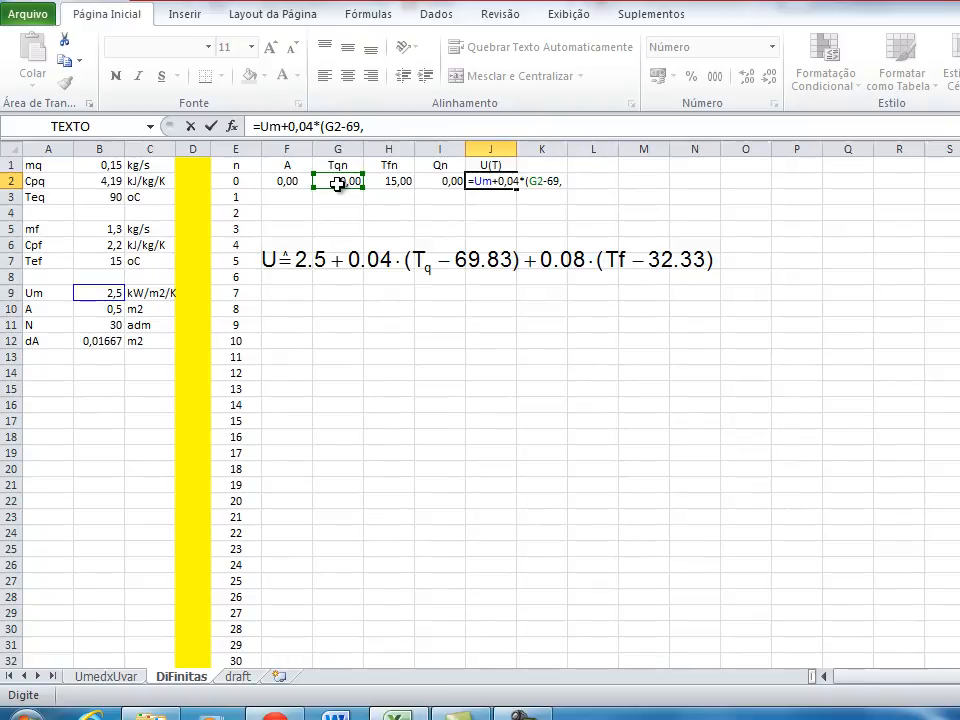
text(83)+0,08*()
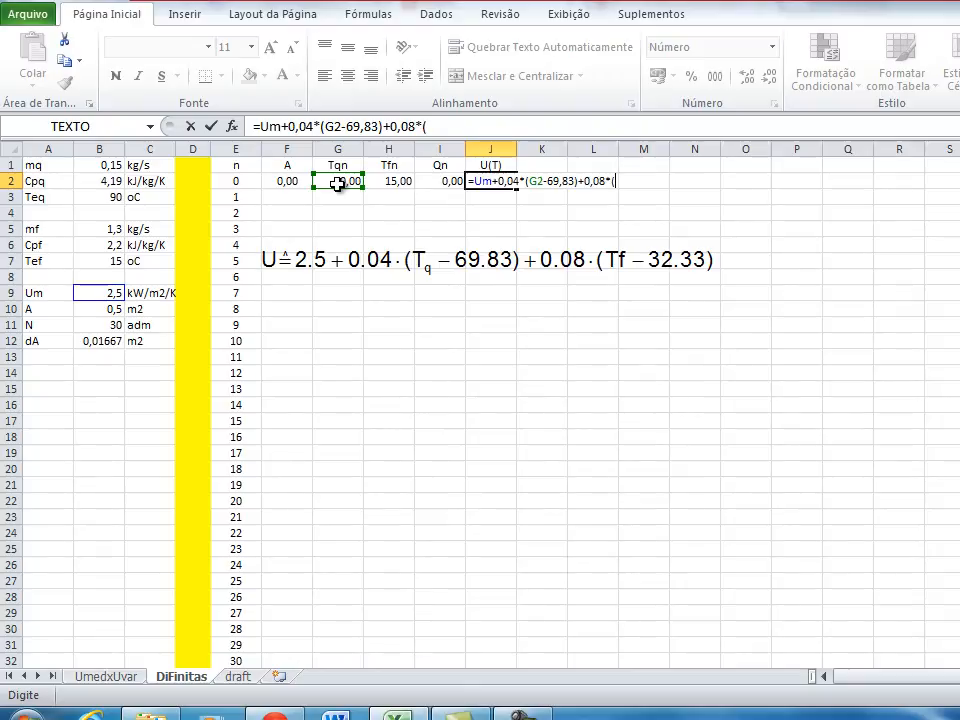
click(405, 182)
text(-)
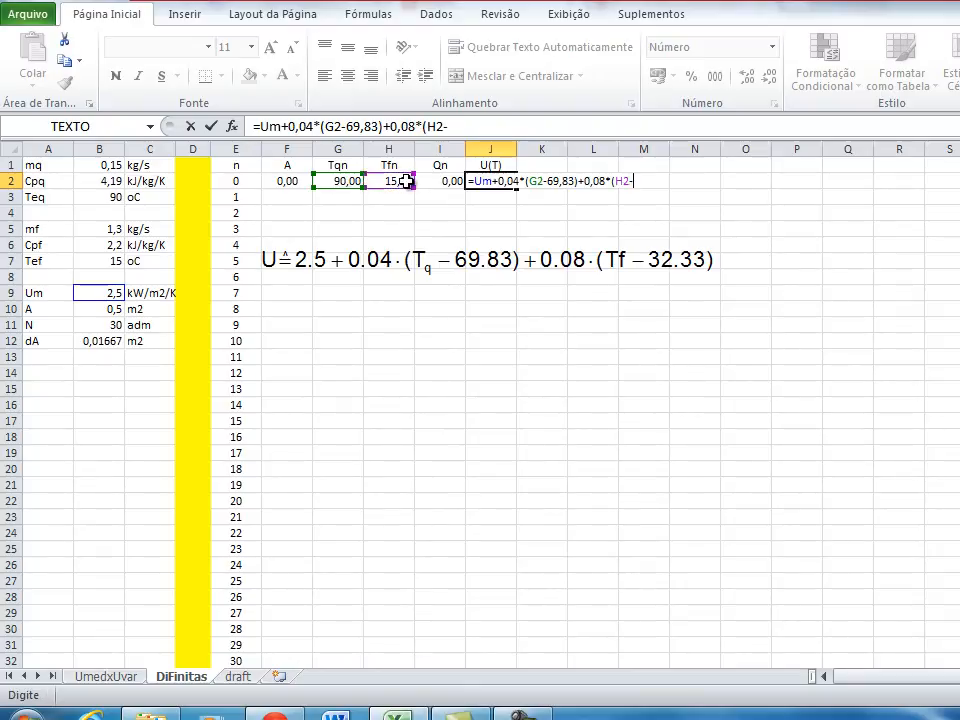
text(32,33))
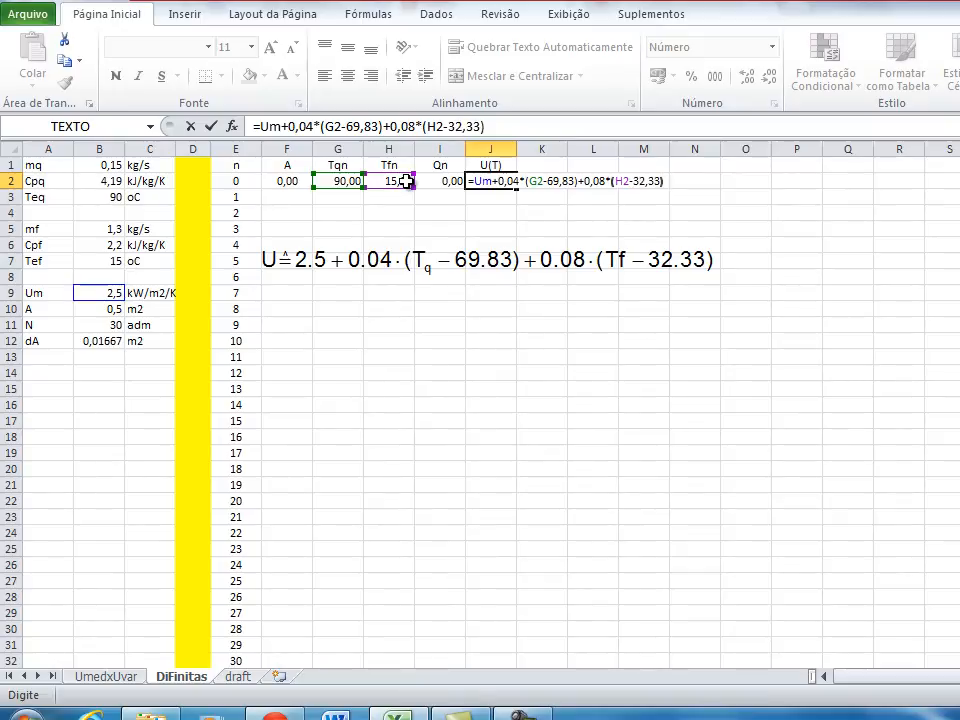
key(Return)
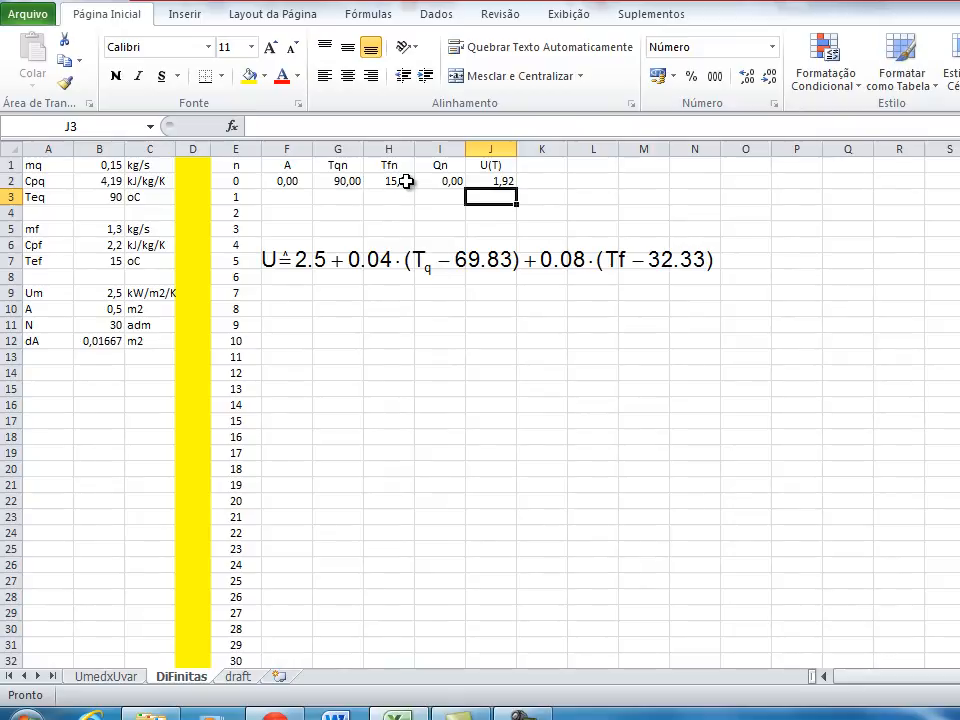
Delete the equation object for U from the sheet
click(484, 274)
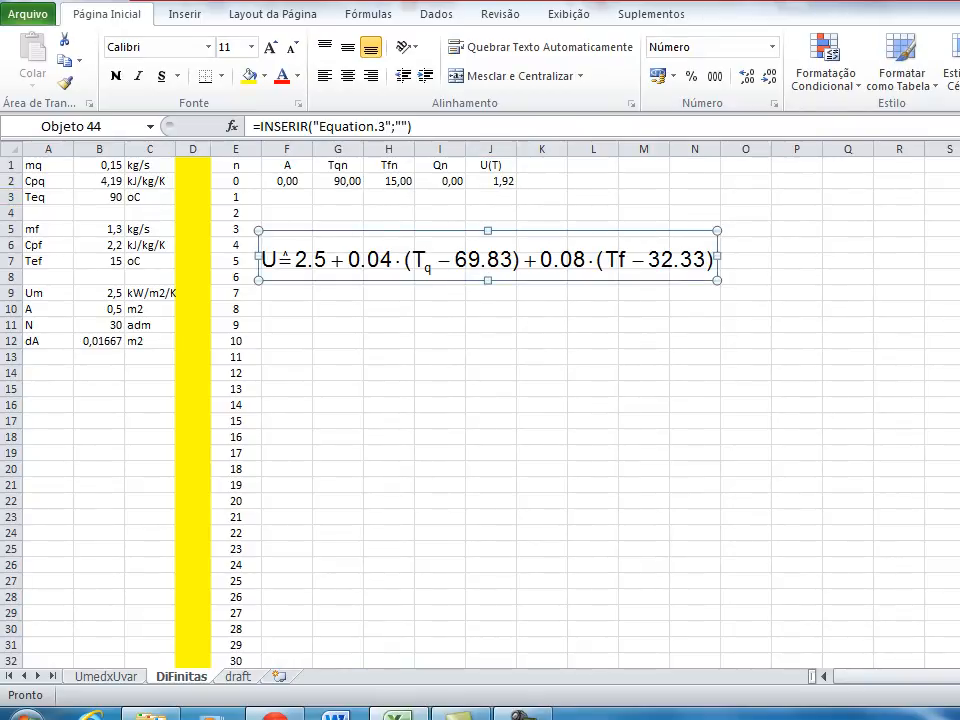
key(Delete)
click(896, 531)
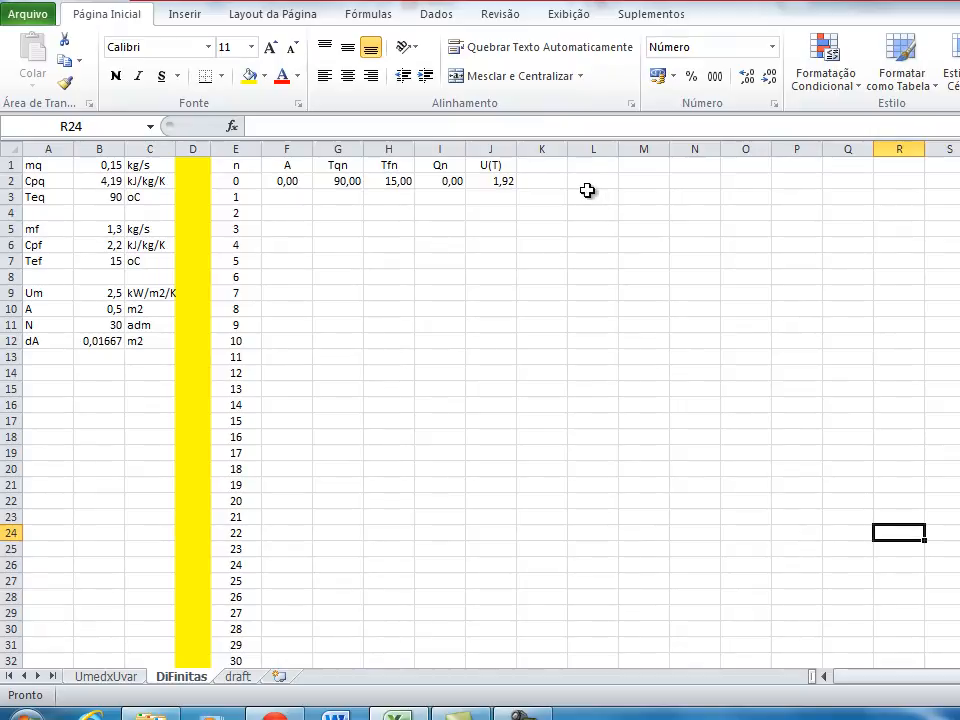
Enter the column headings a, b, c, d, Tqn+1 and Tfn+1 in K1 to P1
click(540, 167)
text(a)
key(Tab)
text(b)
key(Tab)
text(c)
key(Tab)
text(d)
key(Tab)
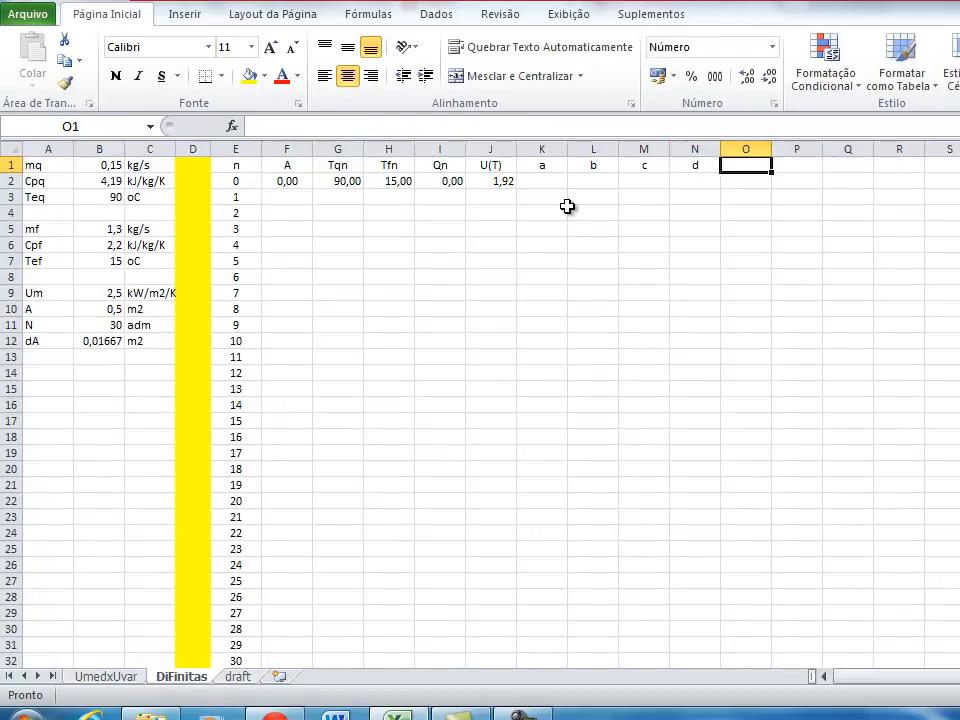
text(T)
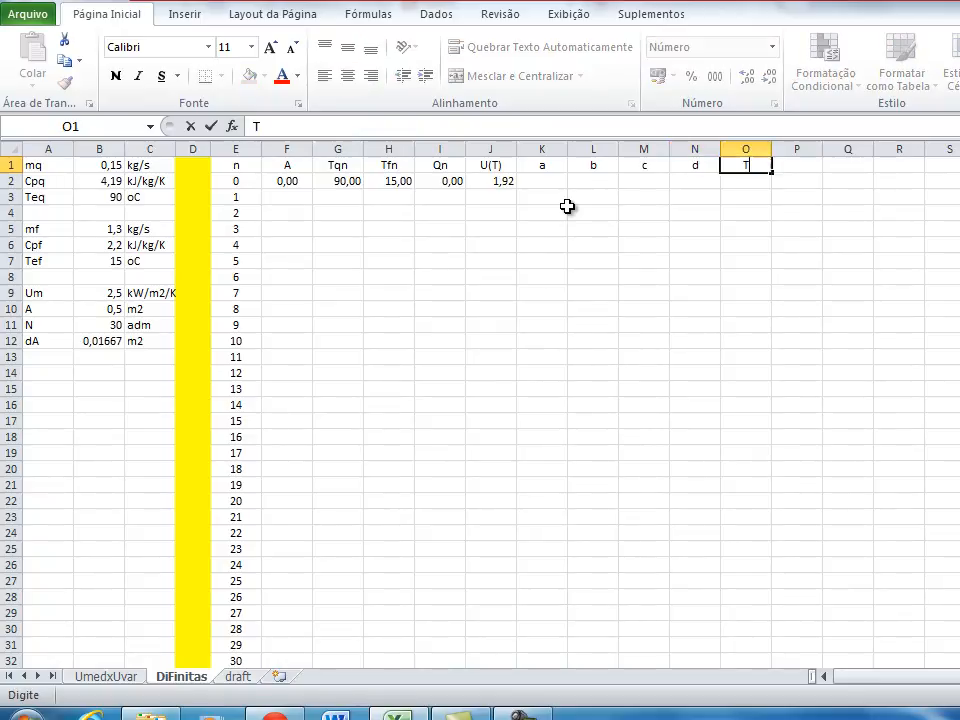
text(qn+1)
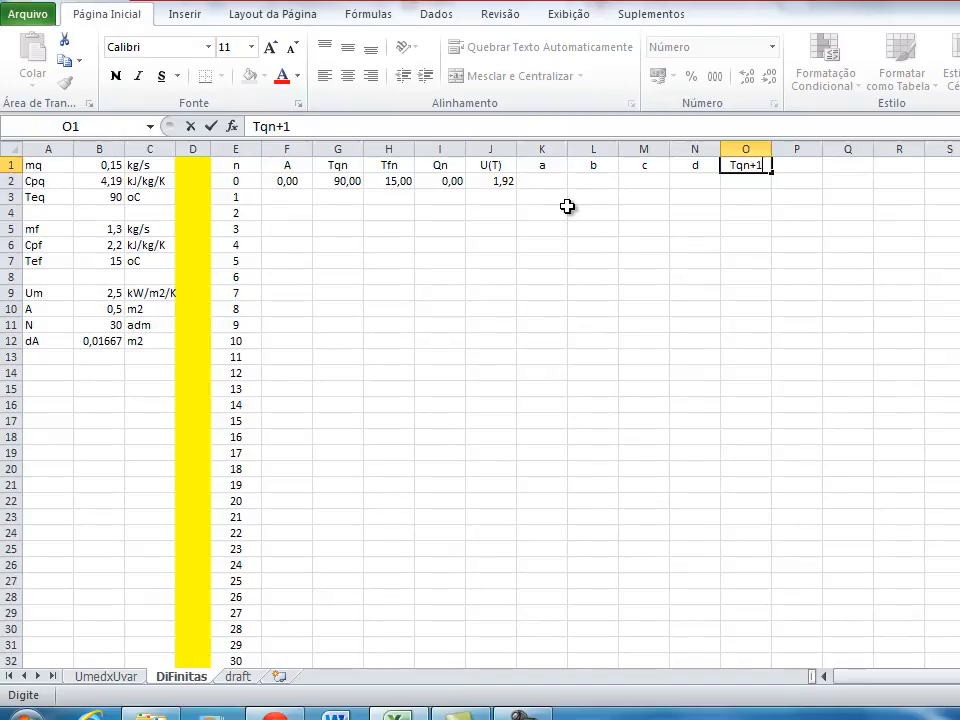
key(Tab)
text(Tfn+1)
key(Return)
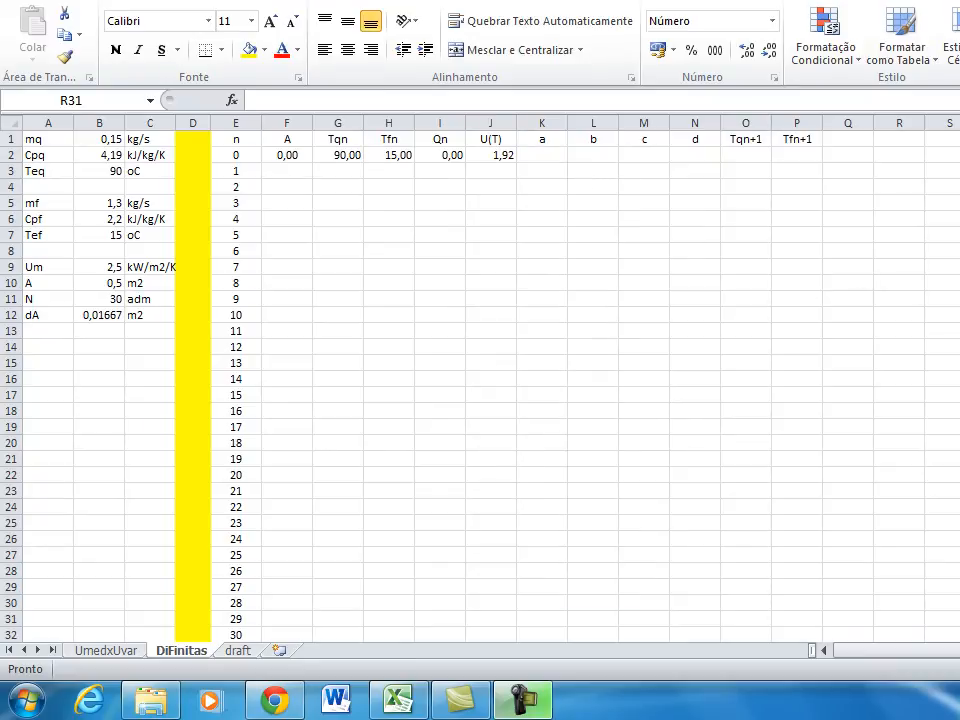
Move the four equation objects for a, b, c and d beneath the first table rows, stacked in that order
click(957, 290)
drag(957, 240, 403, 278)
drag(957, 335, 378, 366)
drag(957, 450, 441, 459)
drag(957, 548, 463, 553)
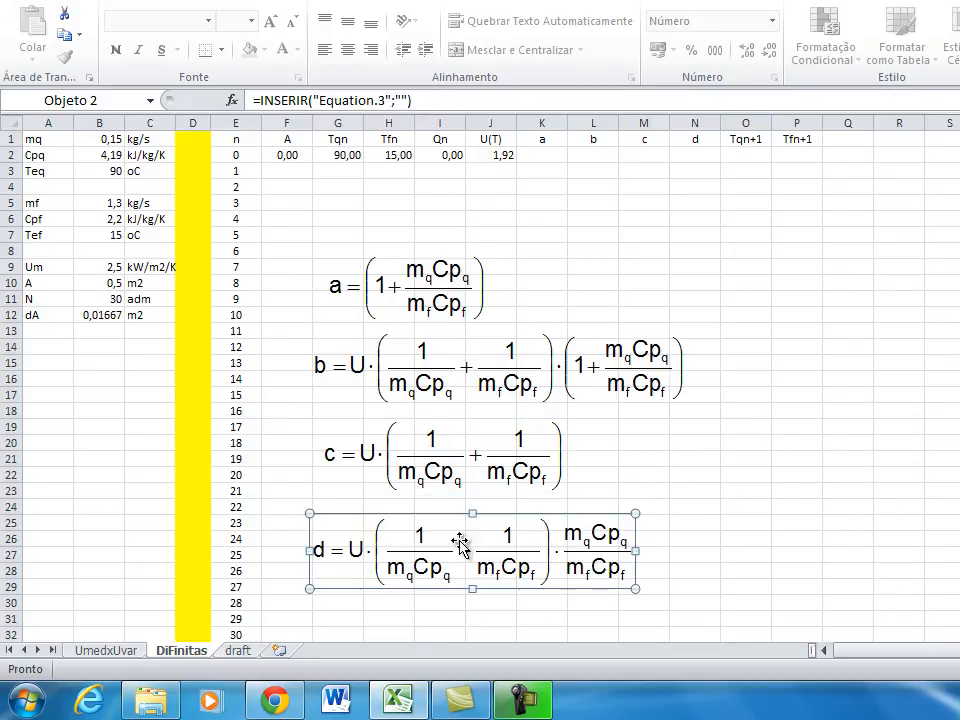
click(745, 489)
Calculate coefficient a for n = 0 in K2 with the formula =1+mq*Cpq/mf/Cpf
click(548, 155)
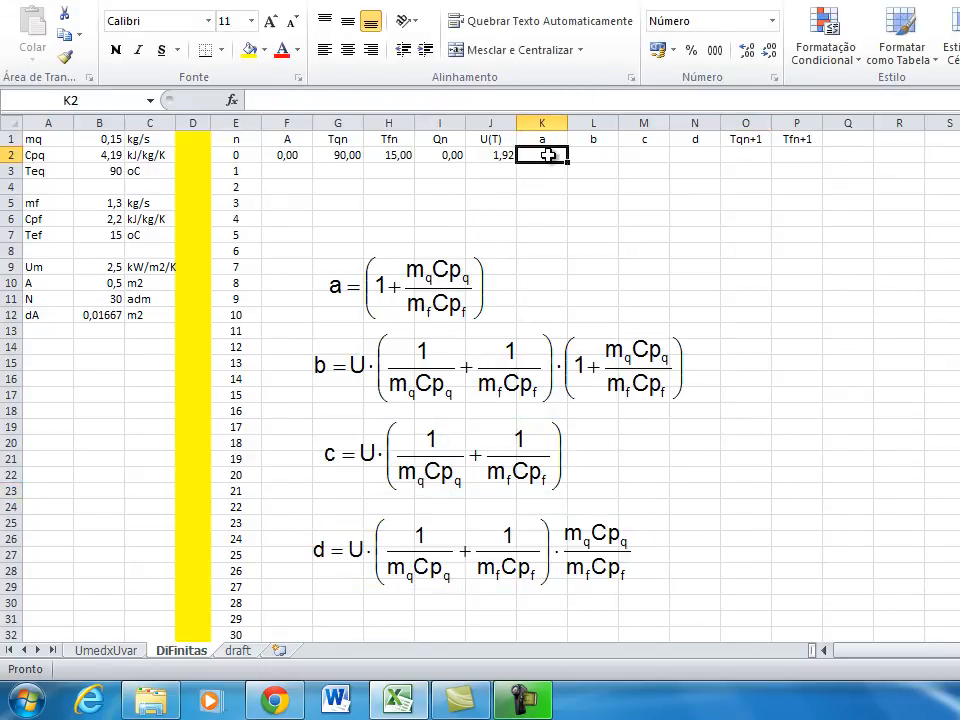
text(=)
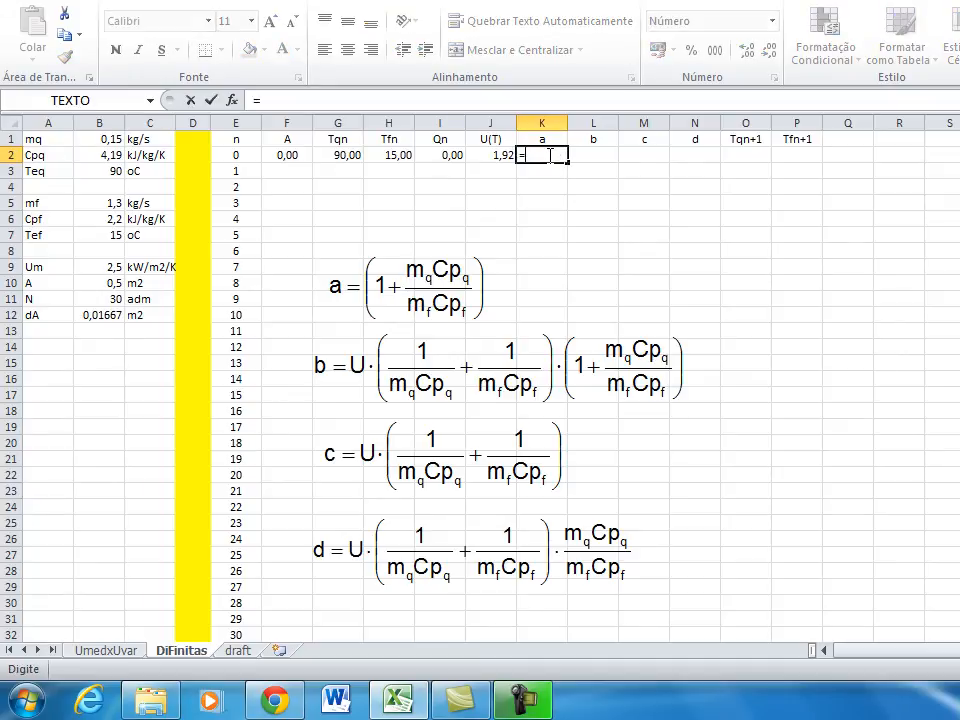
text(1+m)
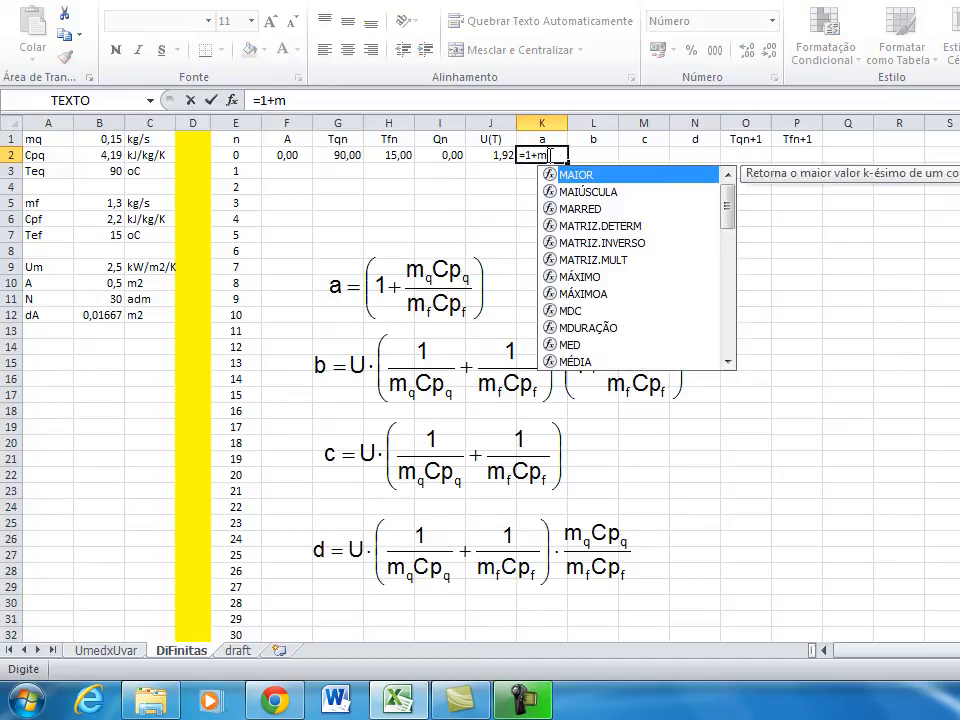
text(q*Cp)
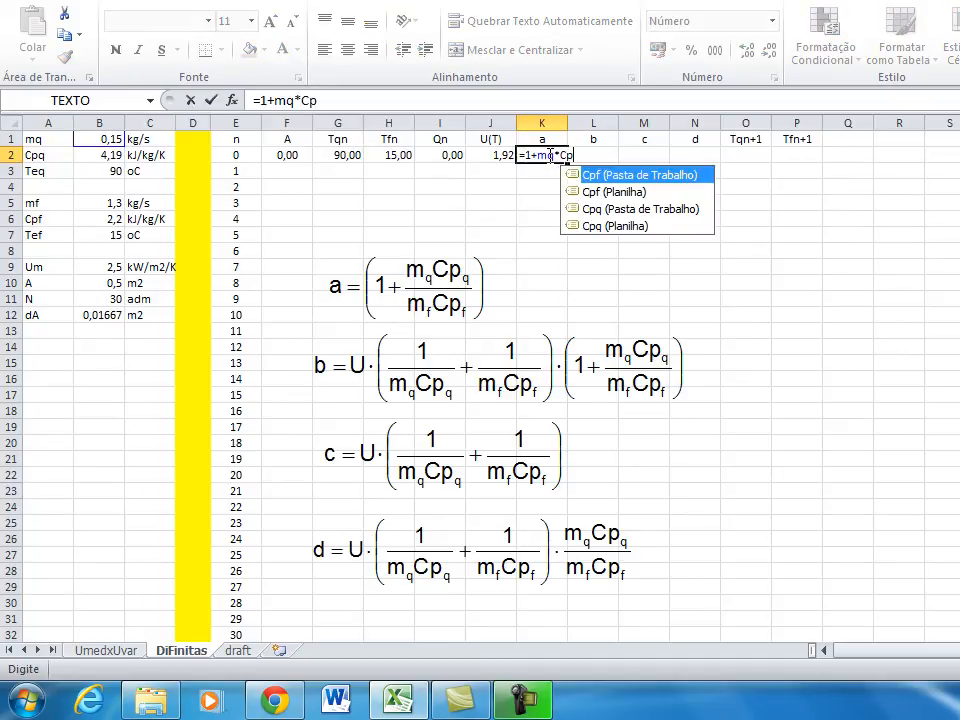
text(q/m)
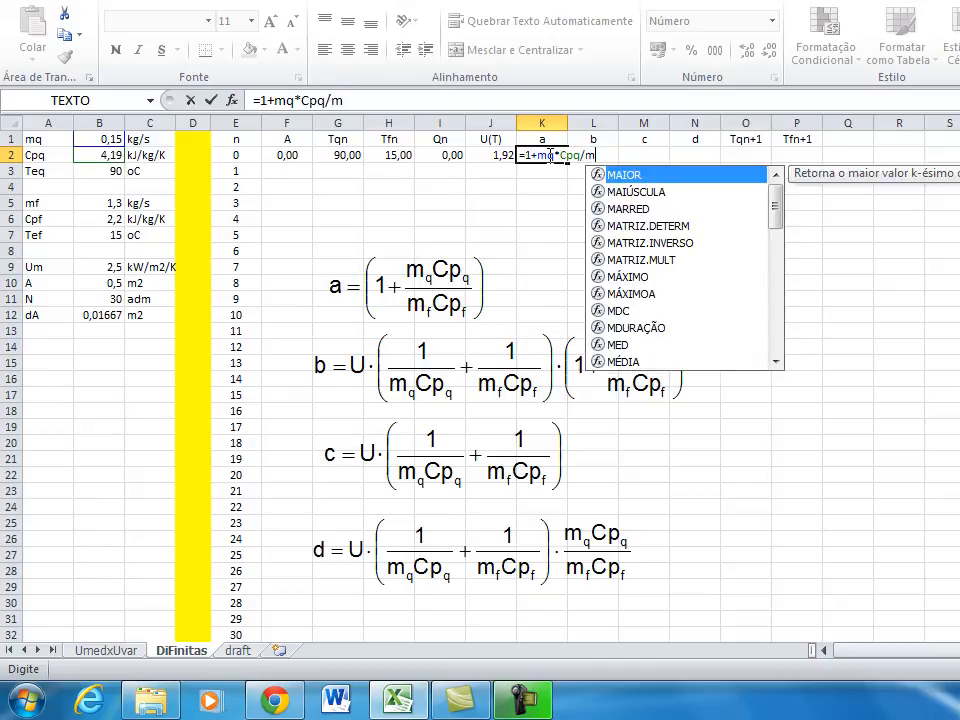
text(f/Cpf)
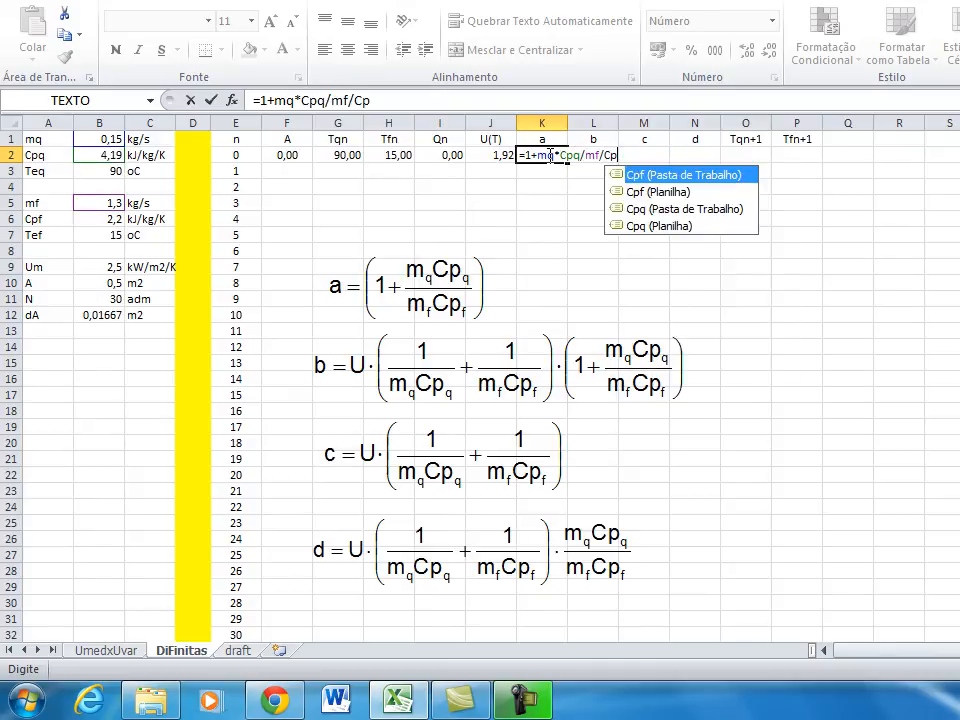
key(Return)
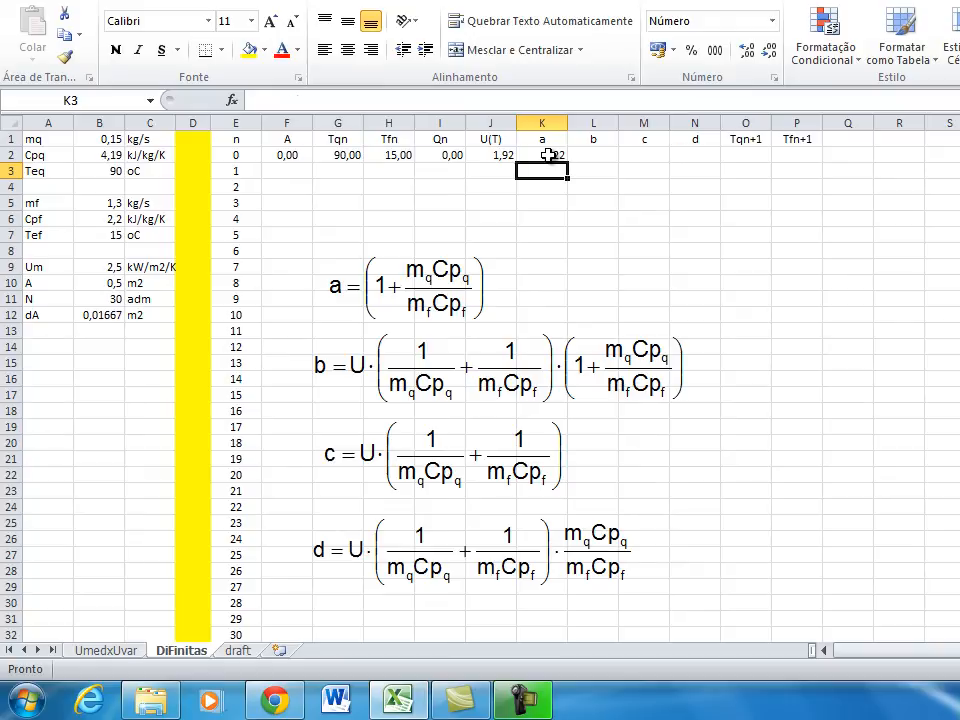
Write the first part of coefficient b in L2 as =J2*(1/mq/Cpq+1/mf/Cpf)
key(Up)
key(Right)
click(578, 100)
text(=)
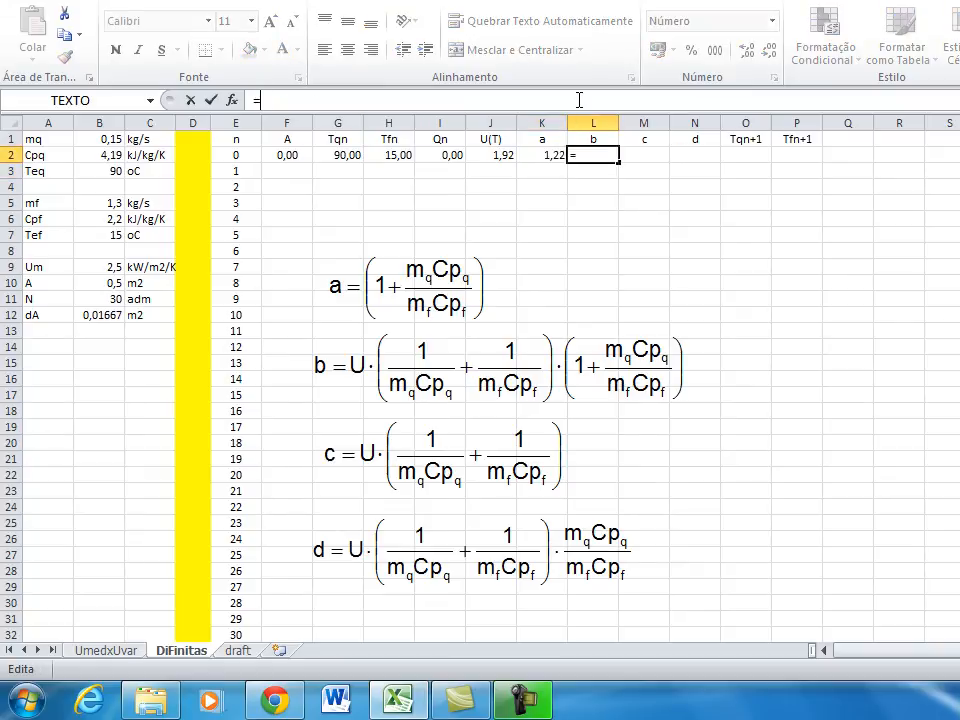
click(497, 155)
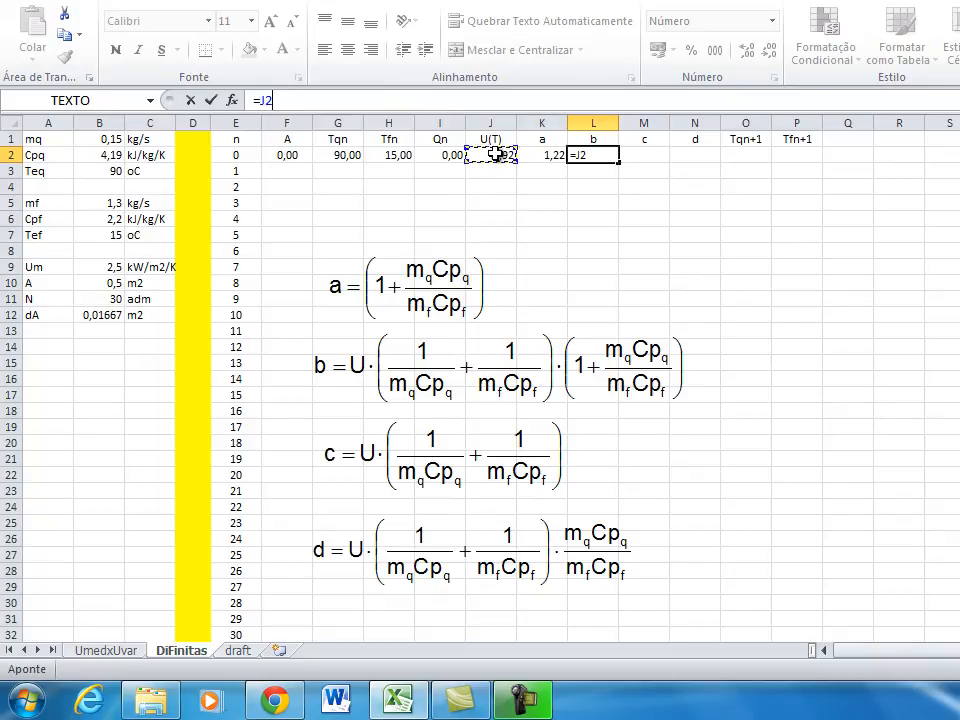
text(*(1)
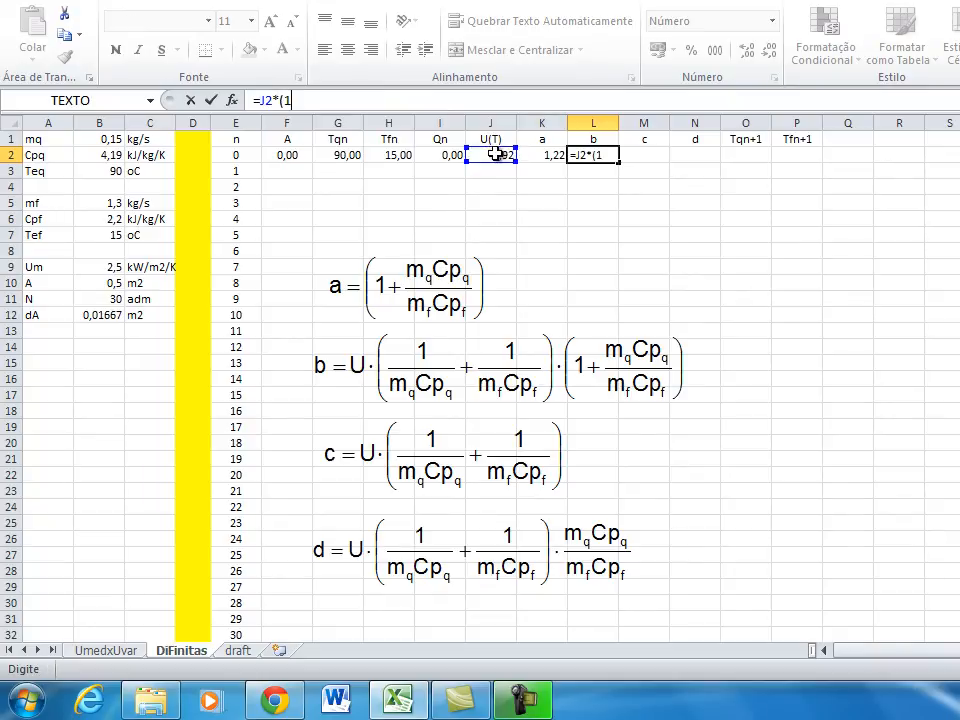
text(/m)
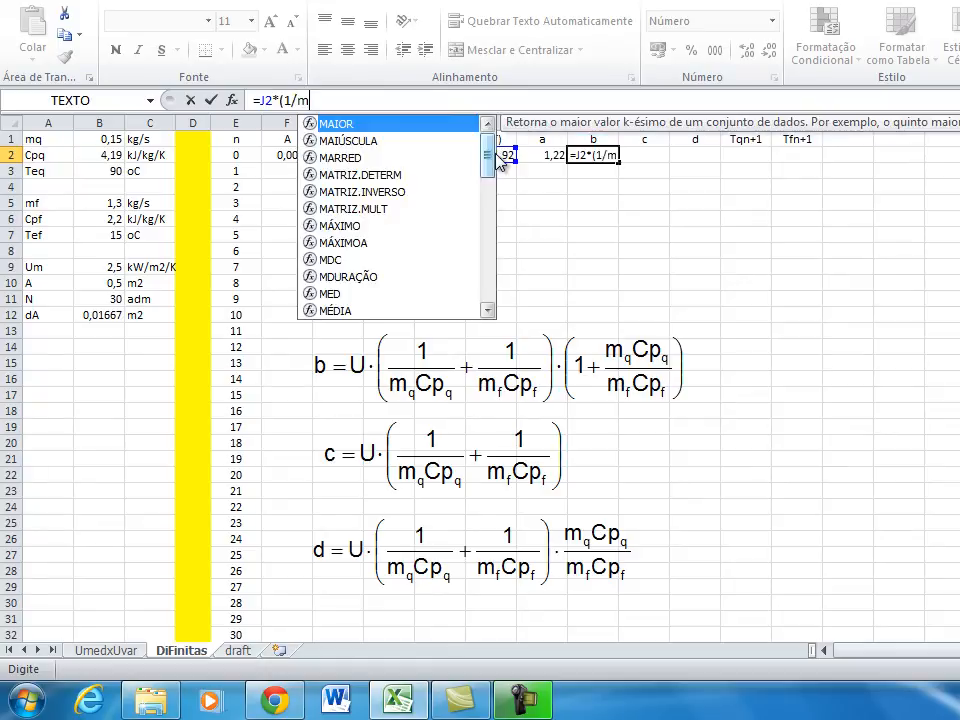
text(q/Cp)
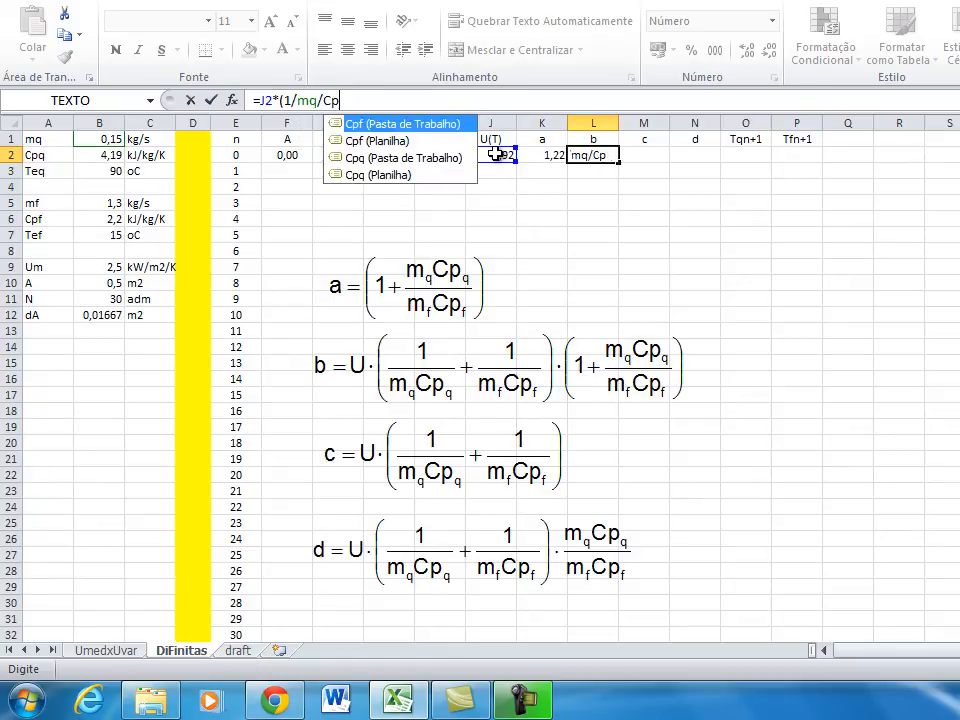
text(q+1/mf)
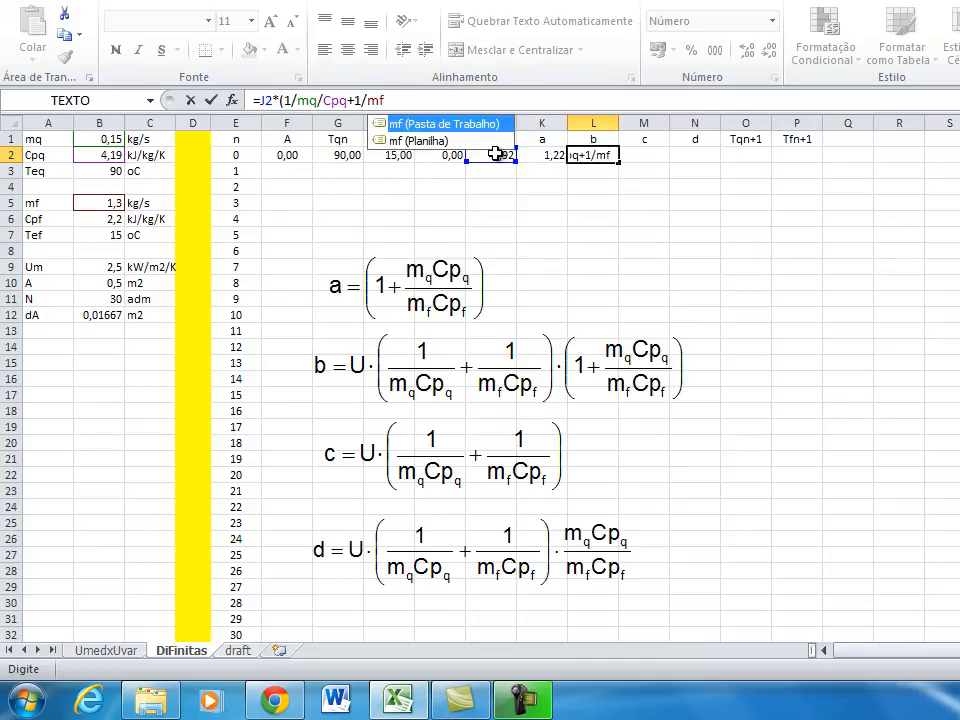
text(/Cpf))
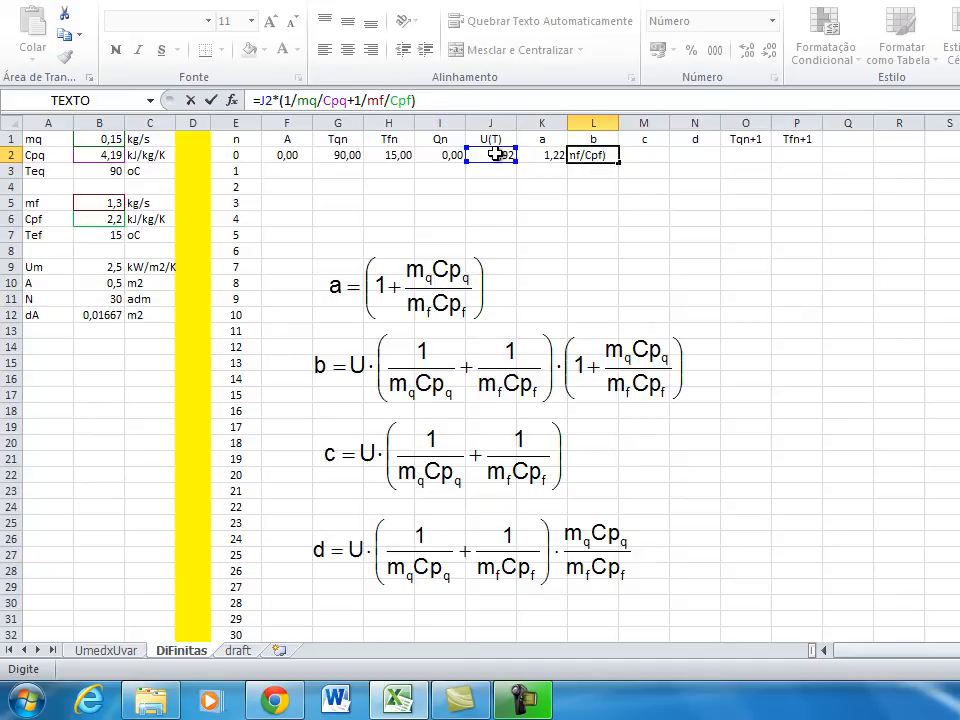
Copy the bracketed term (1/mq/Cpq+1/mf/Cpf) from the formula in L2
key(shift+Left)
key(shift+Left)
key(shift+Left)
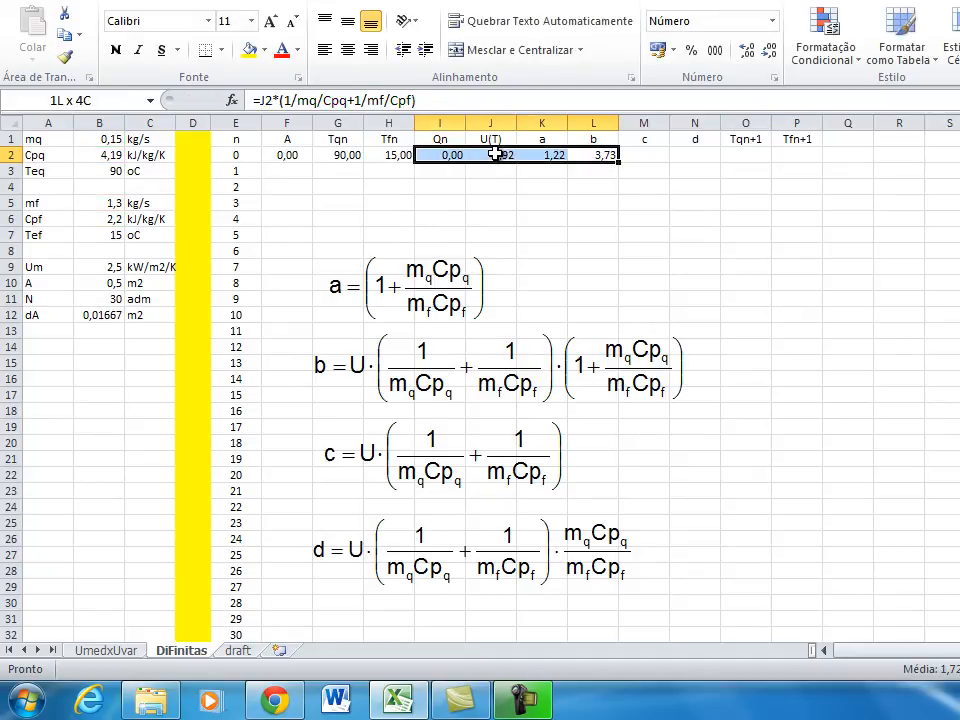
key(Right)
key(Left)
drag(482, 101, 279, 96)
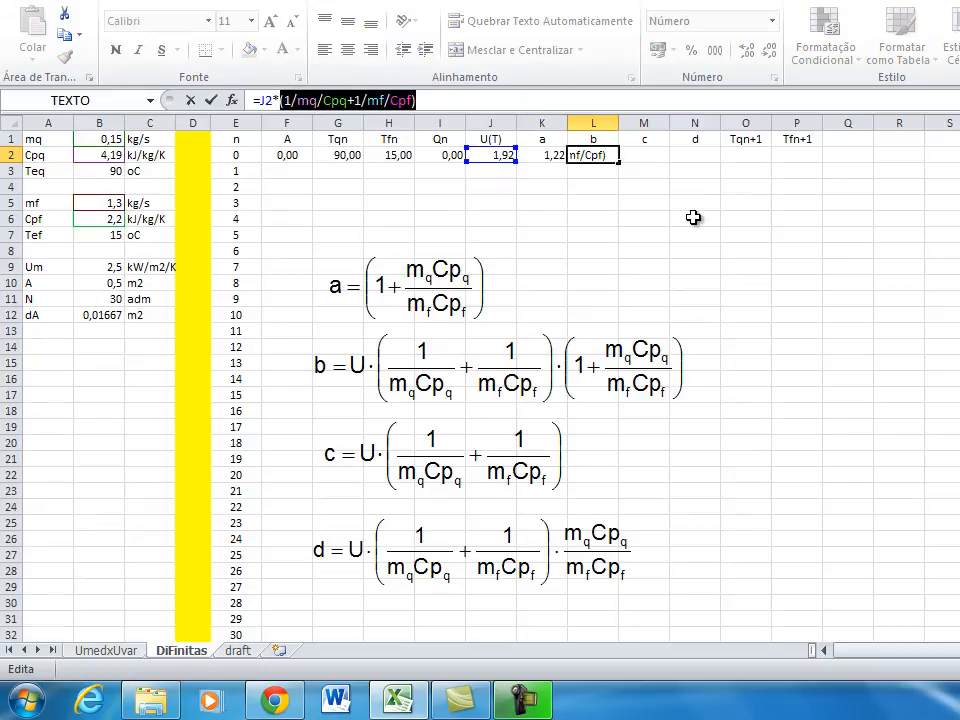
key(ctrl+c)
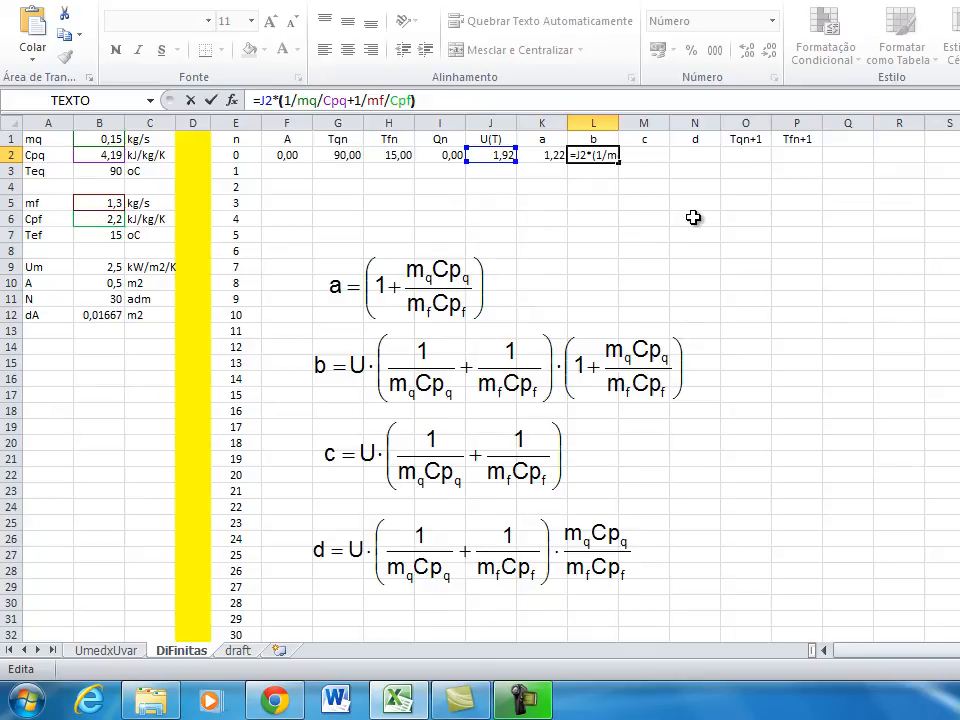
Complete the coefficient b formula in L2 by multiplying the existing expression by (1+mq*Cpq/mf/Cpf)
key(Right)
key(Right)
key(Right)
key(Right)
key(Right)
key(Right)
key(Right)
key(Right)
key(Right)
key(Right)
key(Right)
key(Right)
key(Right)
key(Right)
key(Right)
key(Right)
text(*(1+)
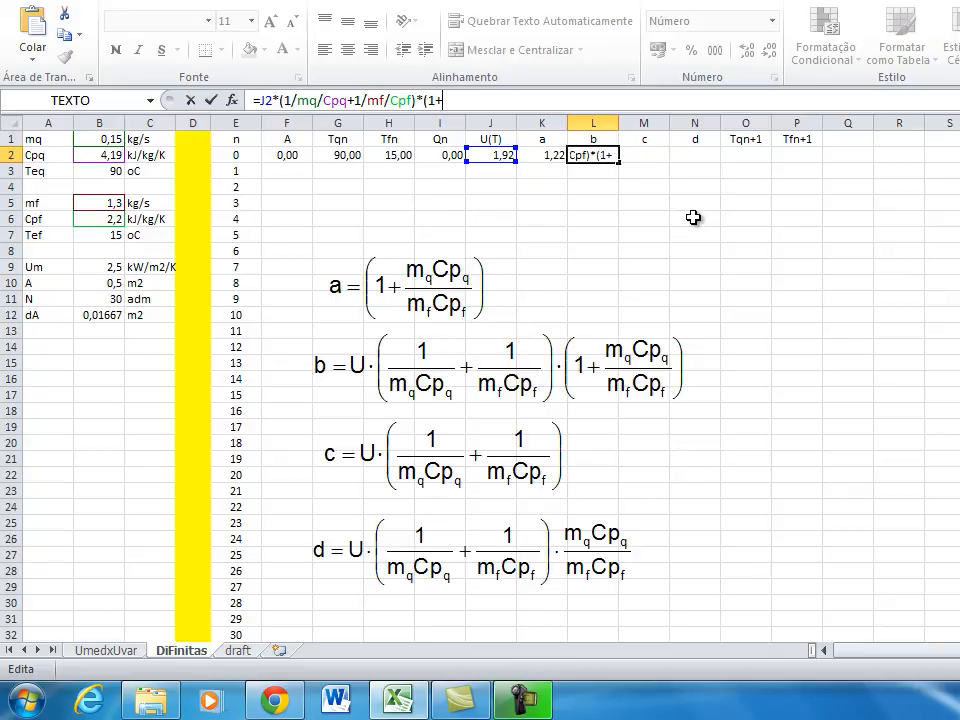
text(mq*Cpq/mf)
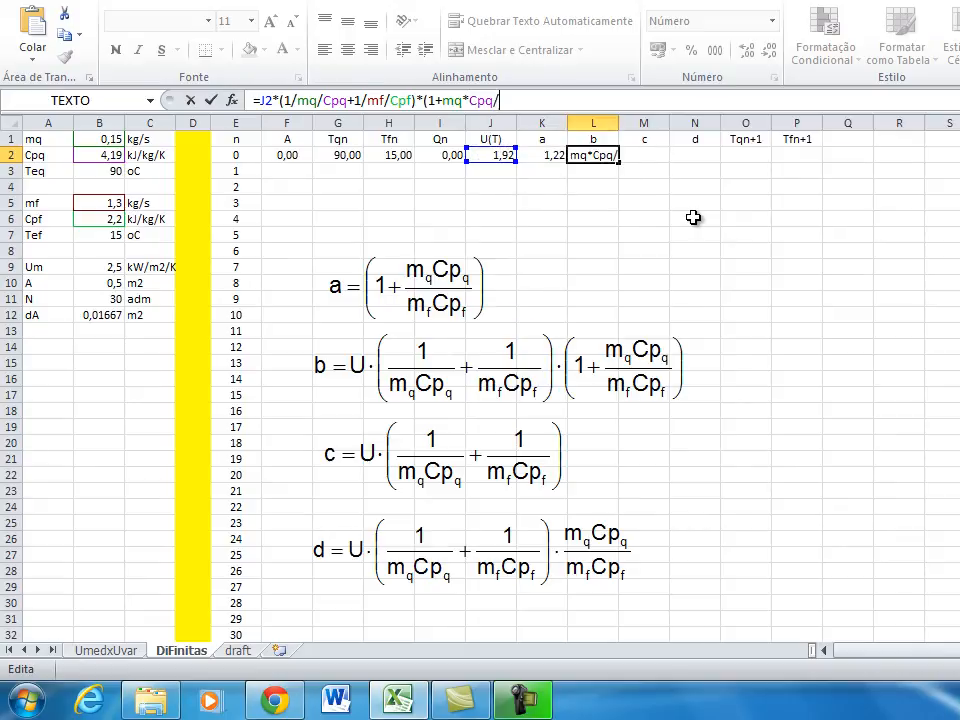
text(/Cpf))
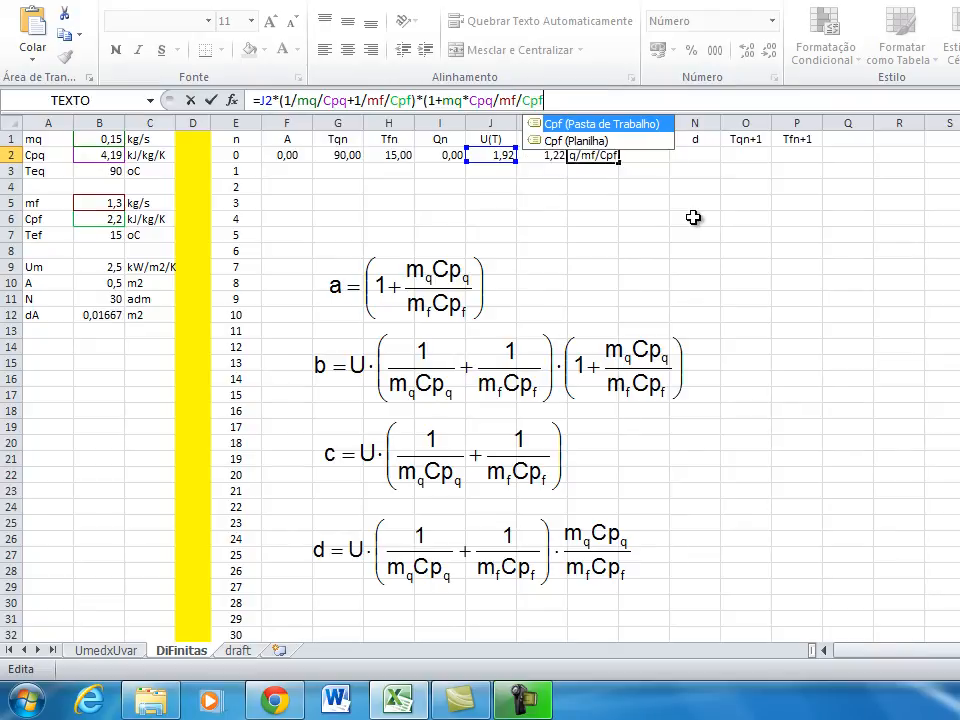
key(Return)
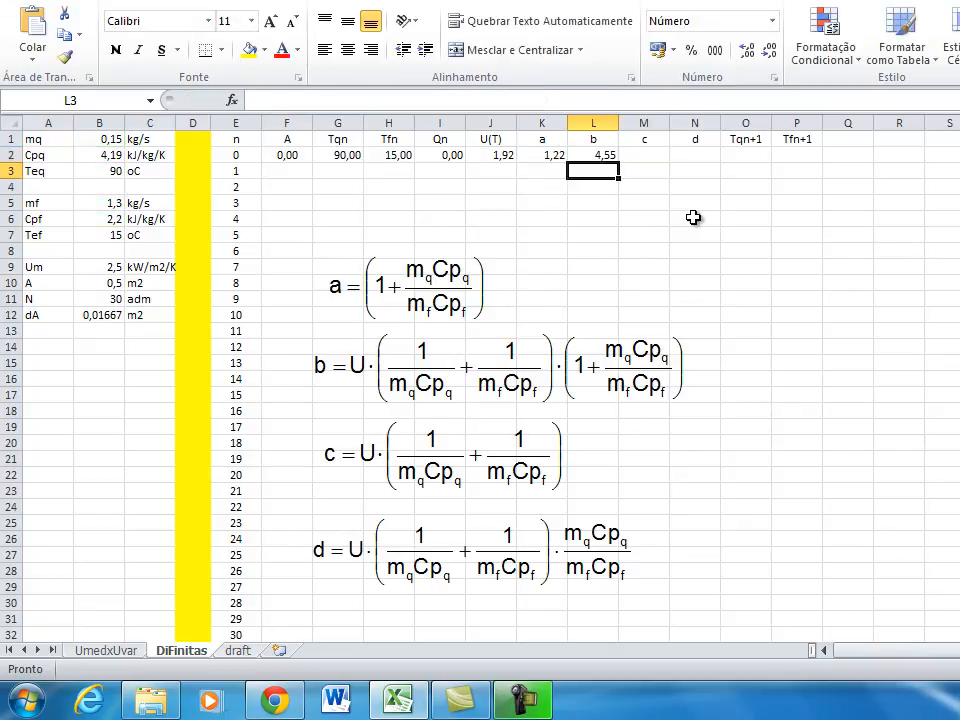
Check the formulas for a in K2 and b in L2 against their equation objects
key(Up)
key(Left)
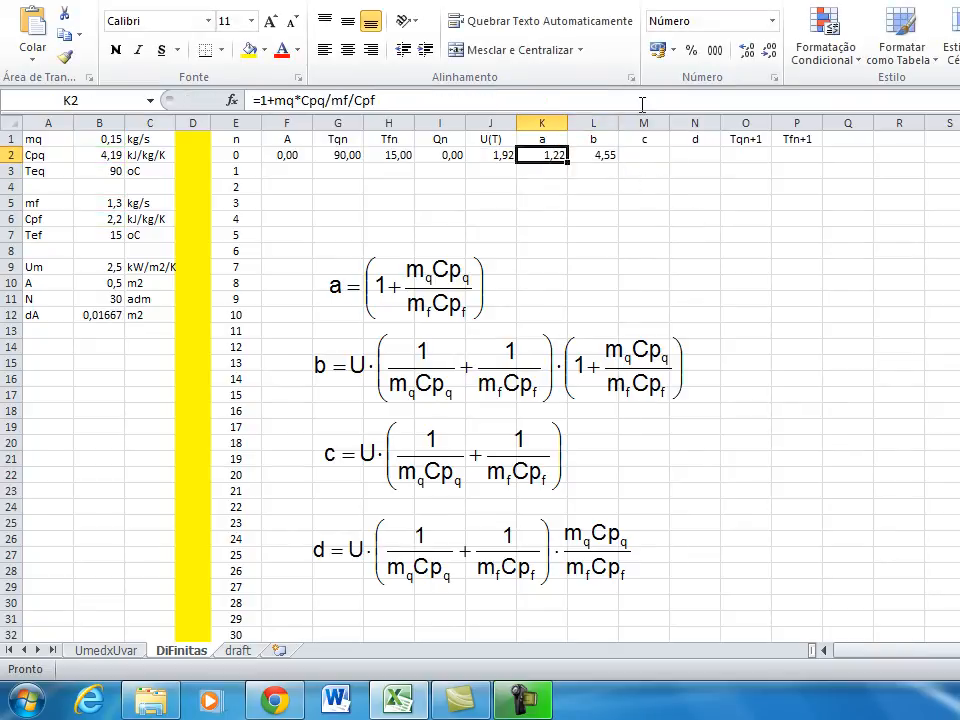
click(642, 101)
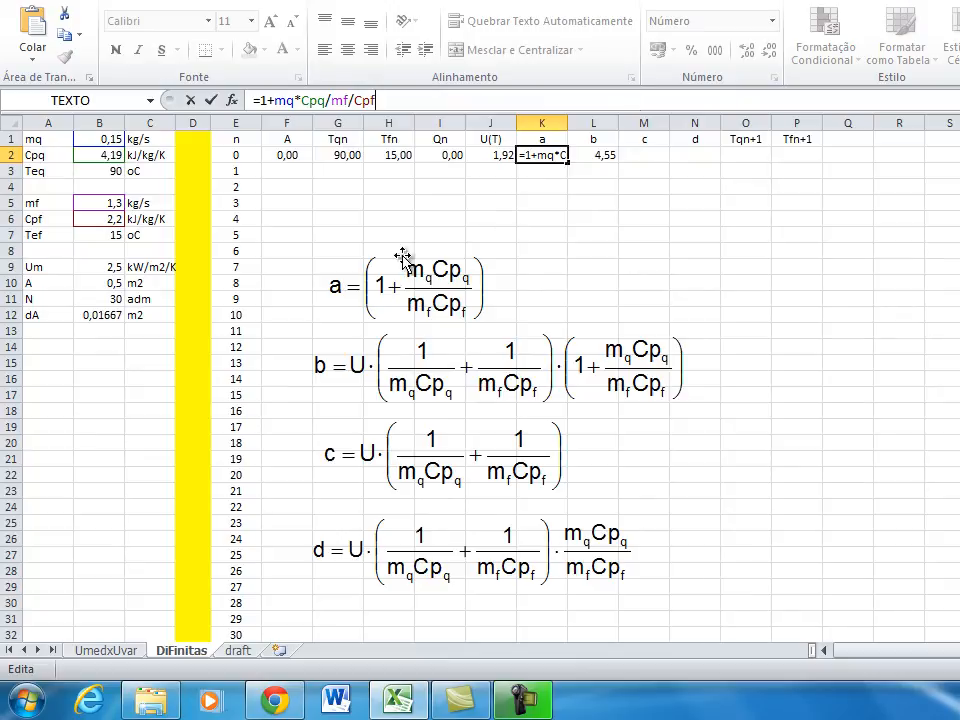
key(Tab)
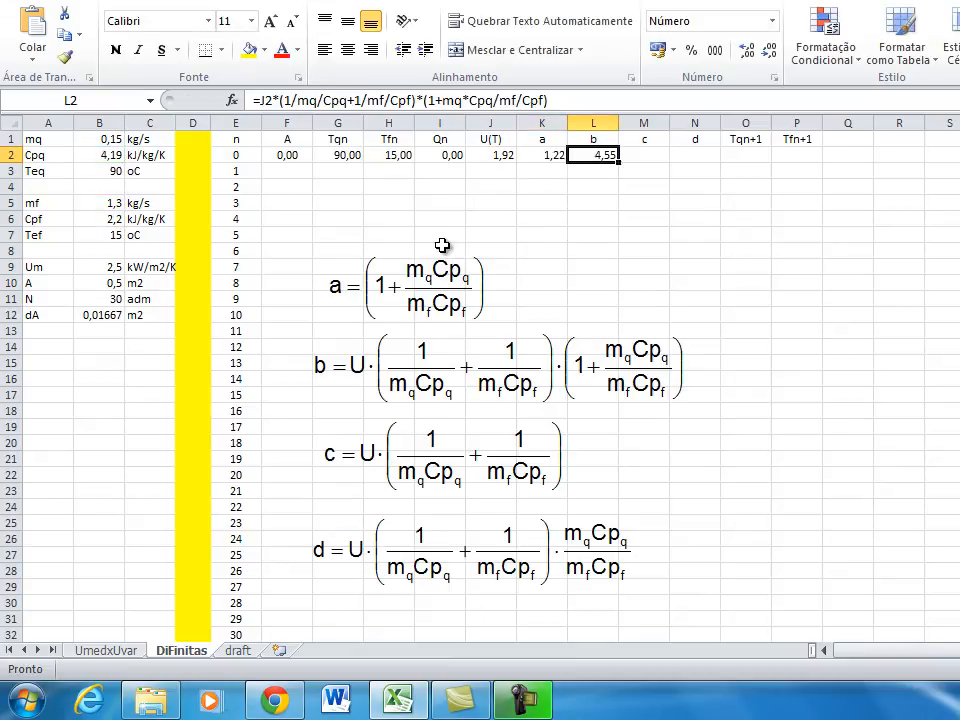
click(579, 103)
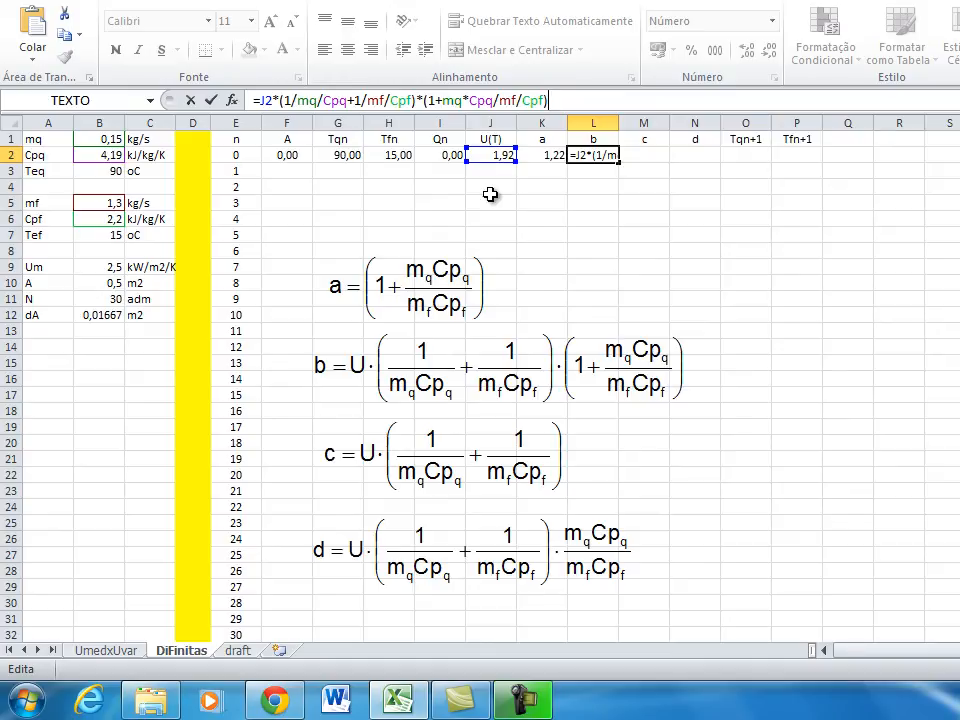
key(Tab)
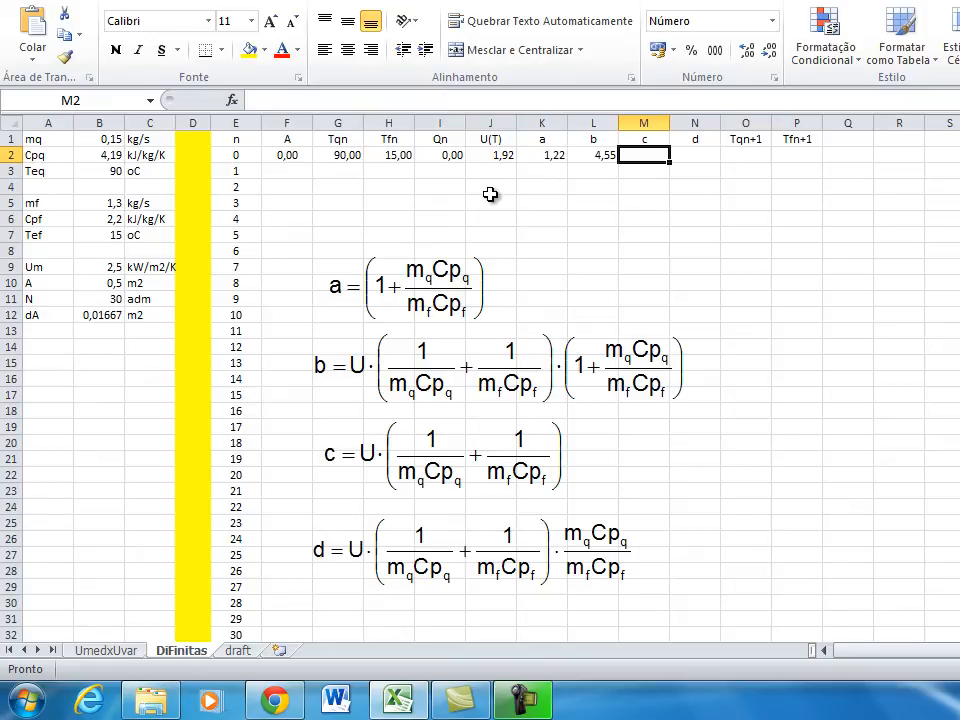
Calculate coefficient c for n = 0 in M2 as =J2*(1/mq/Cpq+1/mf/Cpf), reusing the copied bracketed term
text(=)
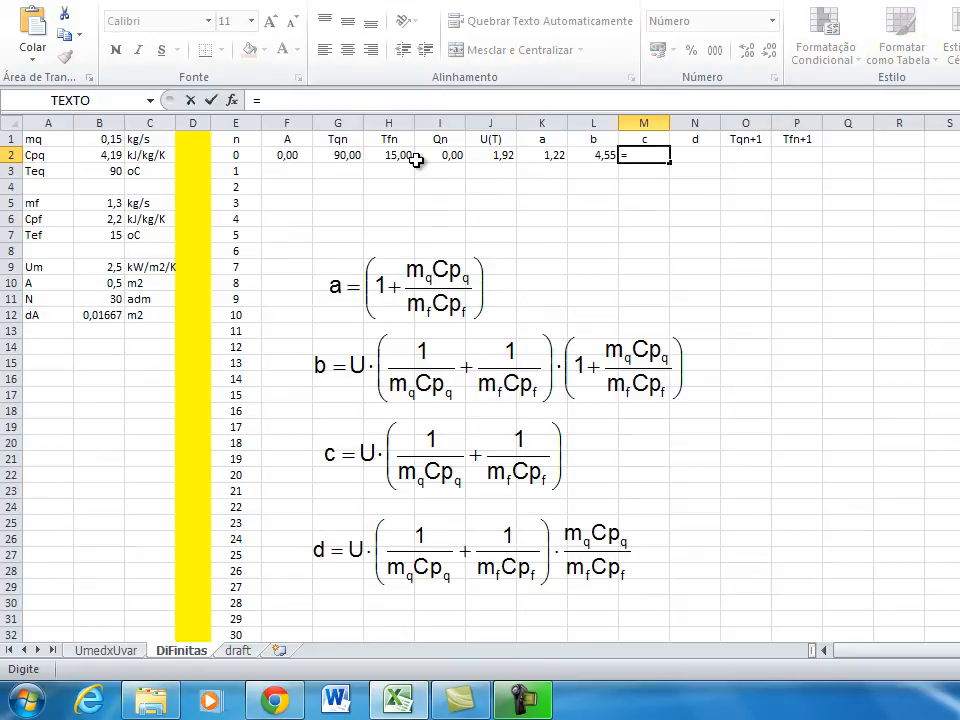
click(509, 157)
text(*)
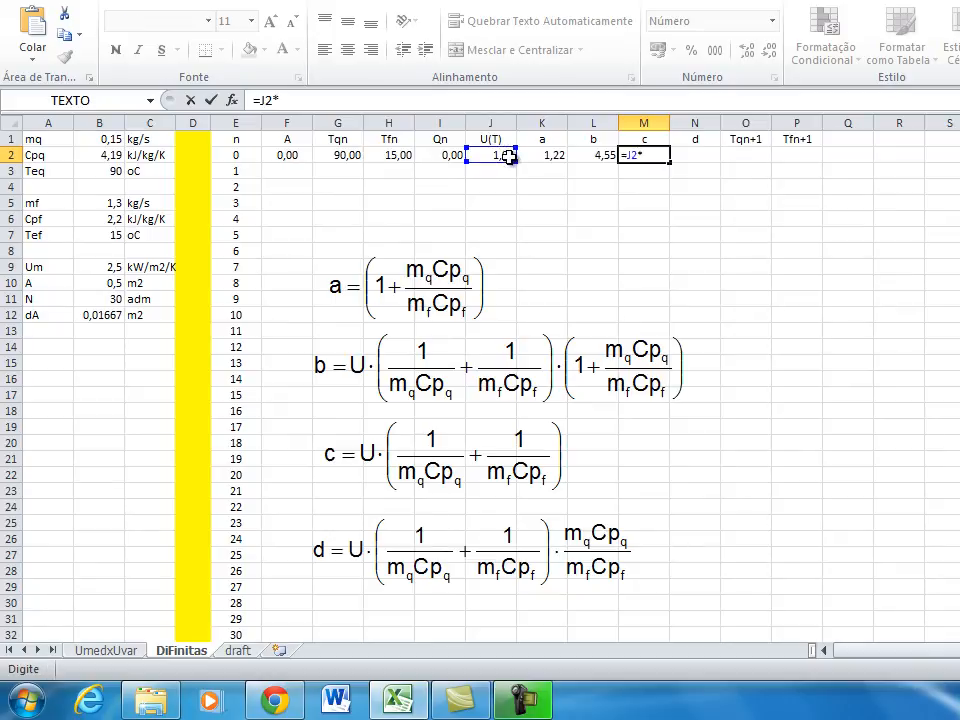
key(ctrl+v)
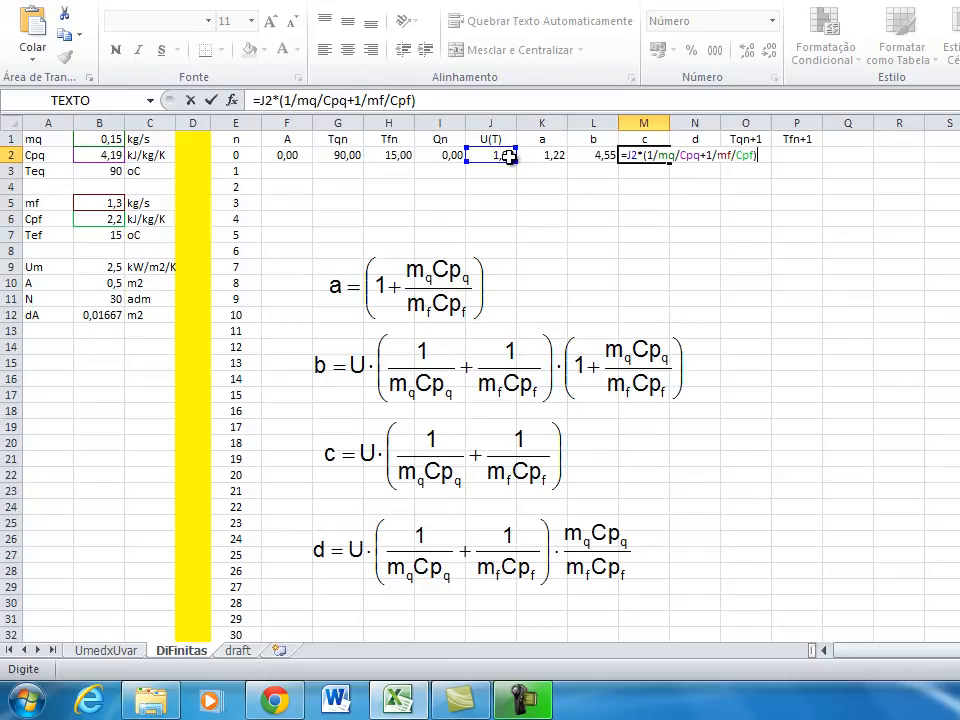
key(Return)
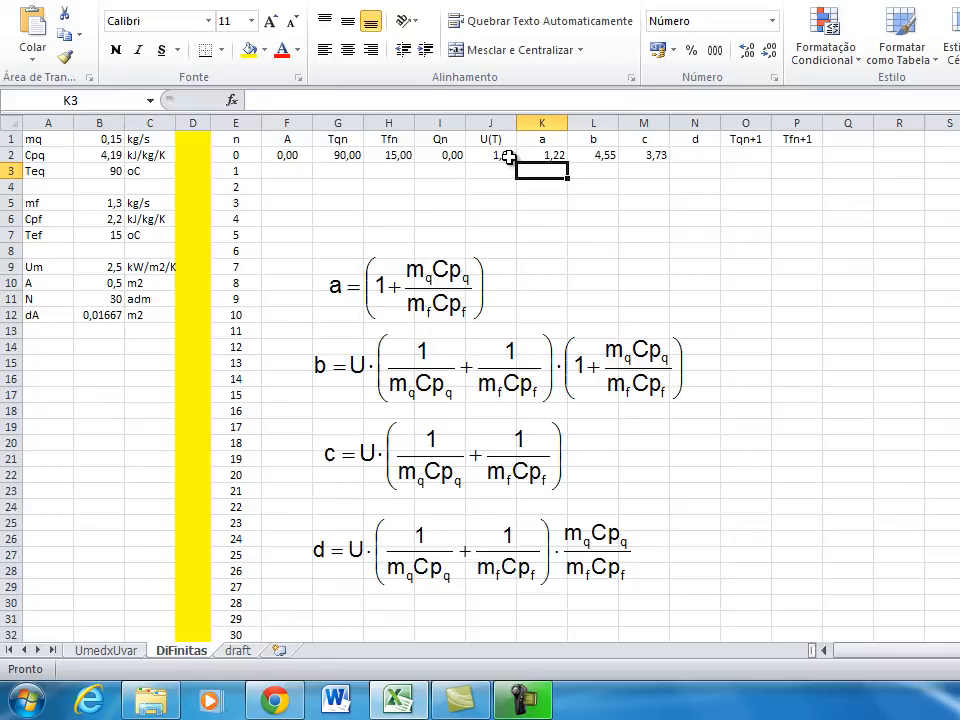
Calculate coefficient d for n = 0 in N2 with the formula =J2*(1/mq/Cpq+1/mf/Cpf)*mq*Cpq/mf/Cpf
key(Up)
key(Right)
key(Right)
key(Right)
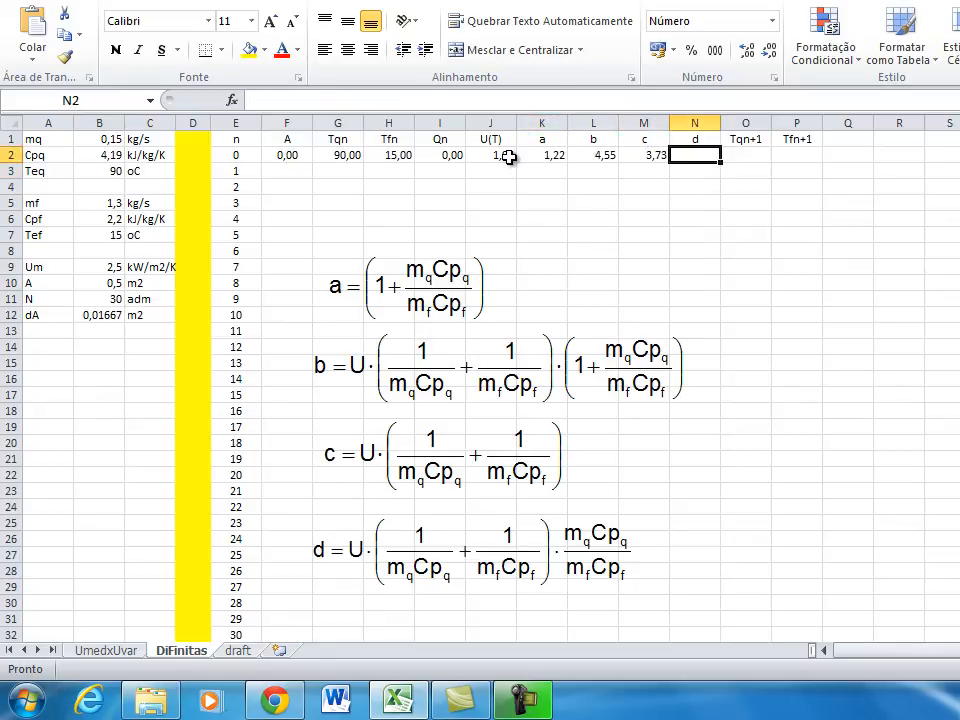
click(525, 100)
text(=)
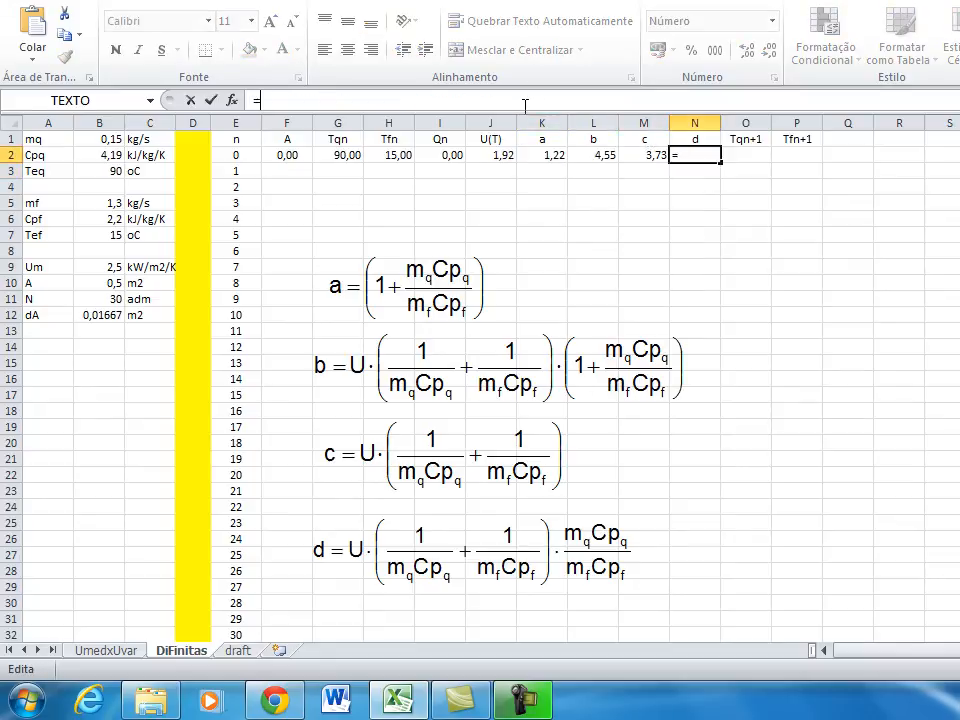
click(490, 155)
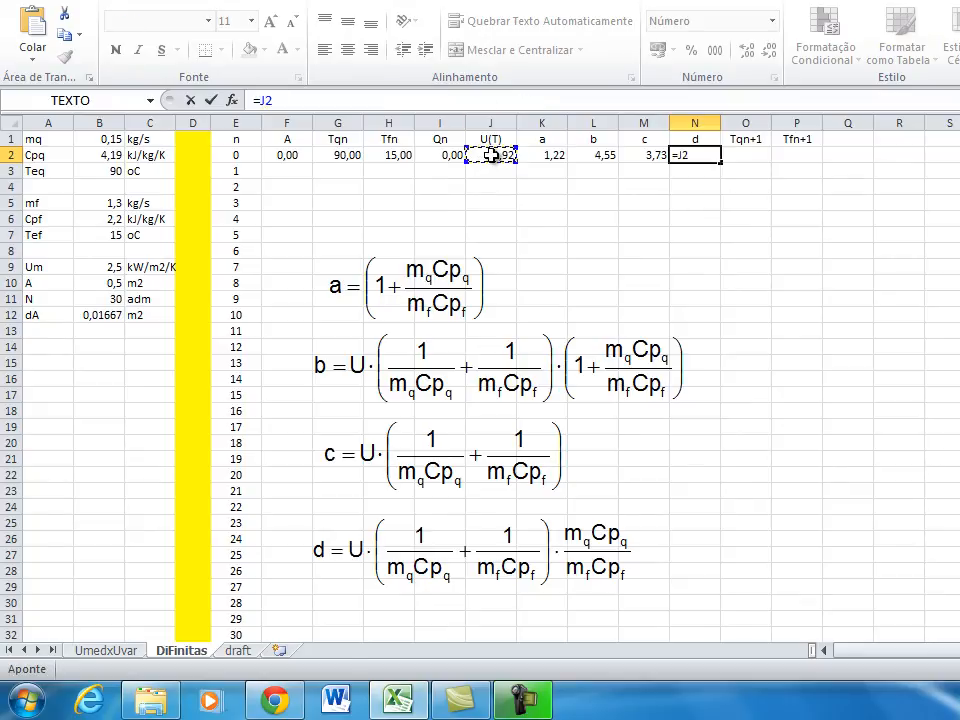
text(*(1/mq/Cpq+1/mf/Cpf))
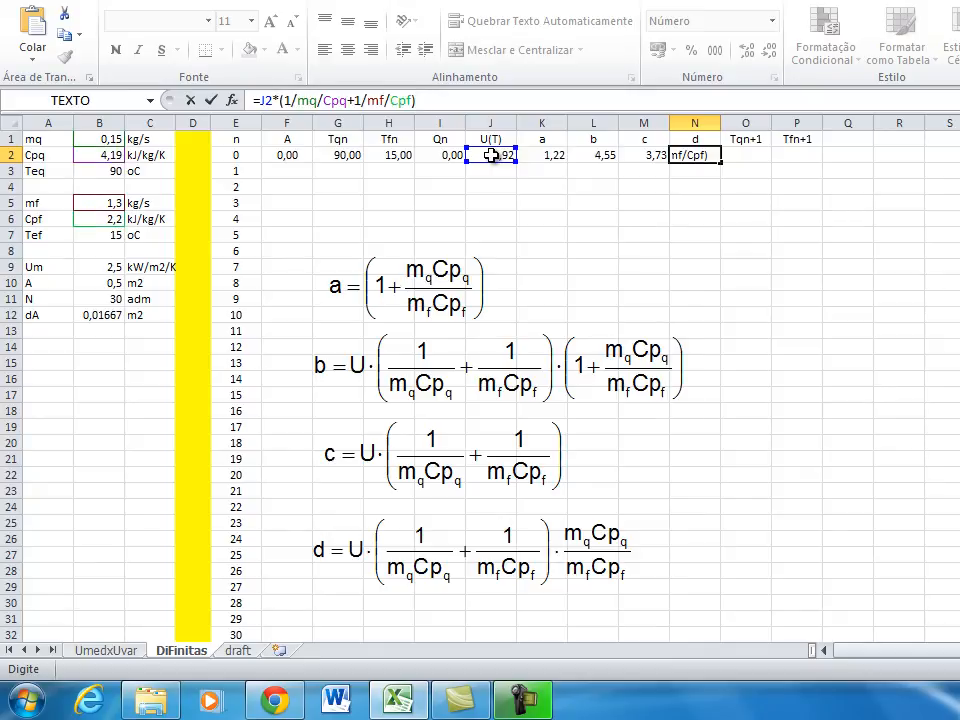
text(*m)
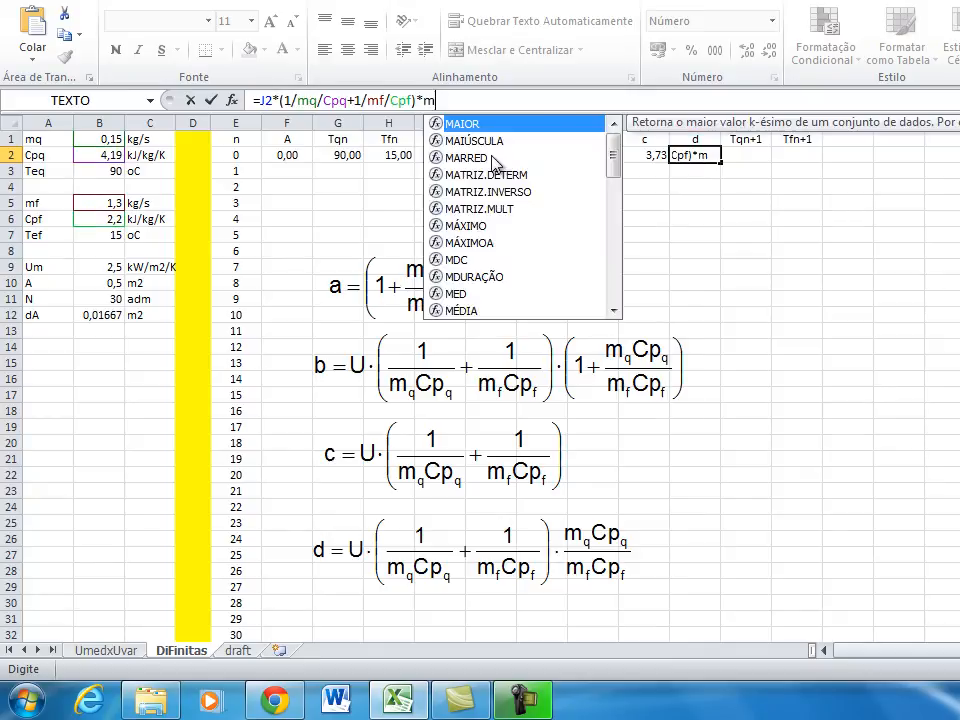
text(q*Cpq)
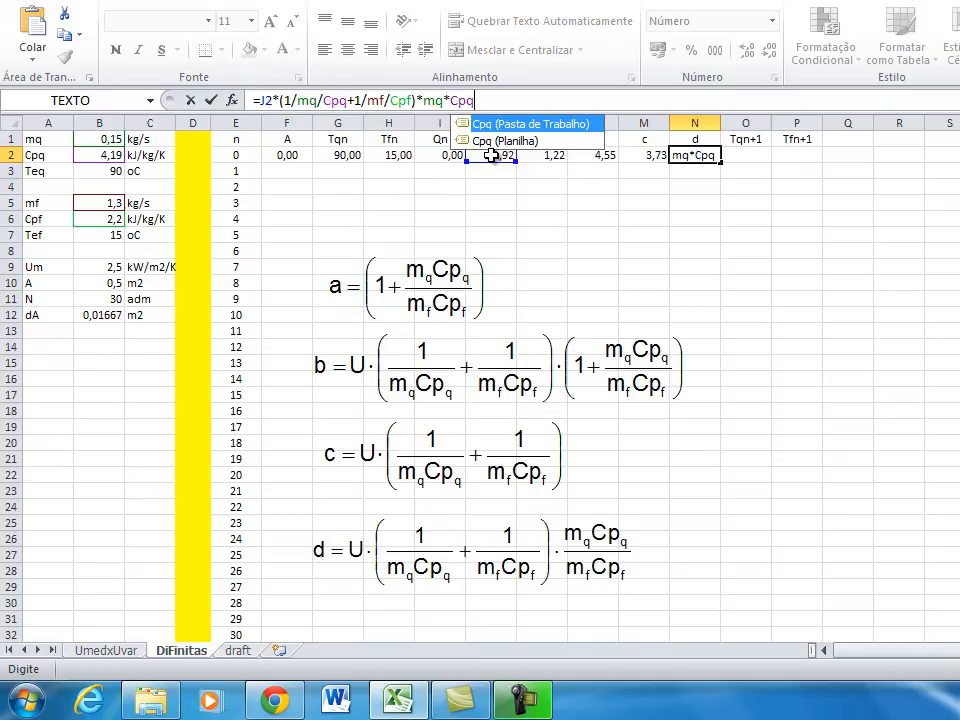
text(/mf/)
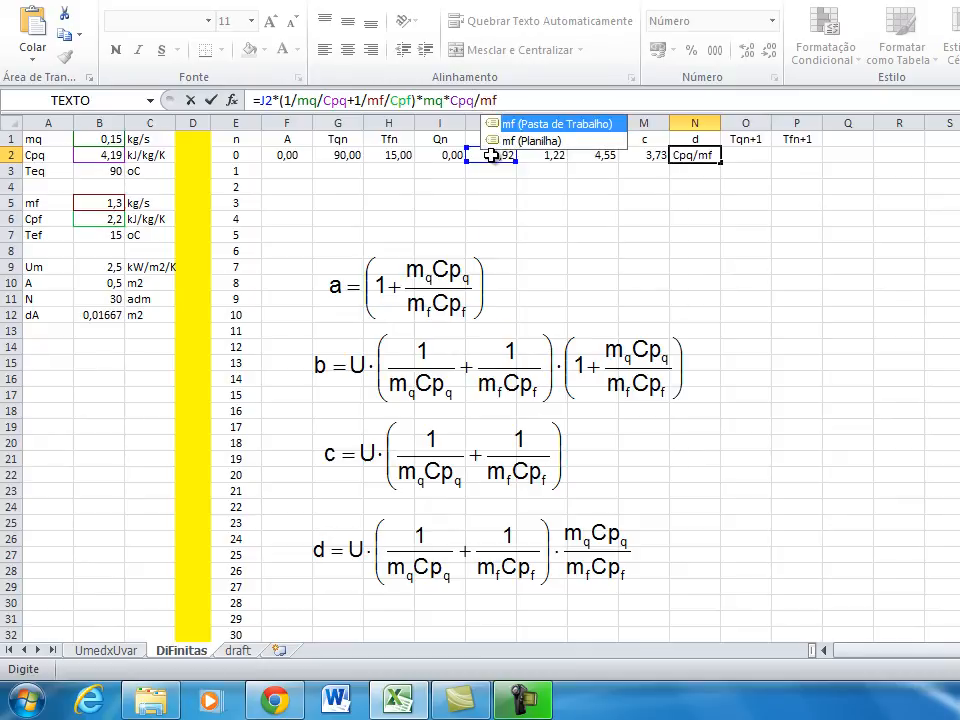
text(Cpf)
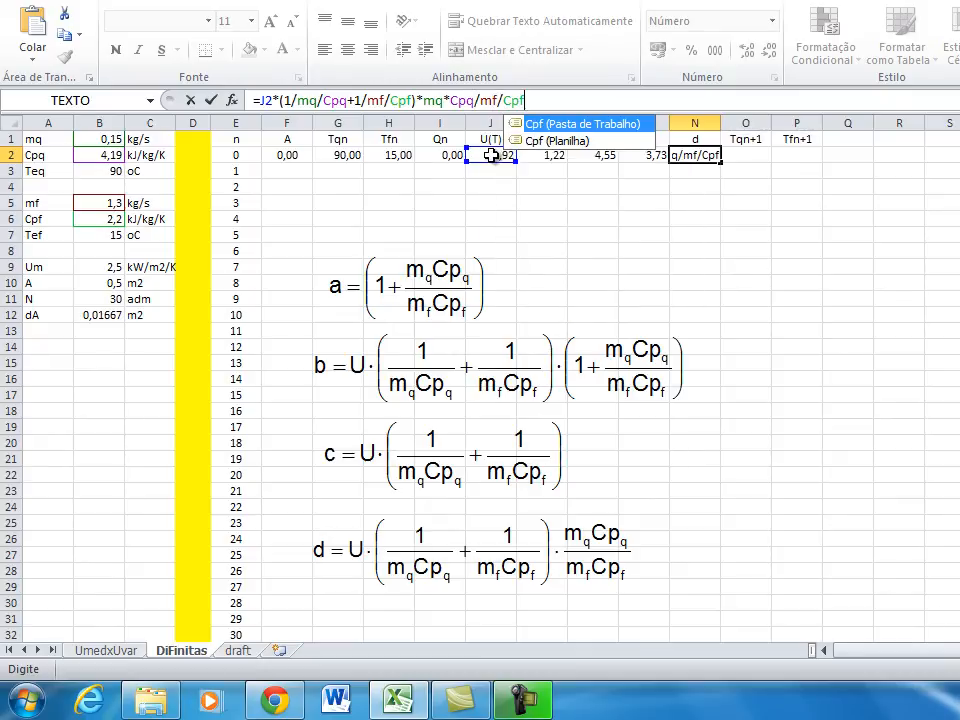
key(Return)
Check the formulas for c in M2 and d in N2 against their equation objects
key(Up)
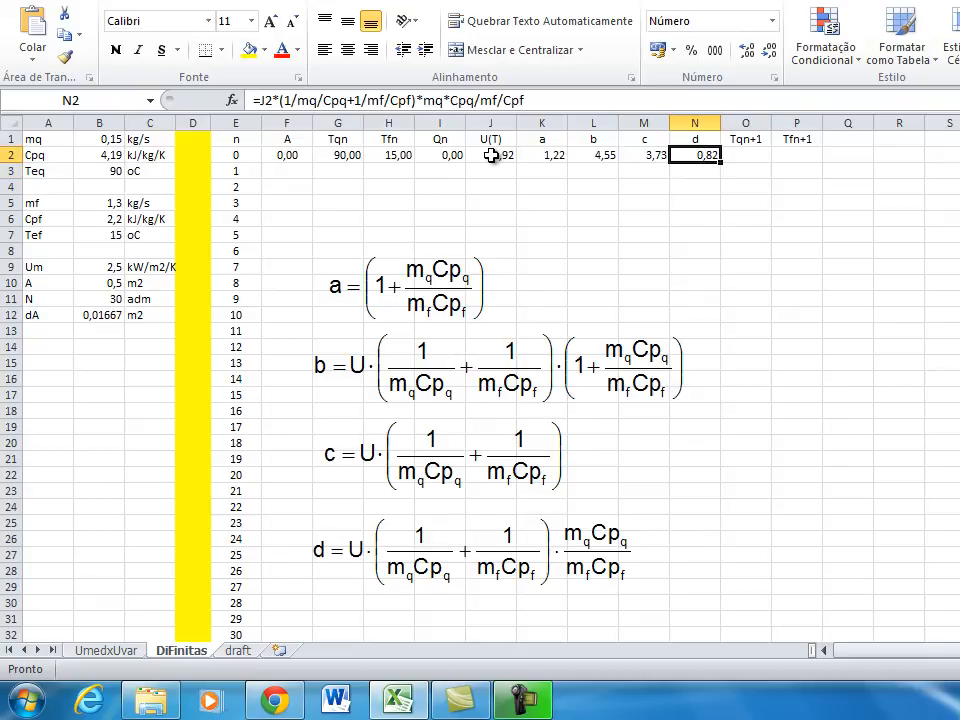
key(Left)
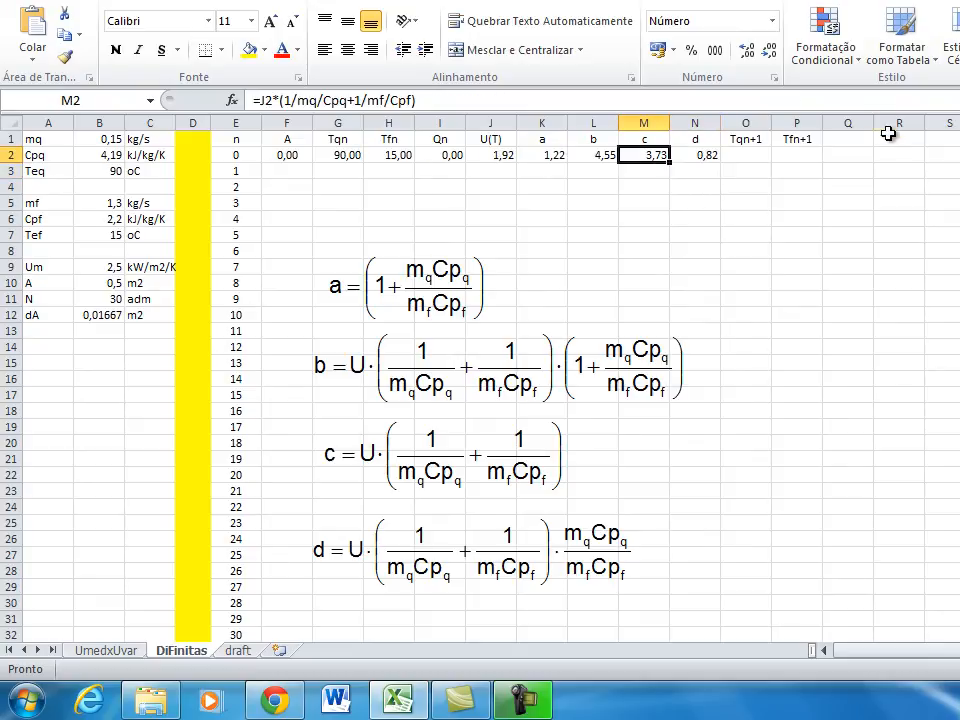
click(695, 94)
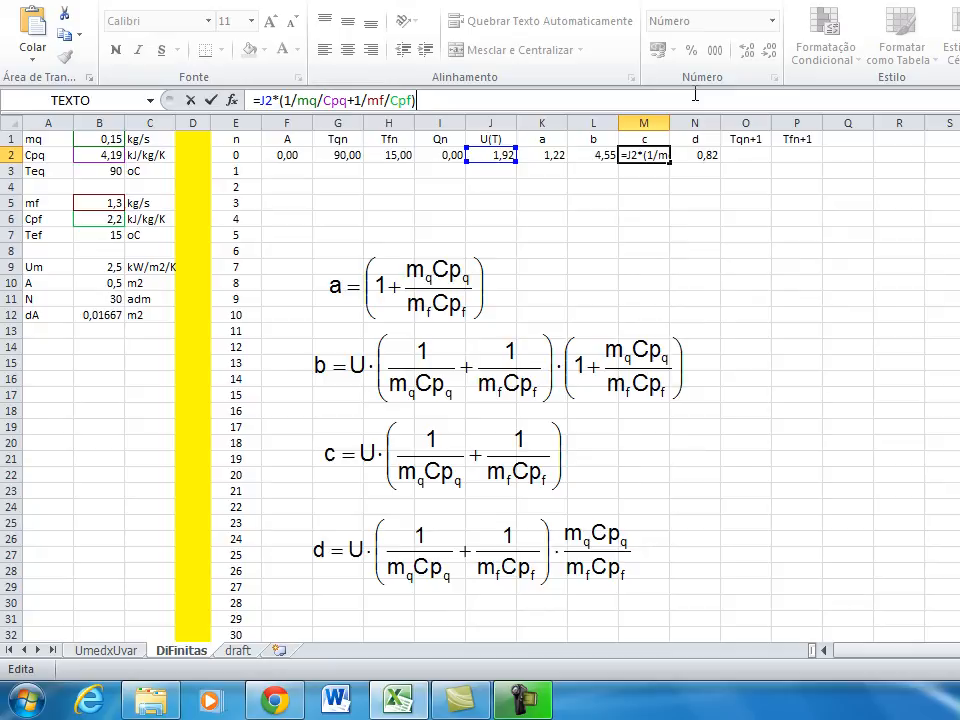
key(Tab)
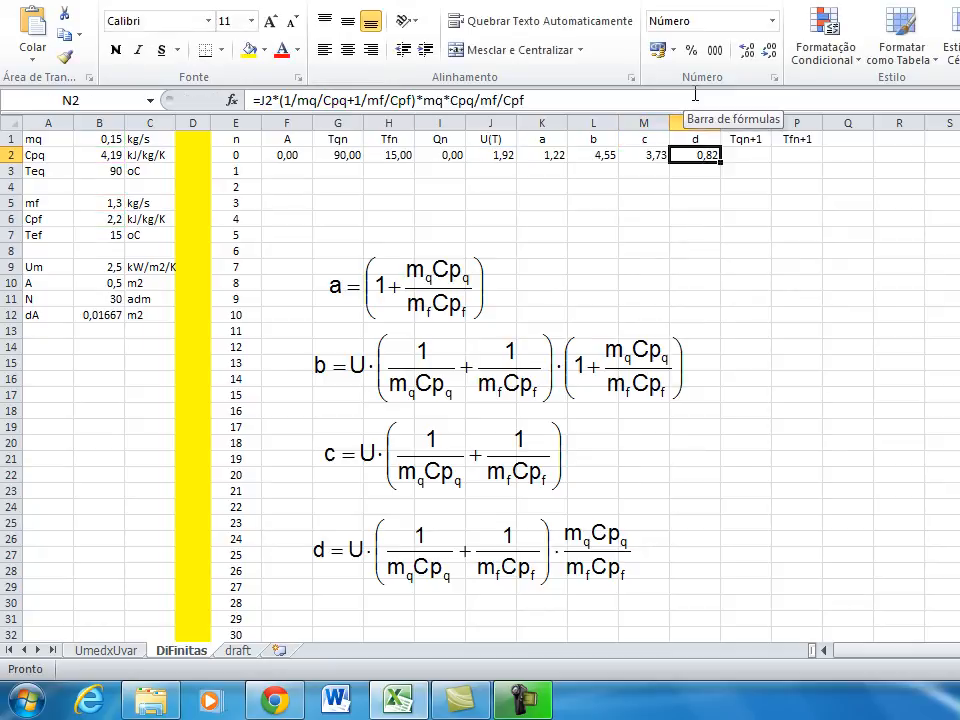
click(695, 94)
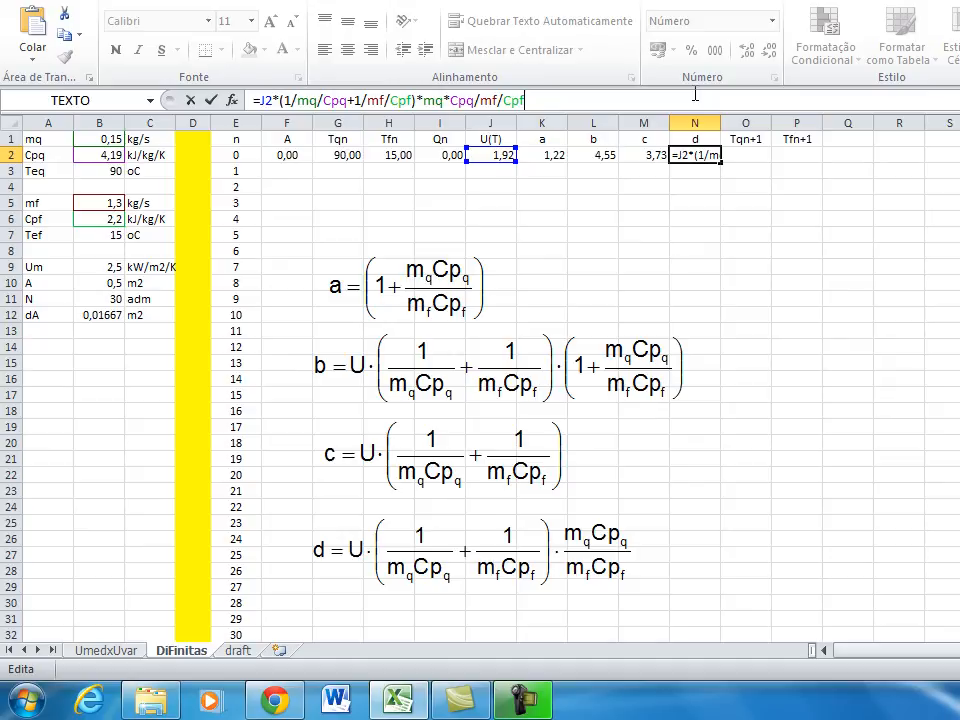
key(Tab)
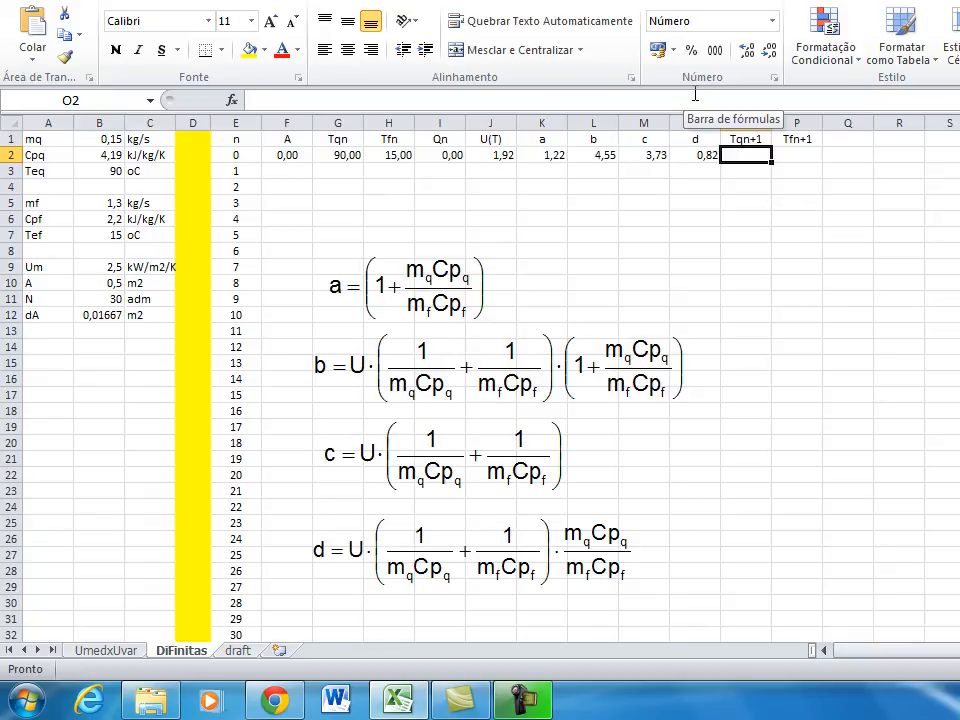
Delete the four equation objects for a, b, c and d together from the sheet
click(448, 292)
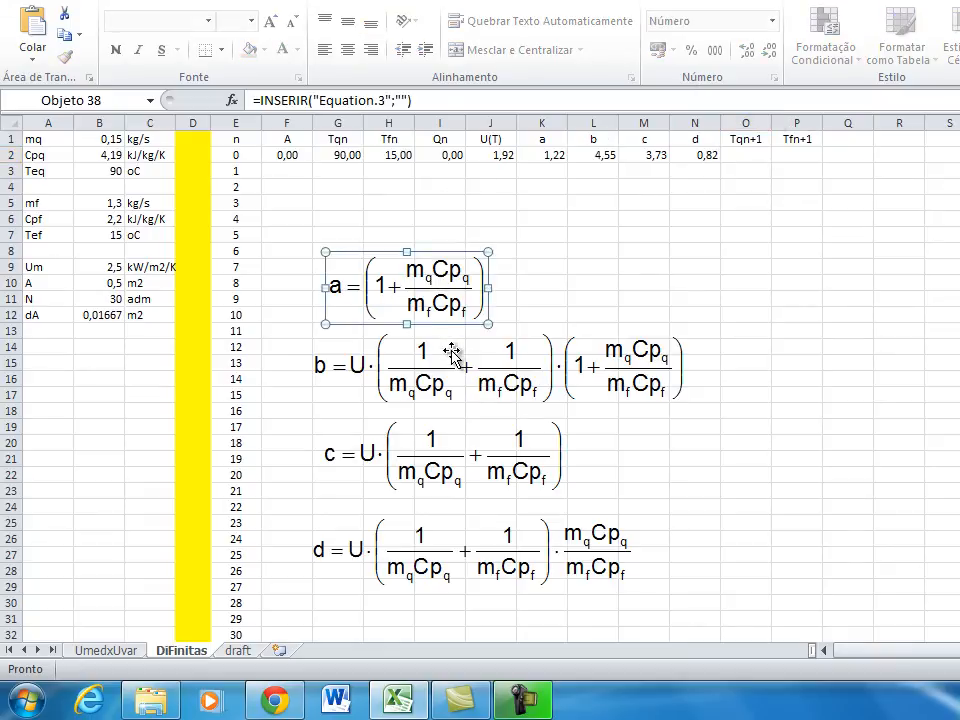
shift+click(452, 354)
shift+click(508, 453)
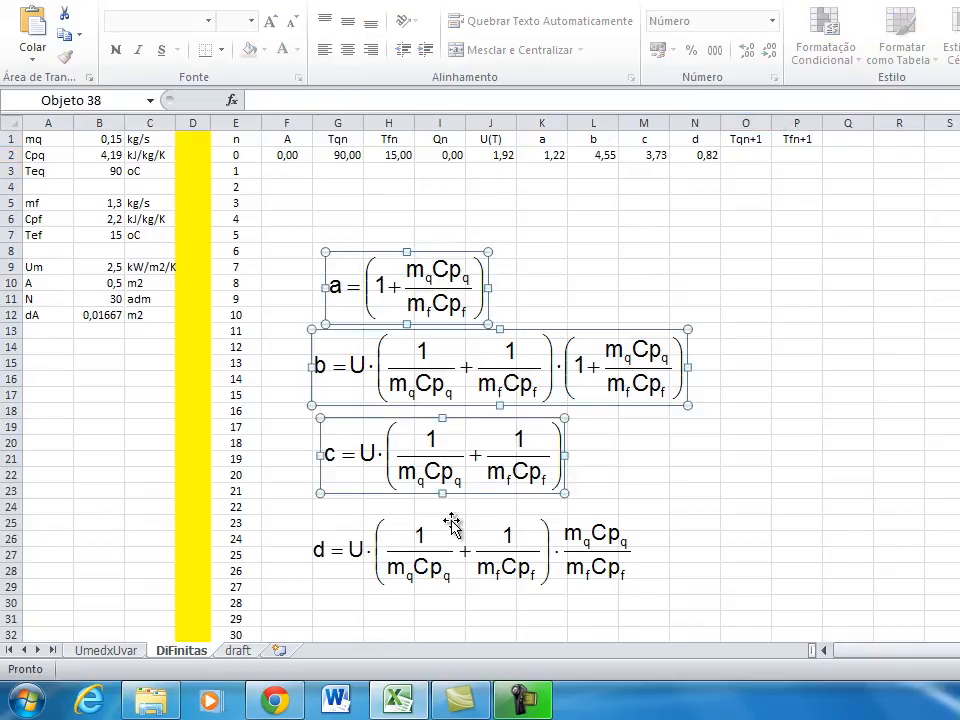
shift+click(452, 530)
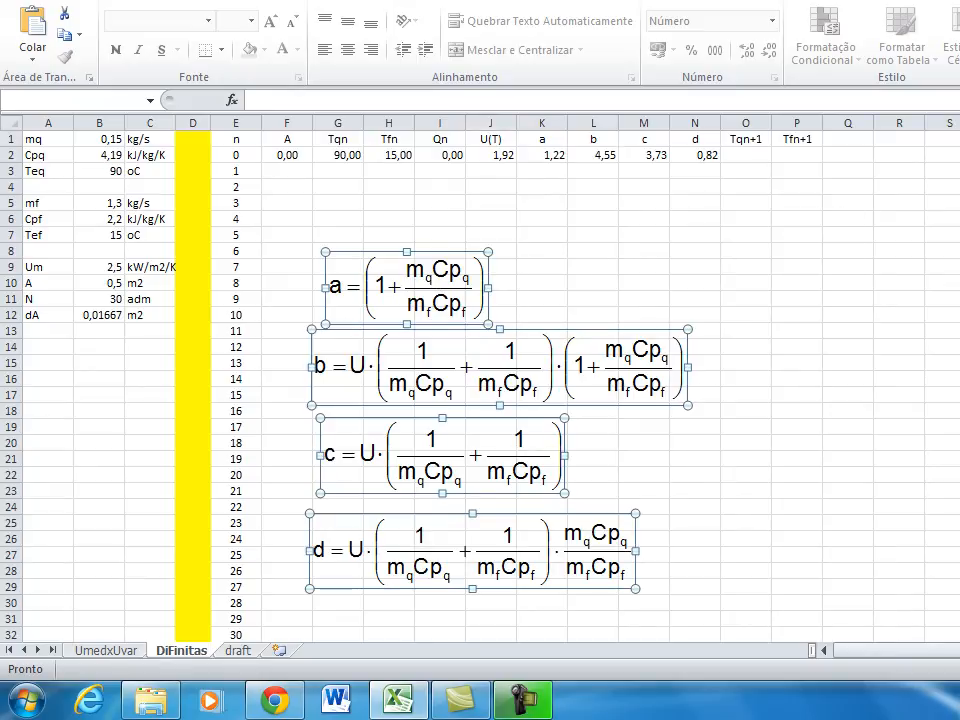
key(Delete)
Move the Tq,n+1 and Tf,n equation objects beneath the first table rows, with Tq,n+1 above Tf,n
drag(959, 342, 329, 274)
click(440, 443)
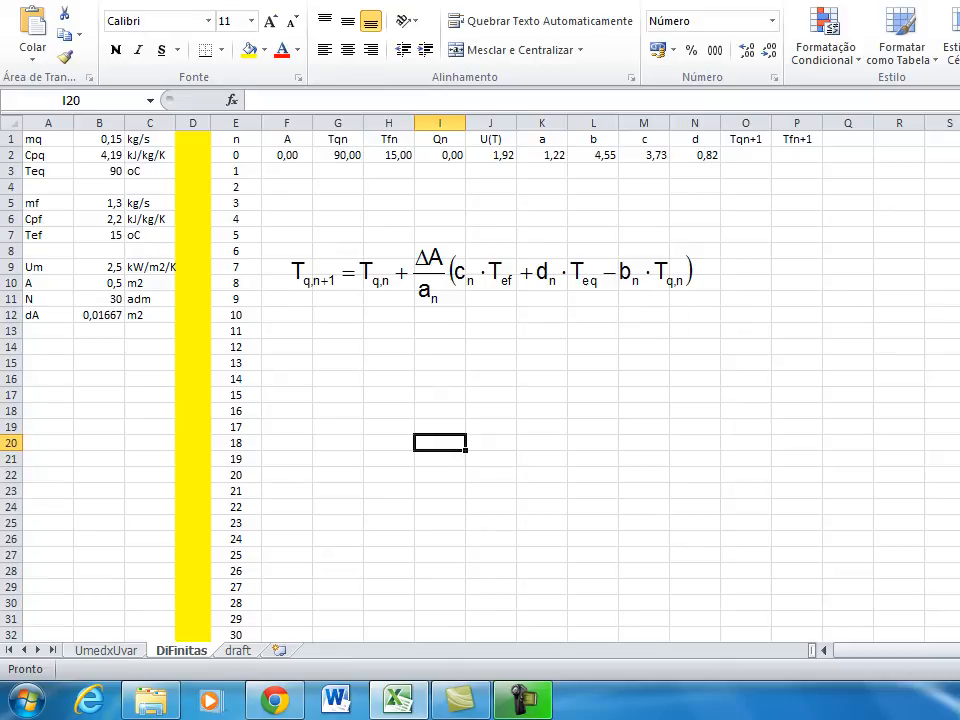
drag(959, 470, 331, 360)
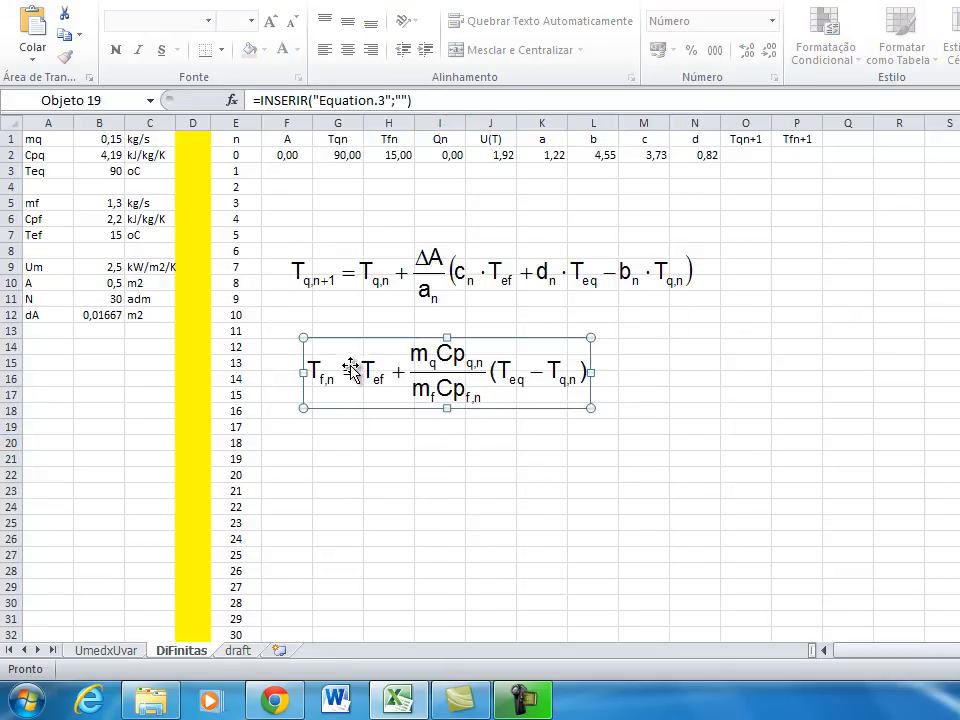
click(541, 491)
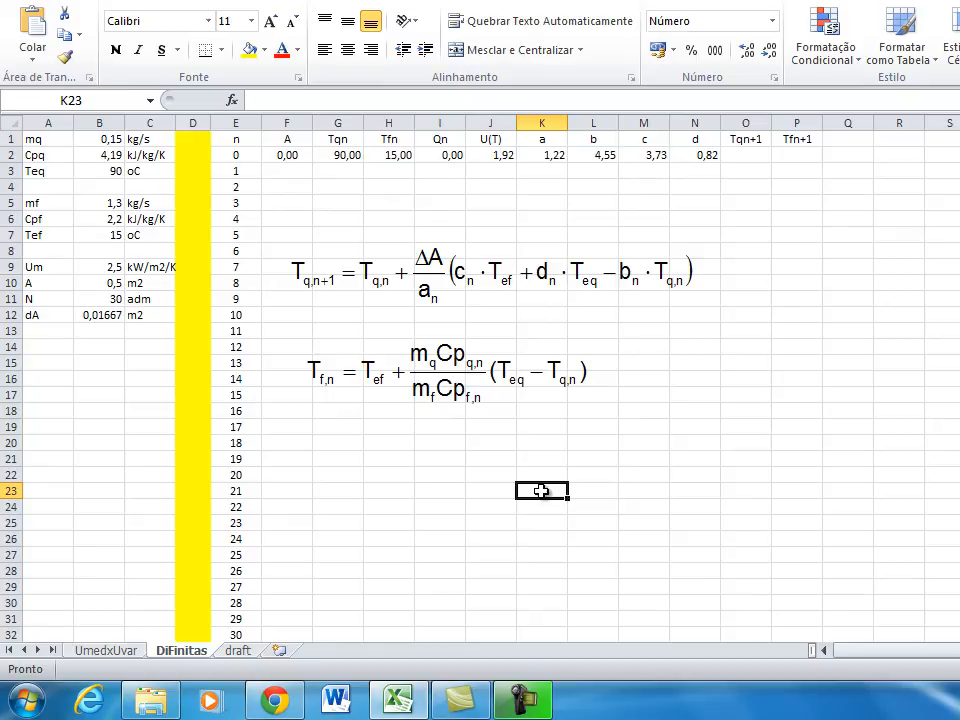
Calculate Tqn+1 for n = 0 in O2 with the formula =G2+dA/K2*(M2*Tef+N2*Teq-L2*G2)
click(750, 155)
text(=)
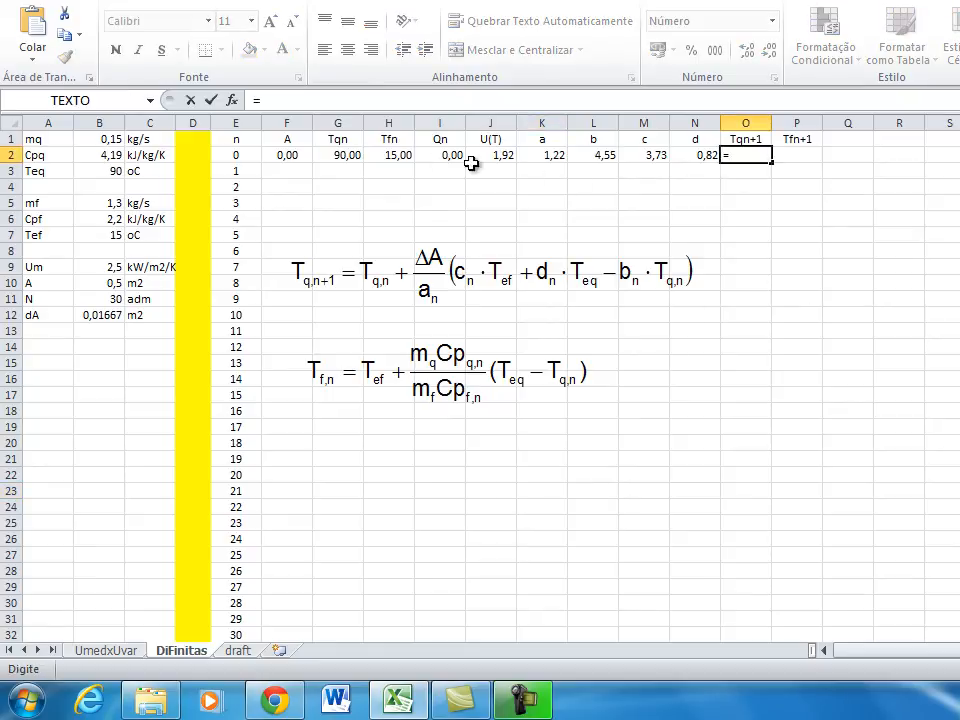
click(356, 155)
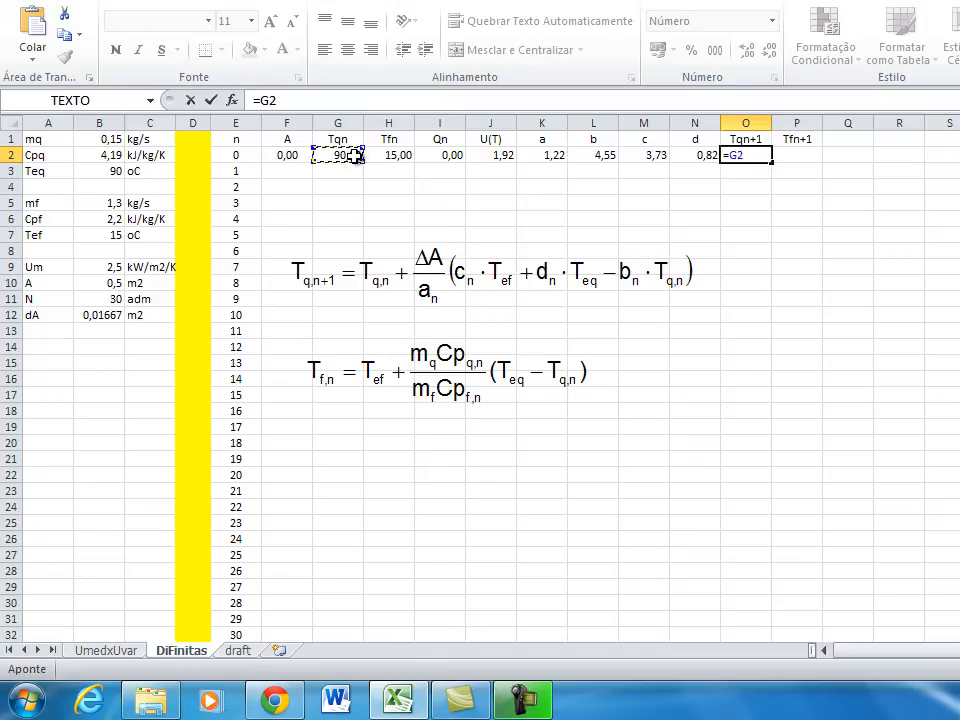
text(+dA)
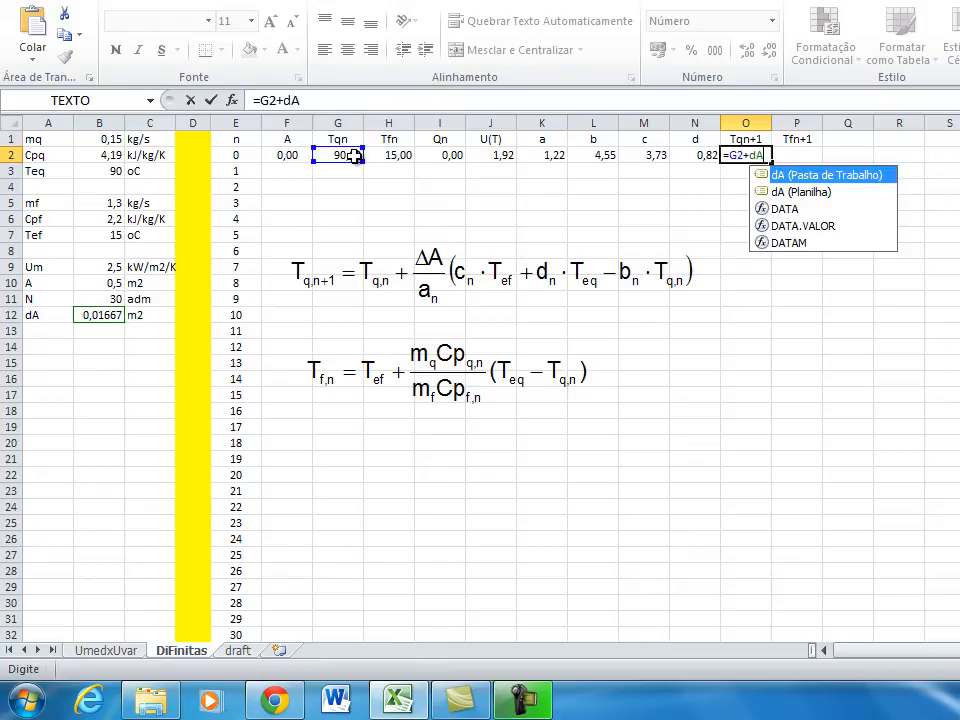
text(/)
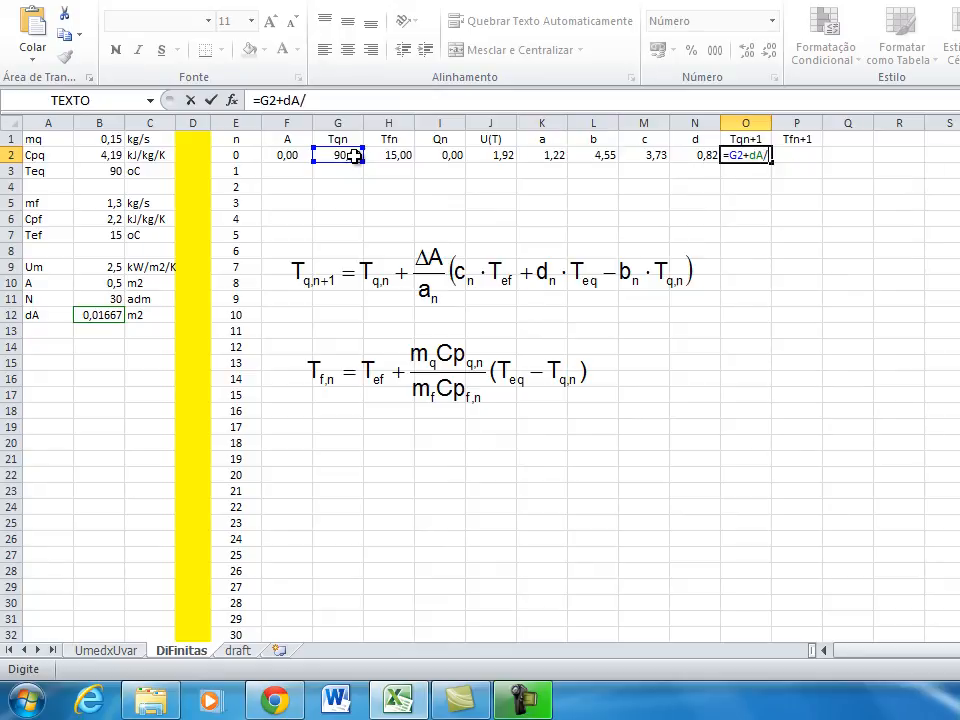
click(554, 156)
text(*()
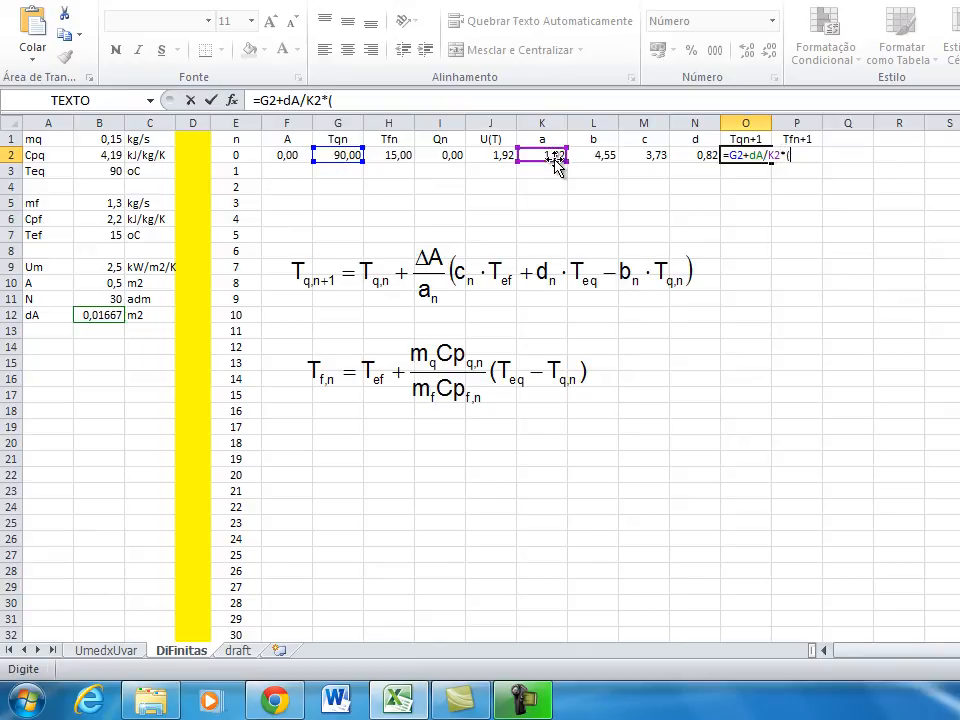
click(651, 156)
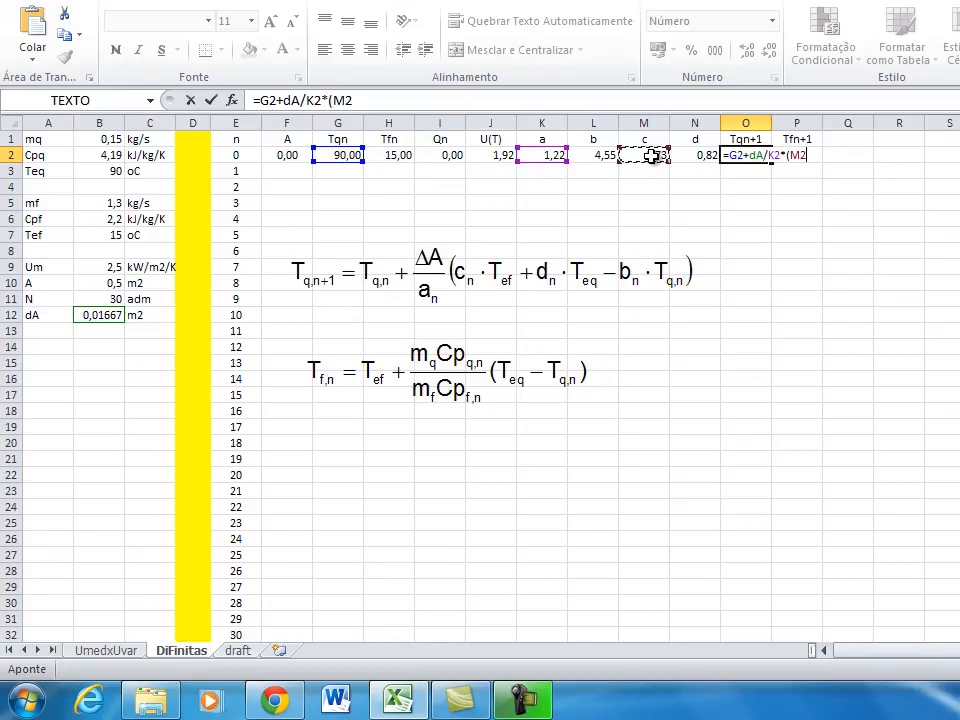
text(*T)
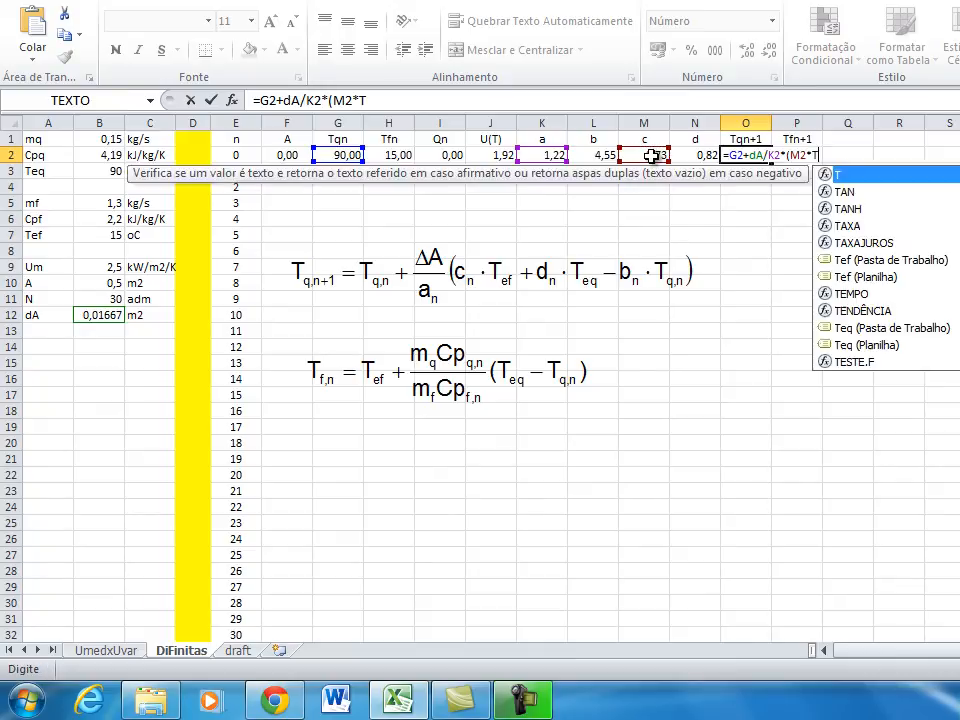
text(ef+)
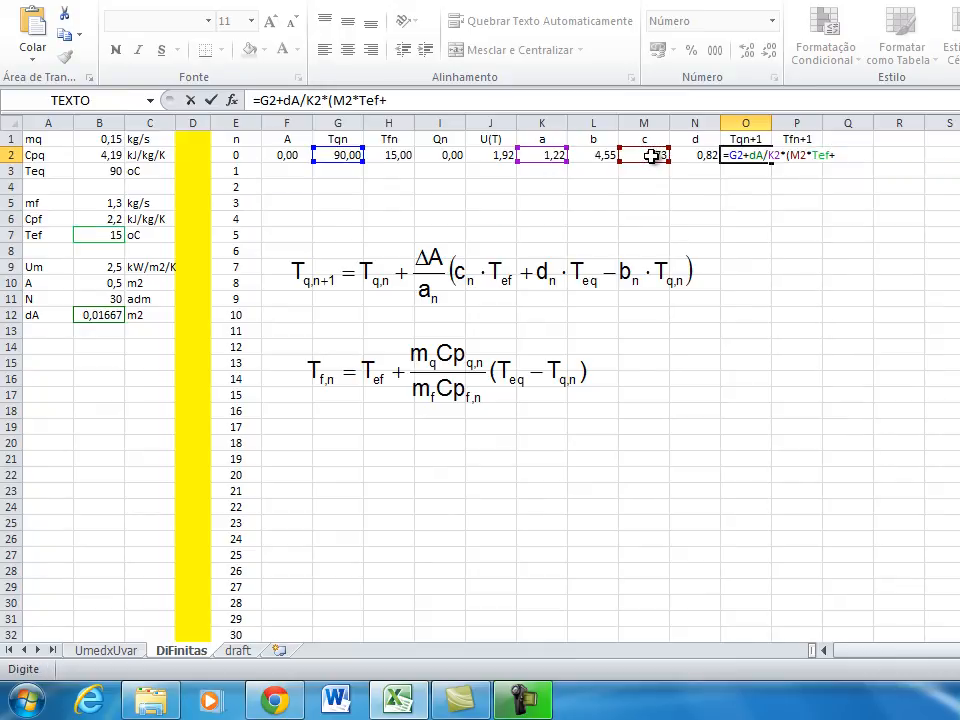
click(697, 157)
text(*)
text(Te)
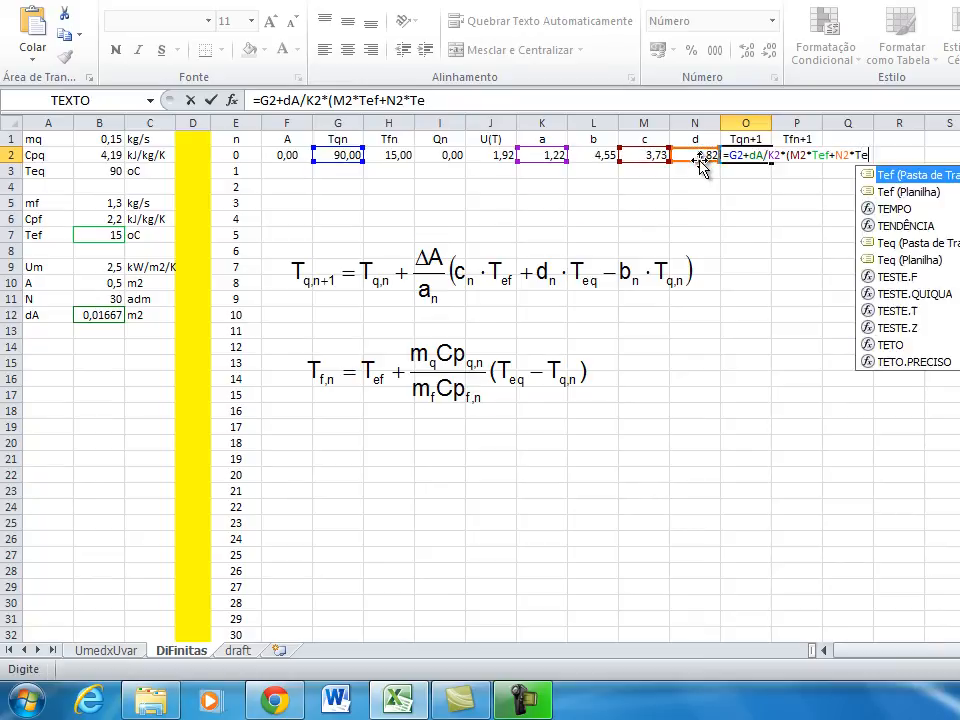
text(q-)
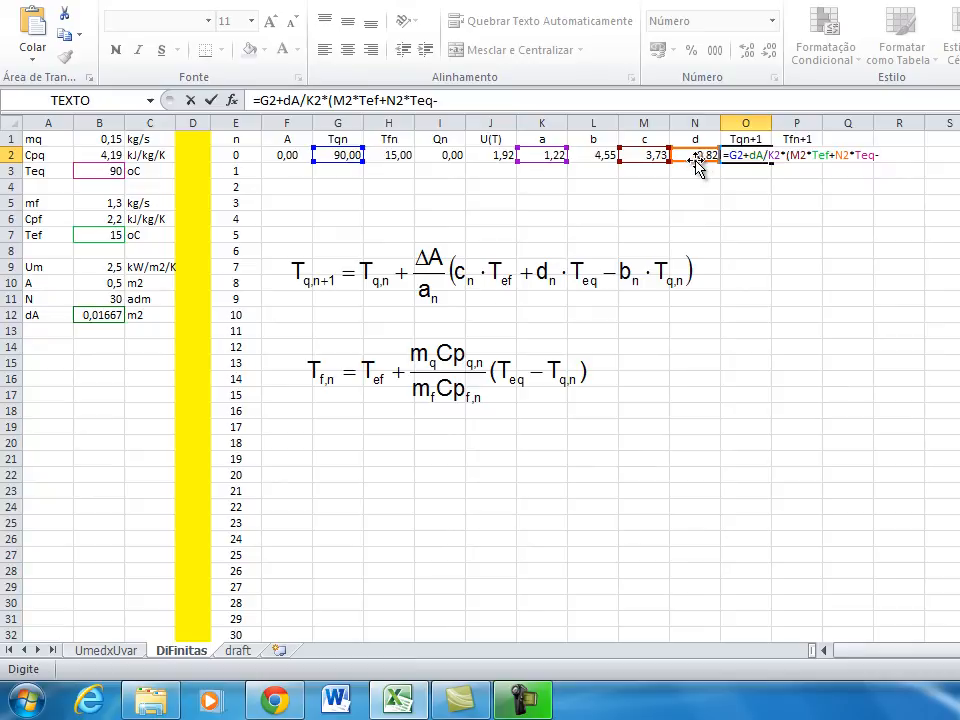
click(590, 157)
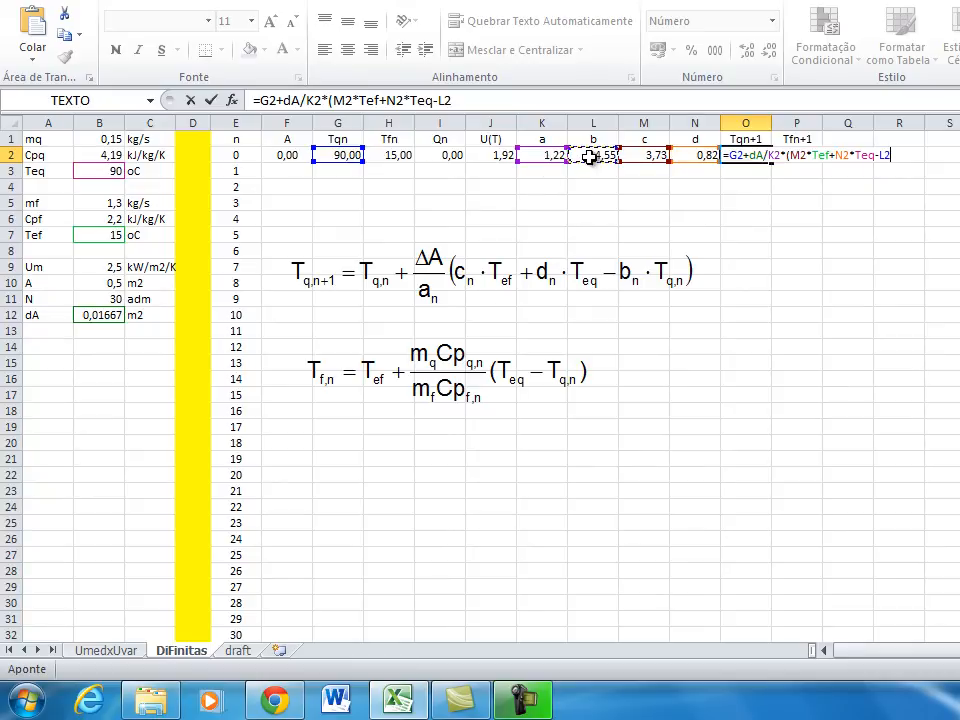
text(*)
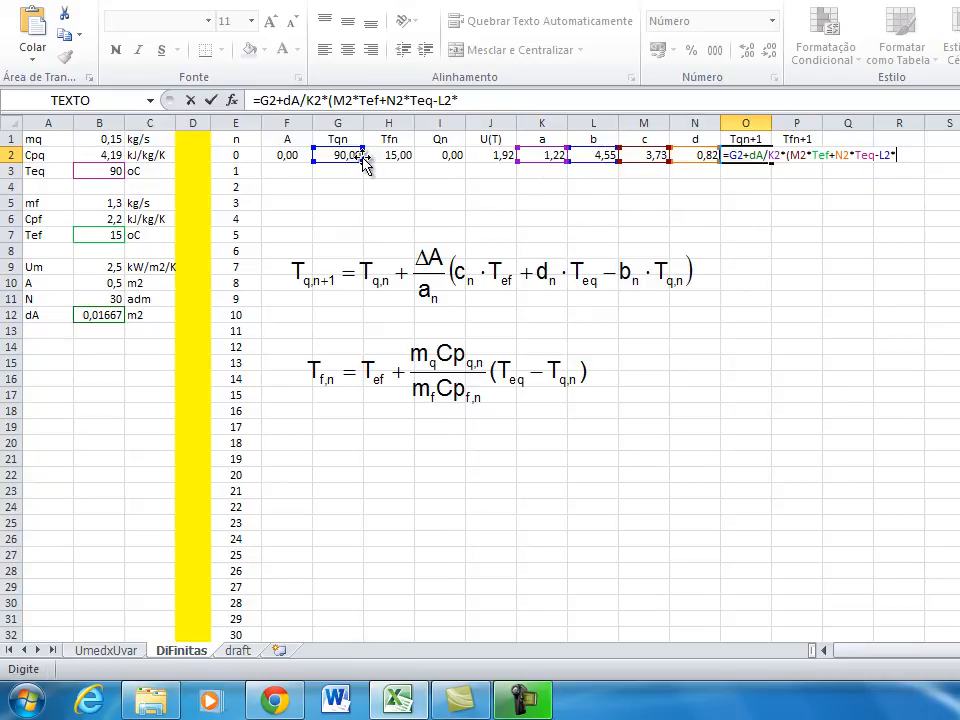
click(345, 155)
text())
key(Return)
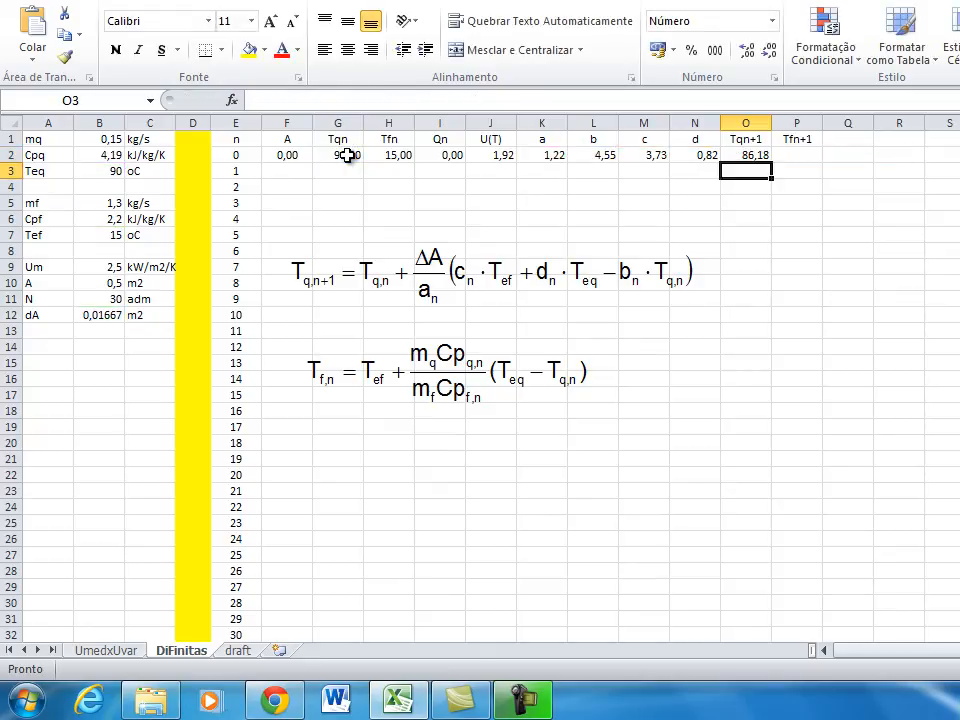
Calculate Tfn+1 for n = 0 in P2 by reusing the H2 formula with O2 in place of G2: =Tef+mq*Cpq/mf/Cpf*(Teq-O2)
key(Up)
key(Right)
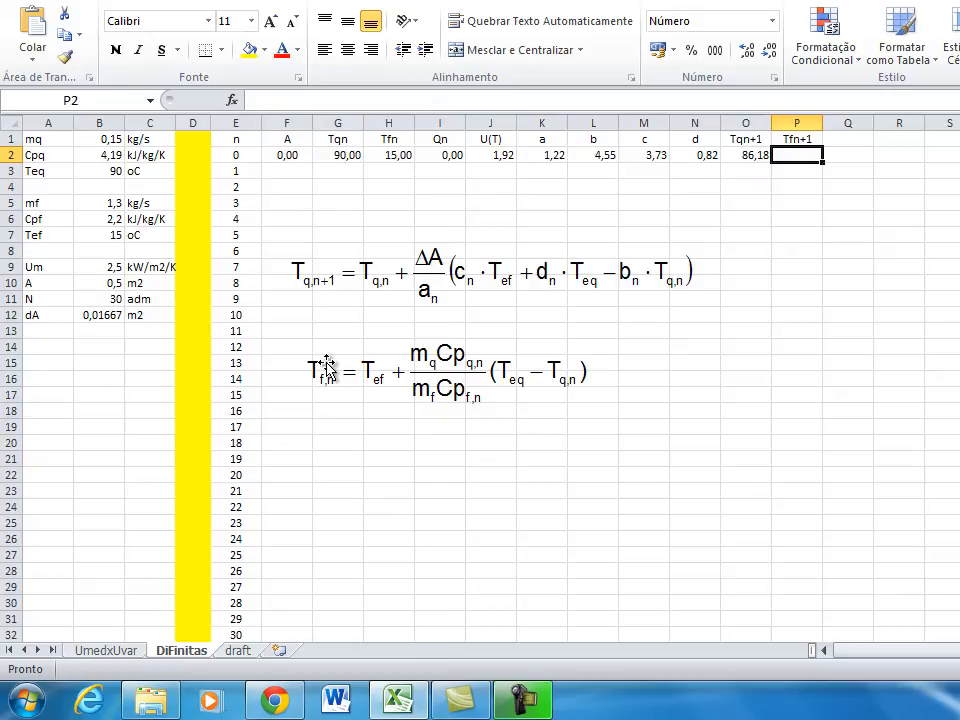
click(395, 155)
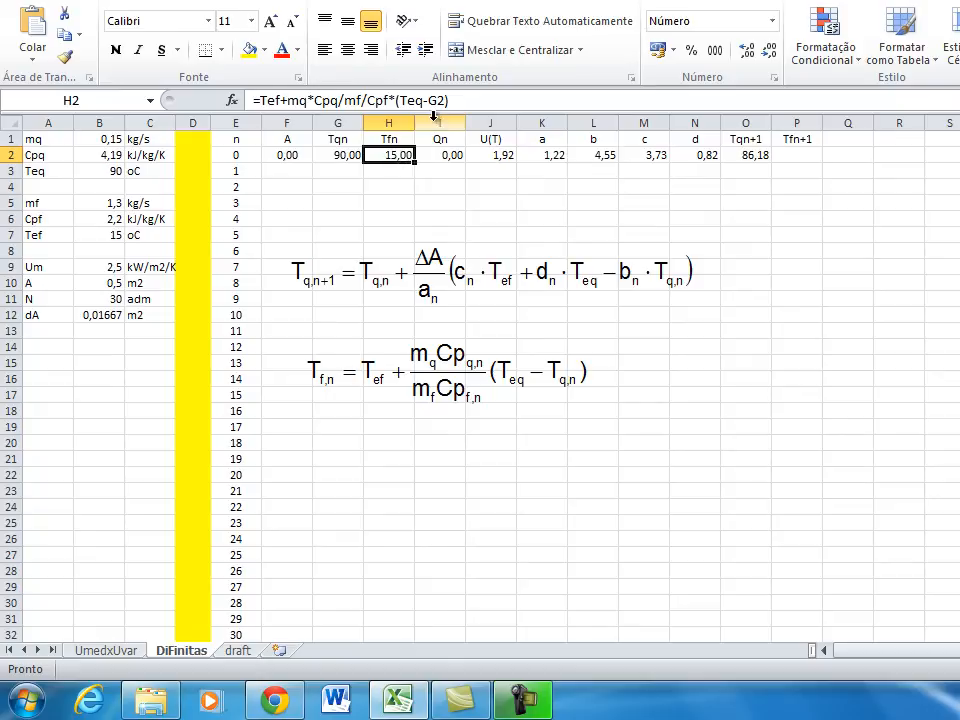
drag(469, 100, 245, 97)
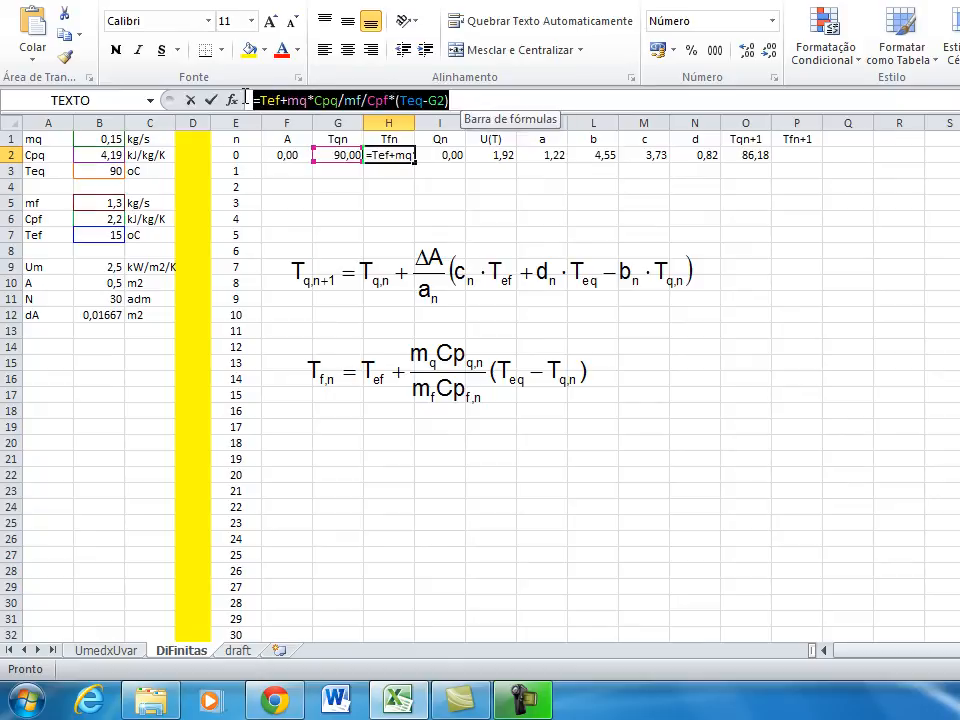
key(Escape)
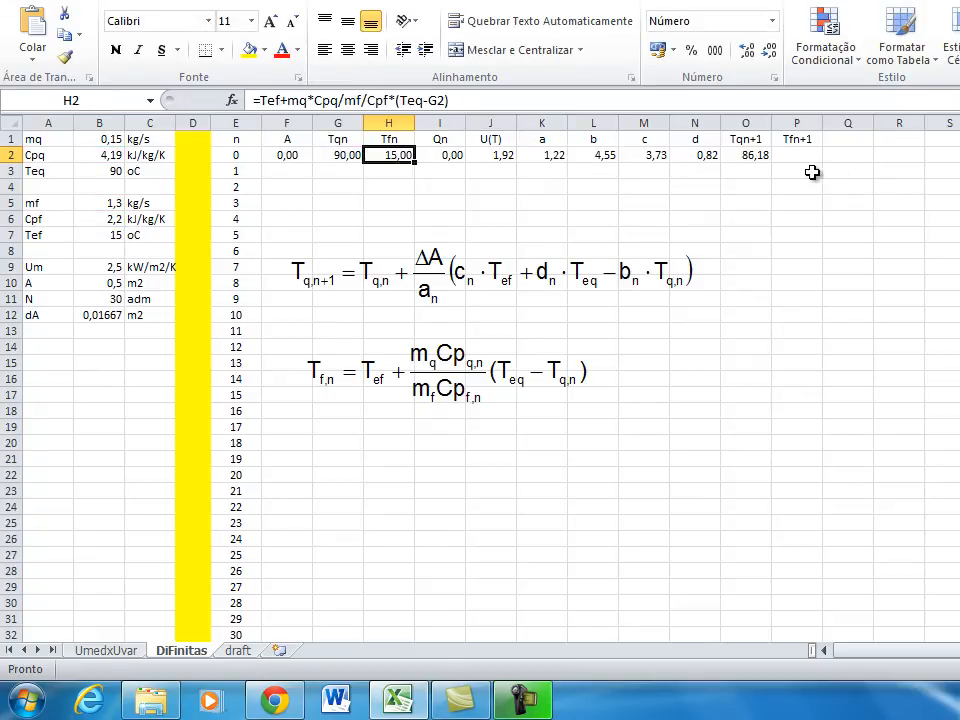
click(806, 154)
click(838, 102)
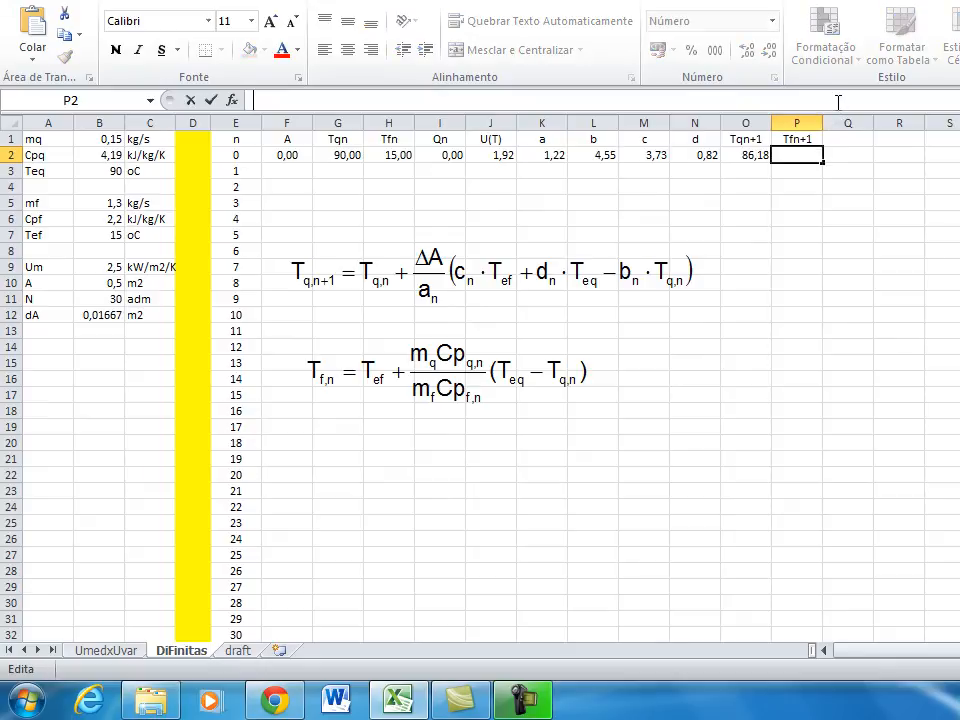
key(ctrl+v)
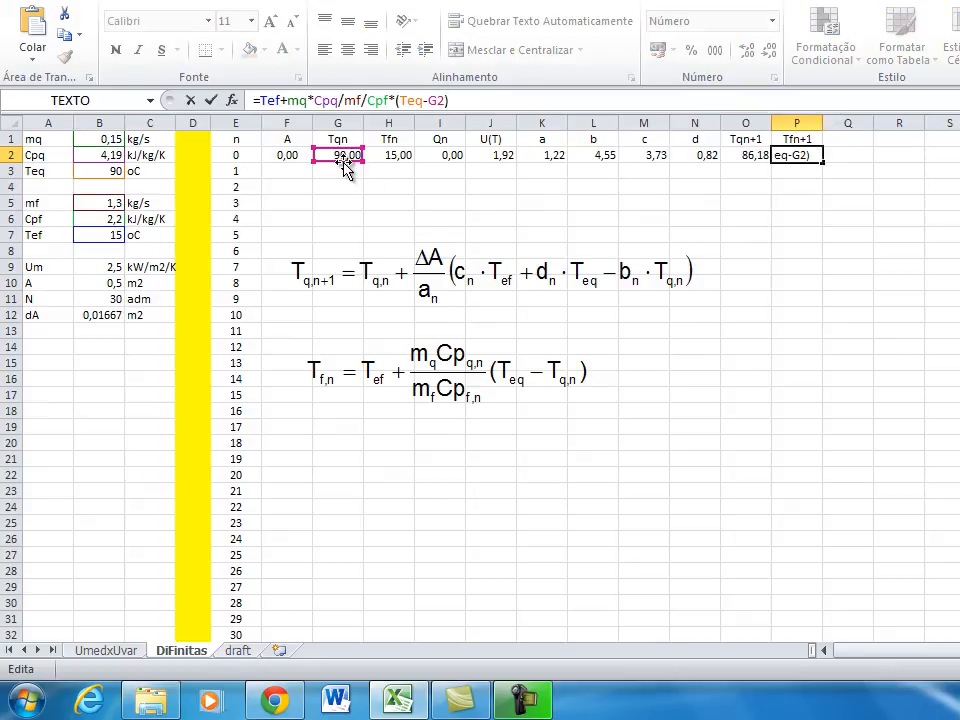
drag(343, 165, 745, 162)
key(Return)
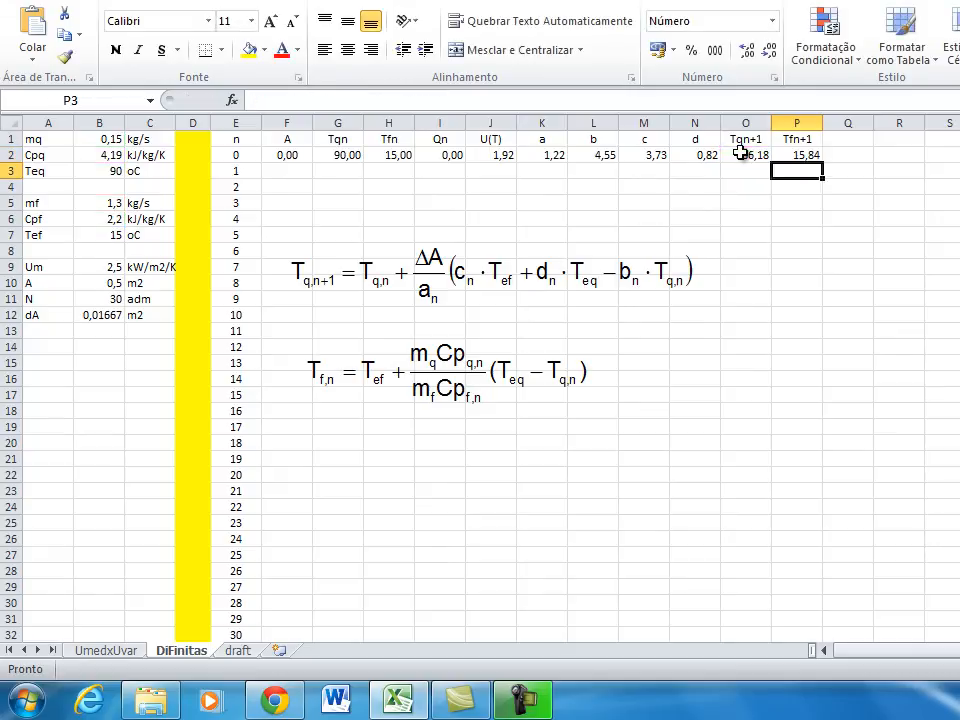
Move the Tq,n+1 and Tf,n equation objects out of the table area, beyond its last columns
click(818, 283)
click(580, 276)
drag(580, 276, 959, 235)
drag(466, 377, 959, 352)
click(746, 394)
drag(904, 651, 851, 647)
click(639, 382)
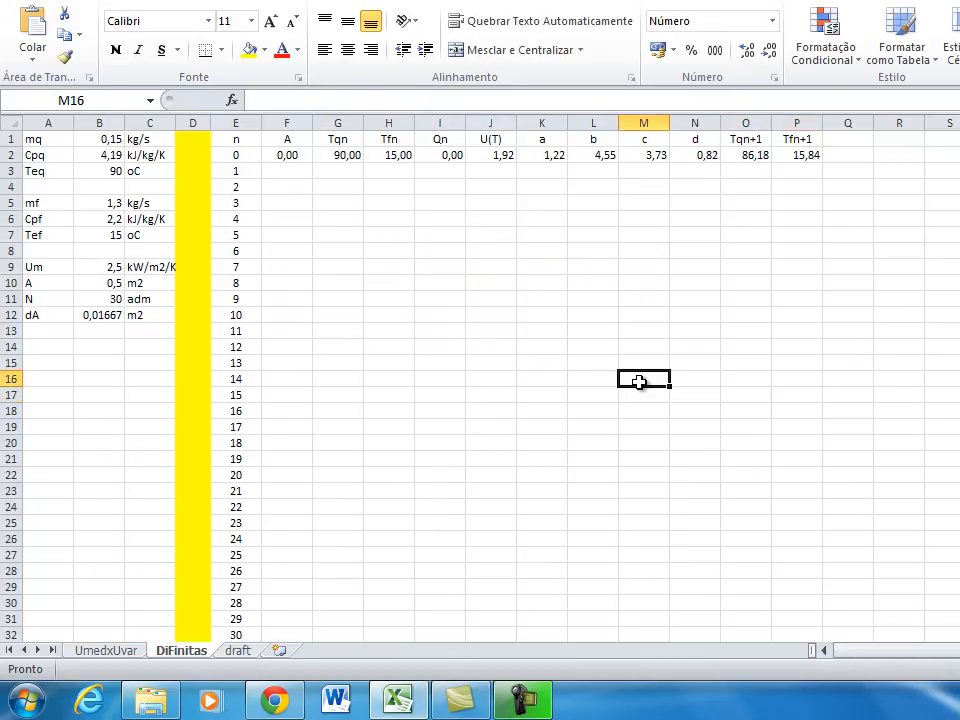
drag(761, 155, 798, 155)
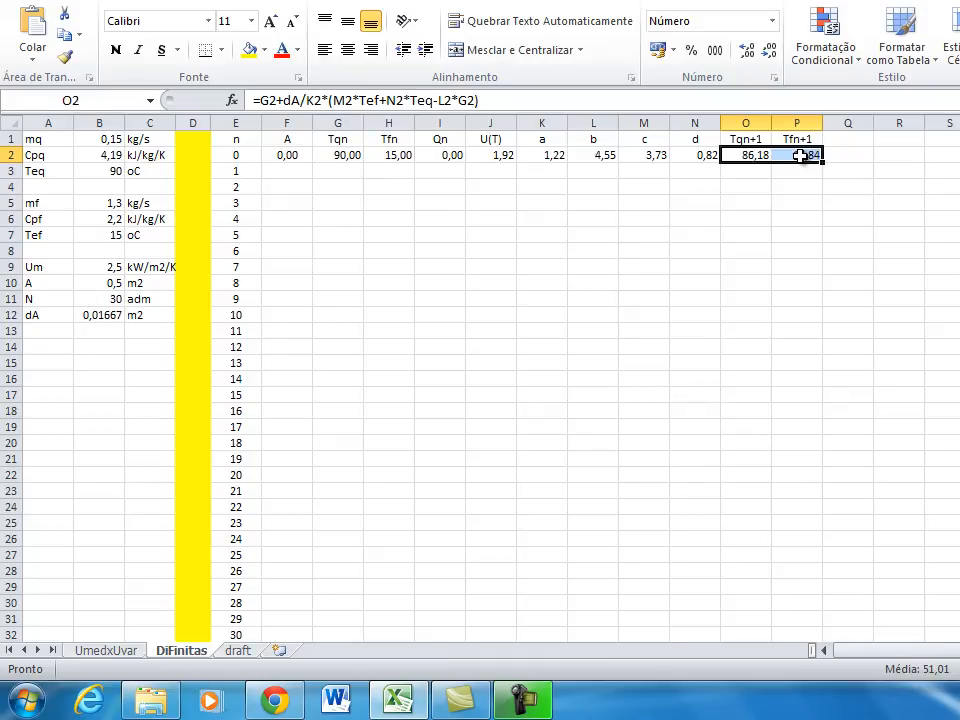
click(288, 169)
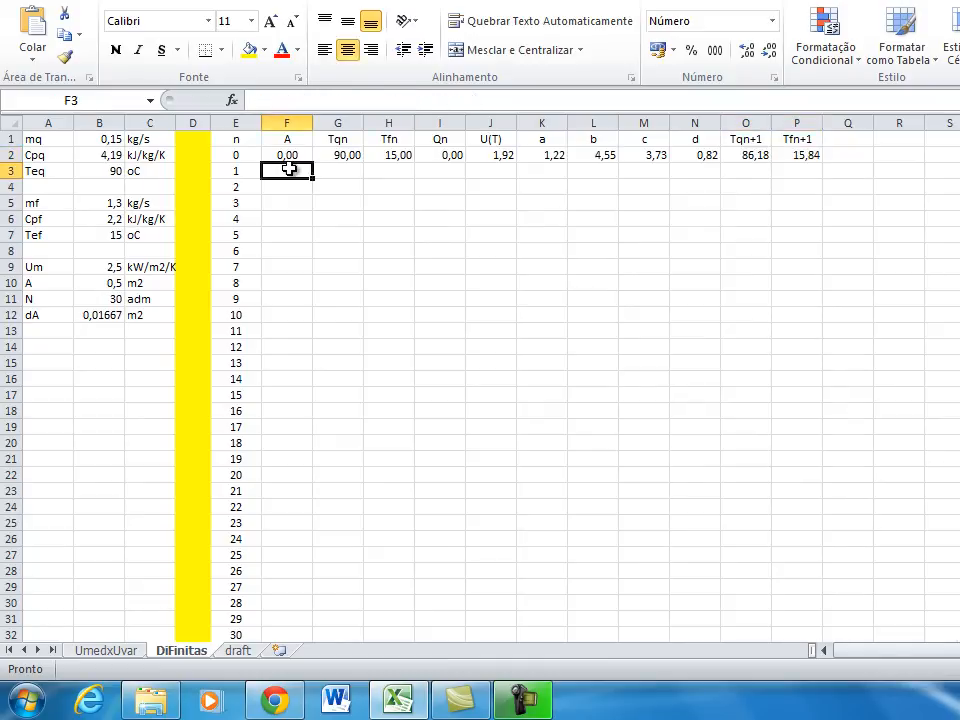
text(=)
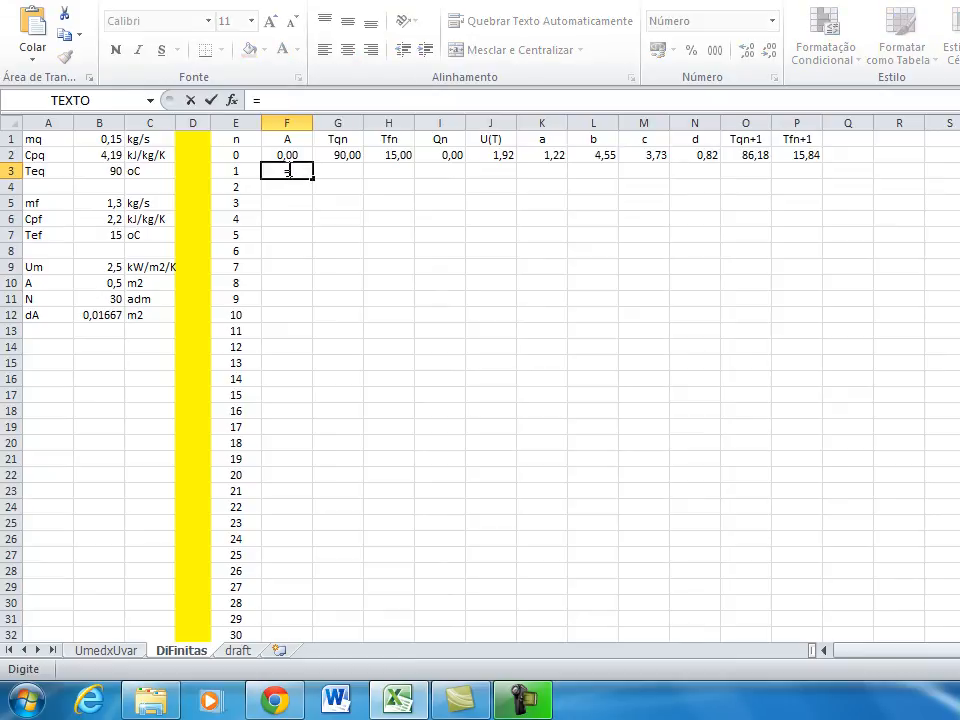
key(Escape)
Link the n = 1 temperatures to the preceding row's results, with =O2 for Tqn in G3 and =P2 for Tfn in H3
click(332, 171)
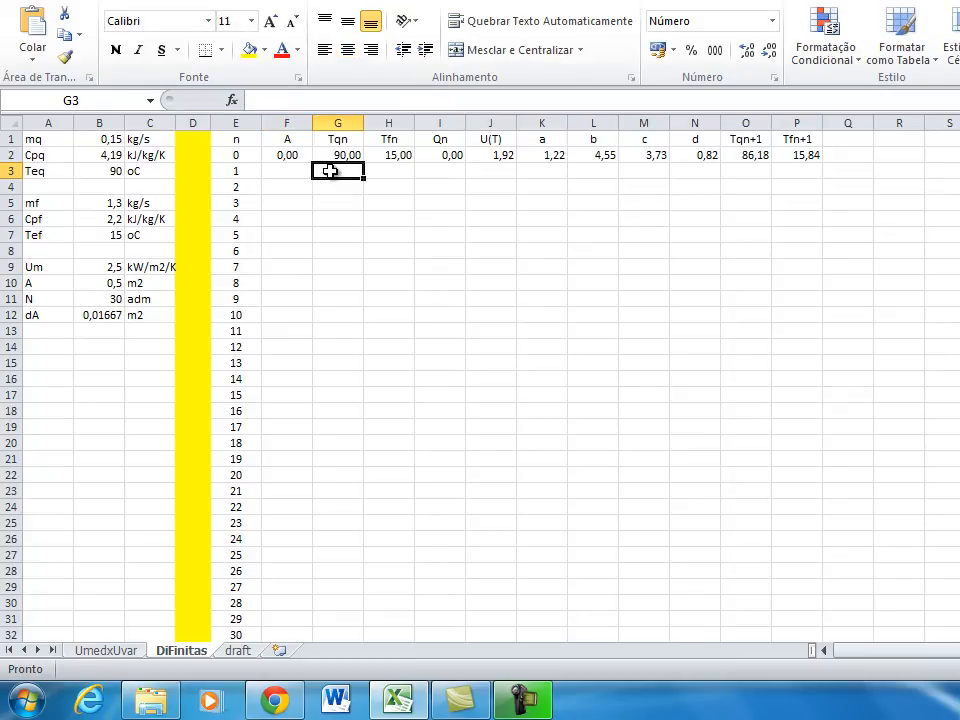
text(=)
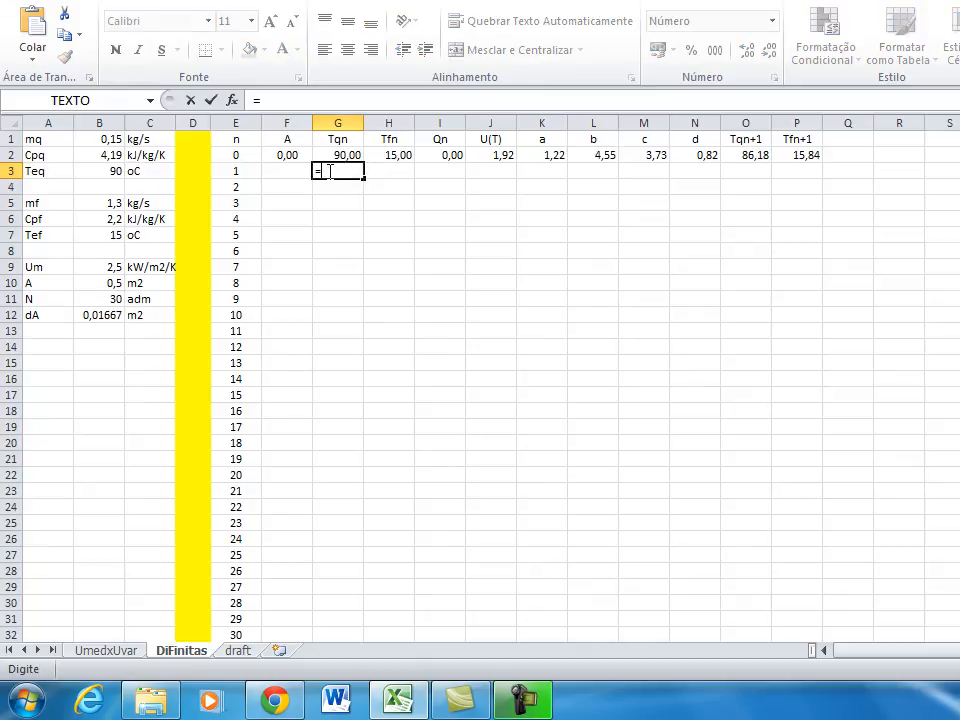
click(750, 154)
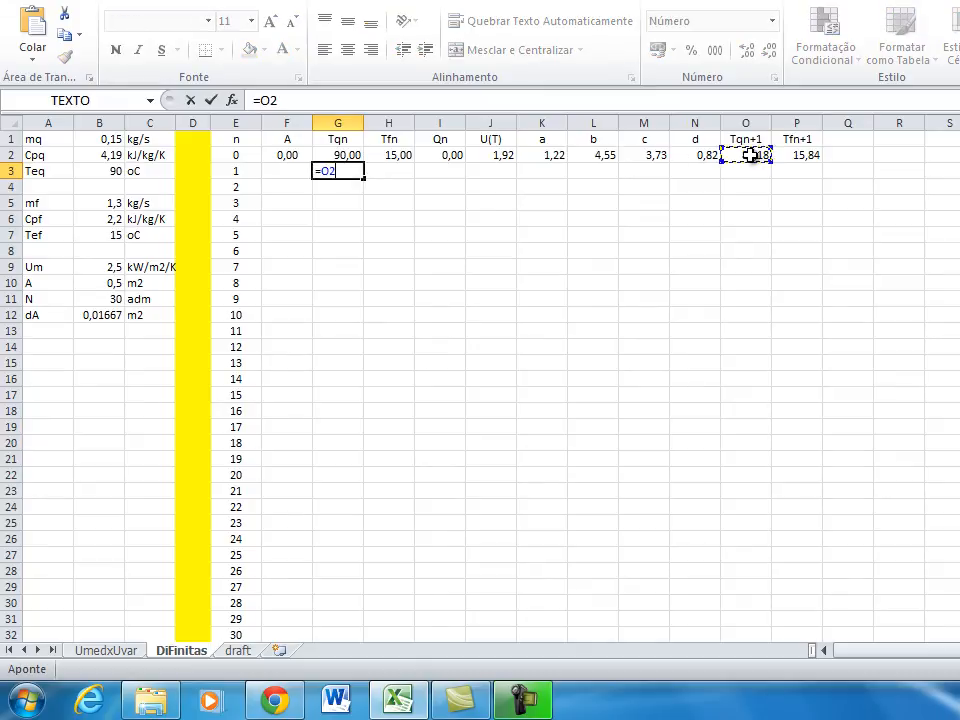
key(Tab)
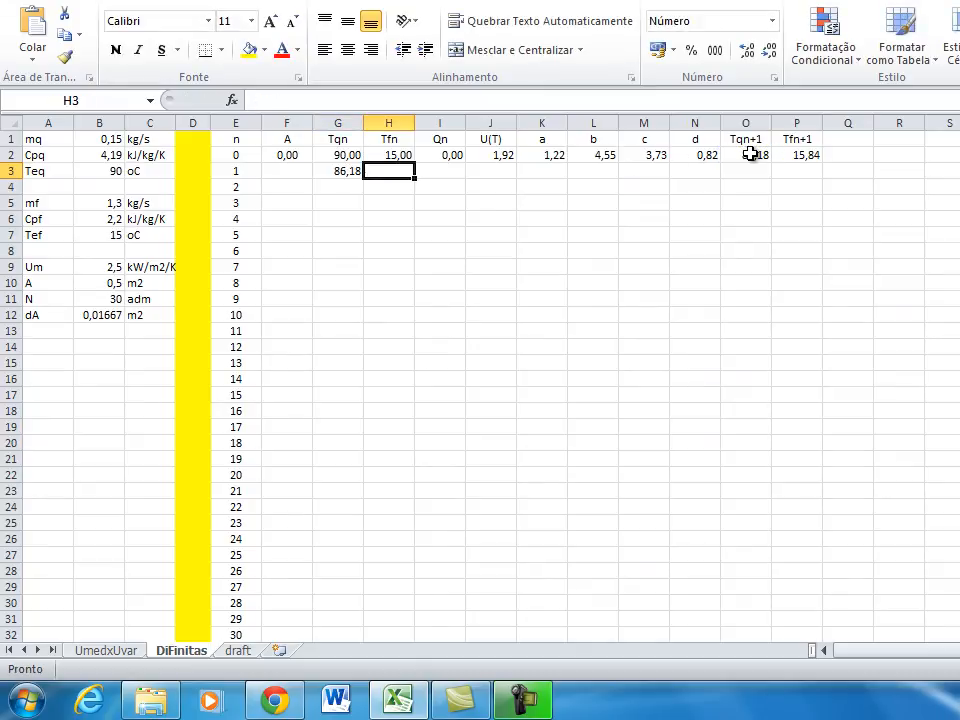
text(=)
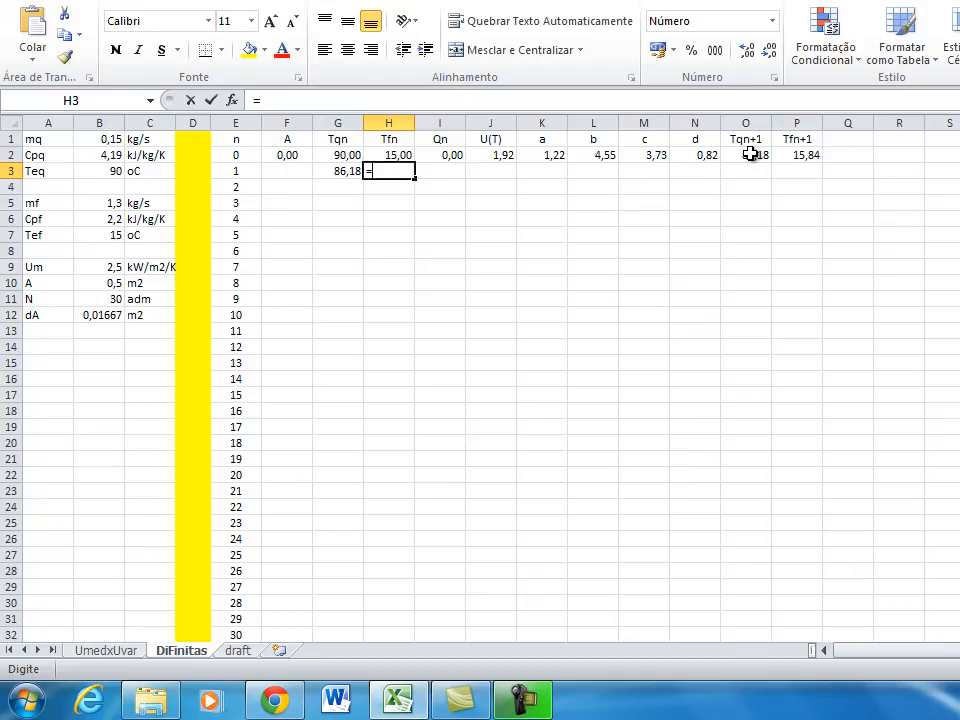
click(801, 155)
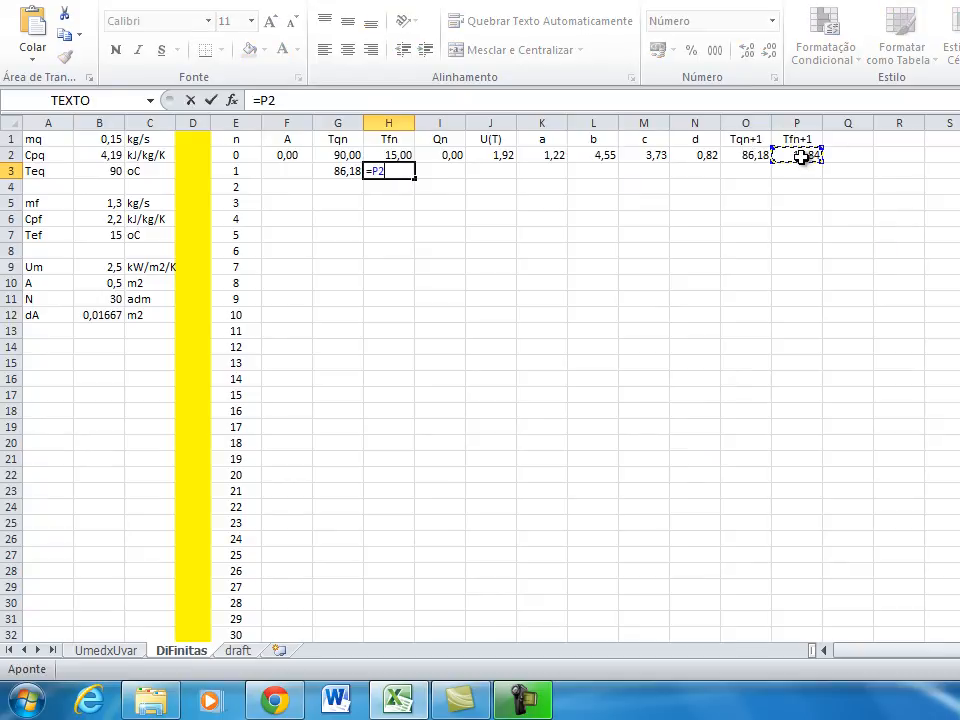
key(Return)
Copy the area formula =E2*dA from F2 into F3 for n = 1
key(Left)
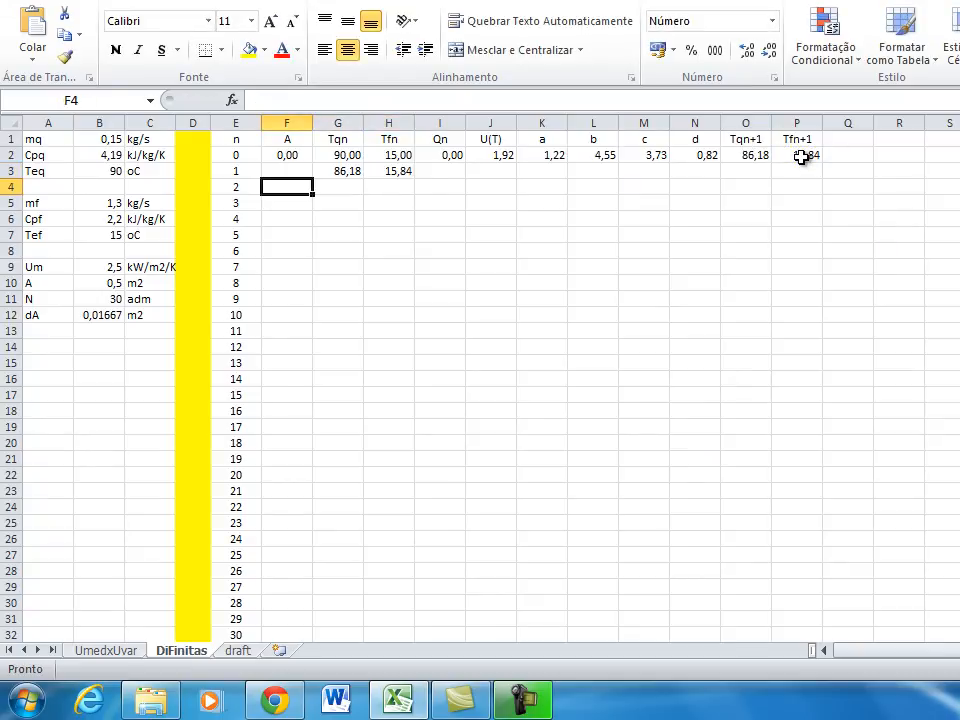
key(Up)
key(Up)
key(ctrl+c)
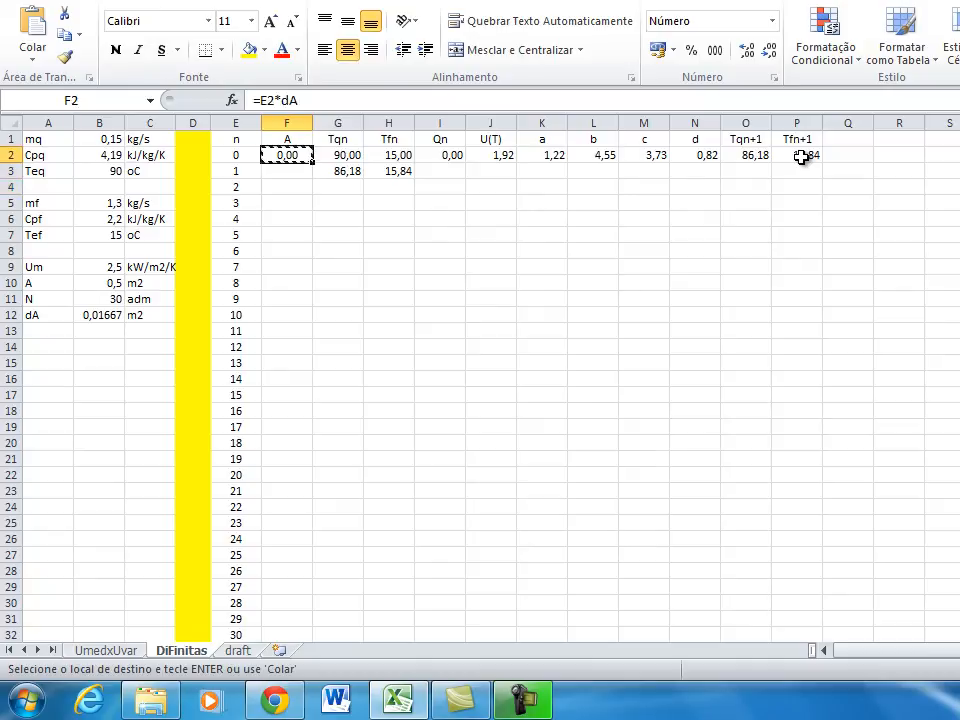
key(Down)
key(ctrl+v)
Copy the formulas for Qn through Tfn+1 from I2:P2 into the n = 1 row, I3:P3
key(Right)
key(Right)
key(Right)
key(Up)
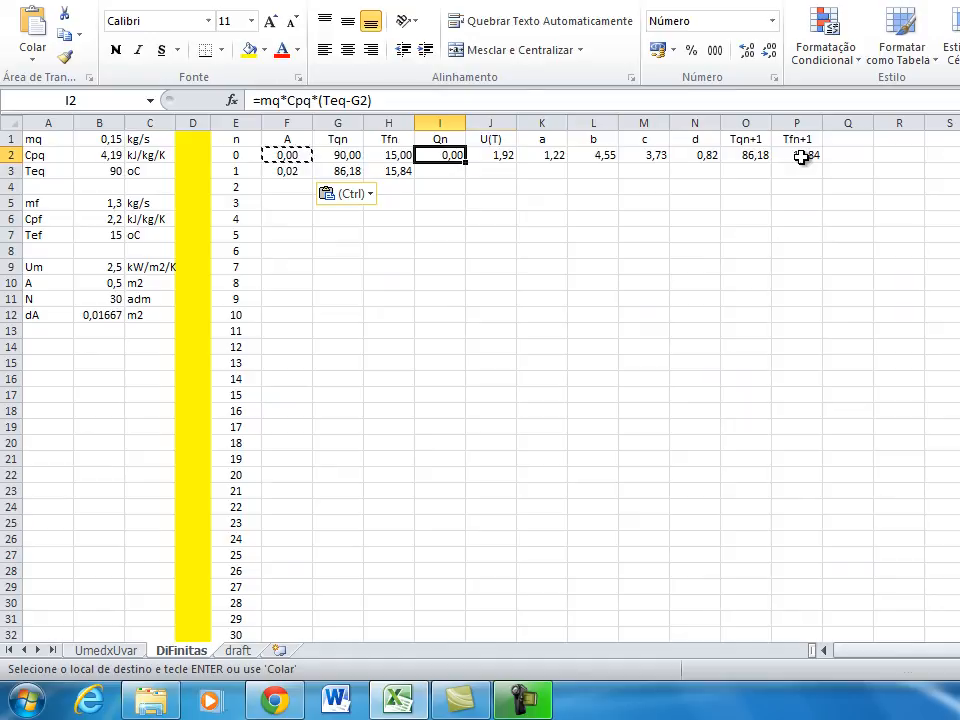
key(shift+Right)
key(shift+Right)
key(shift+Right)
key(shift+Right)
key(shift+Right)
key(shift+Right)
key(shift+Right)
key(ctrl+c)
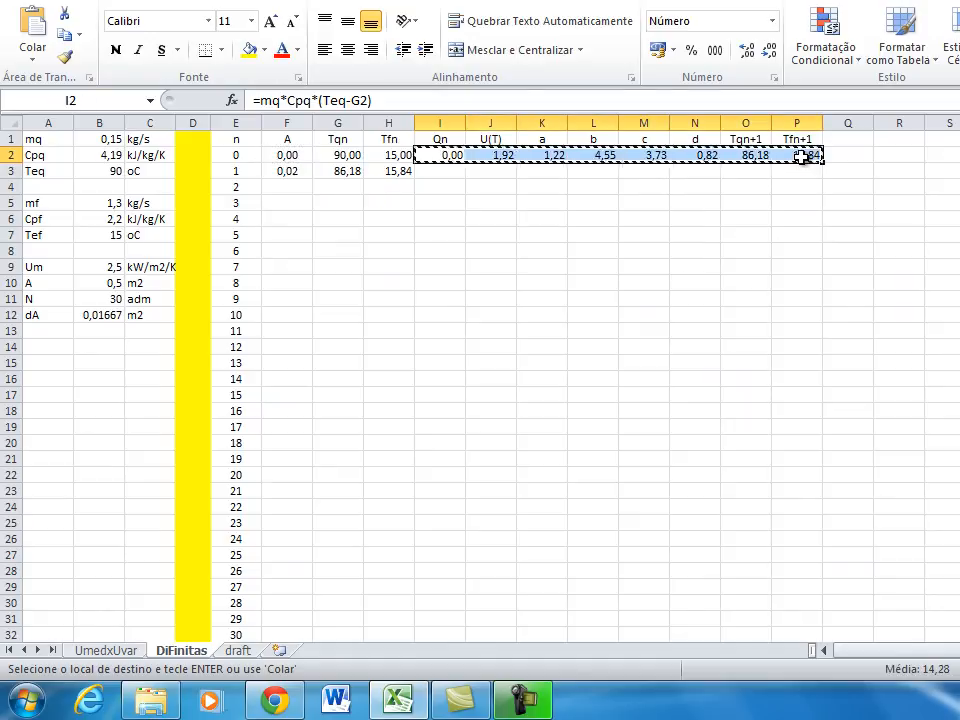
key(Down)
key(ctrl+v)
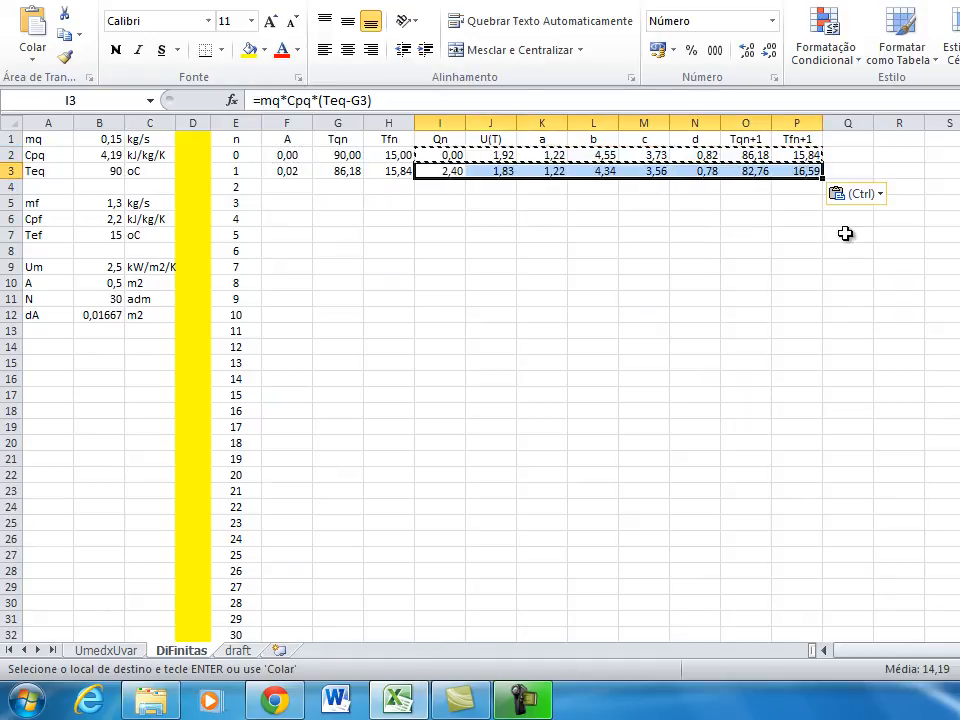
Fill the n = 1 row formulas in F3:P3 down to row 32, covering n up to 30
click(846, 283)
drag(814, 176, 286, 170)
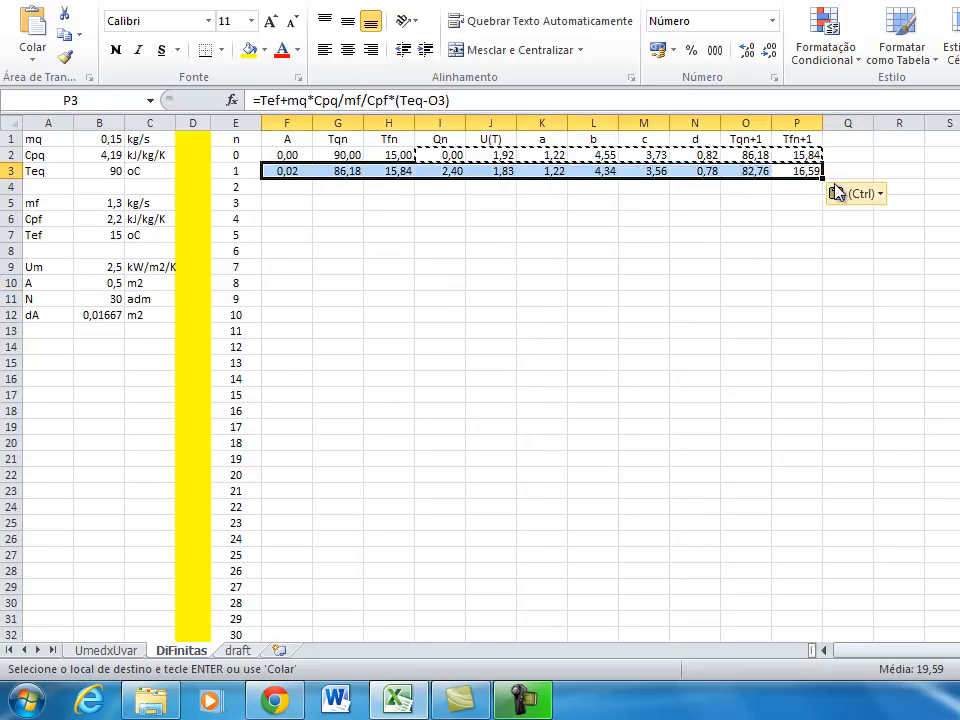
drag(823, 181, 816, 636)
click(886, 572)
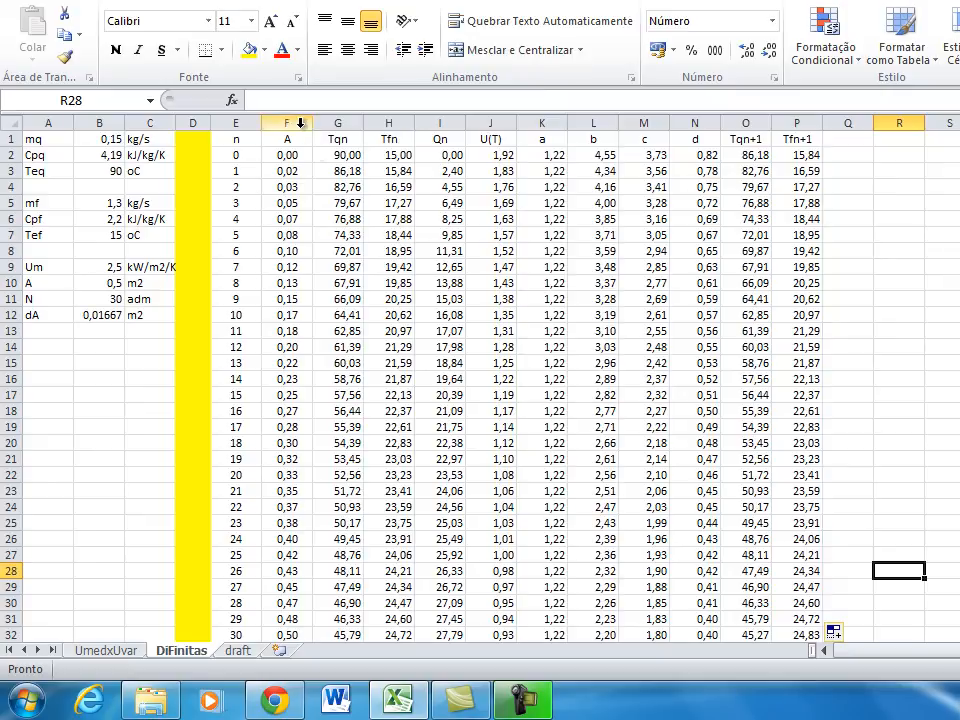
Insert a smooth-line scatter chart of Tqn, Tfn and Qn against A from F1:I32 and place it below the input parameters
click(300, 122)
drag(300, 122, 381, 130)
click(508, 268)
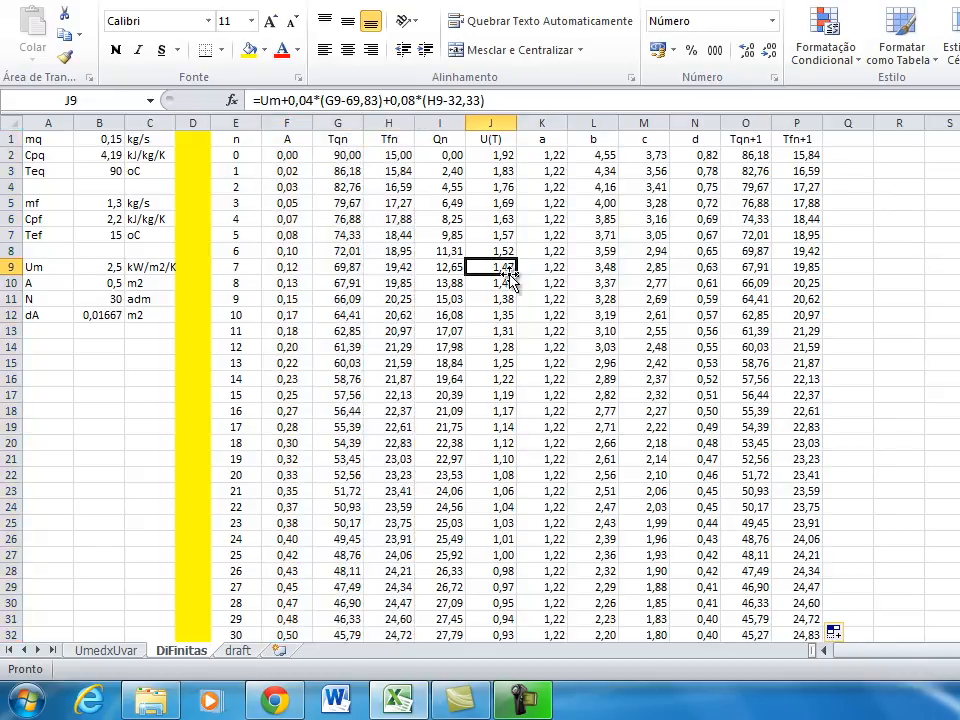
drag(285, 138, 439, 634)
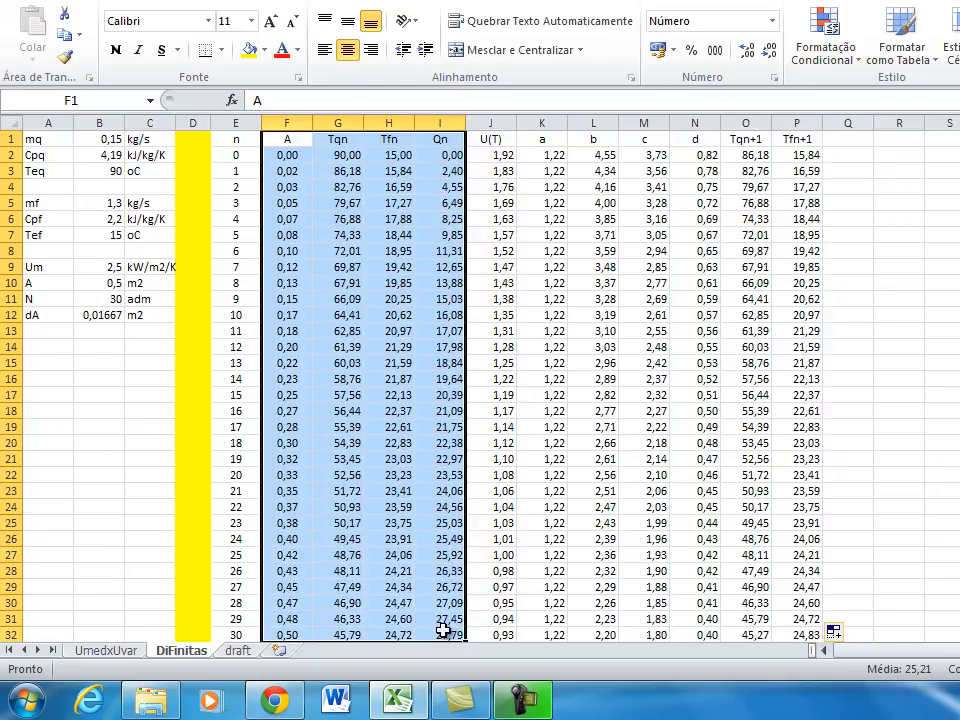
click(137, 3)
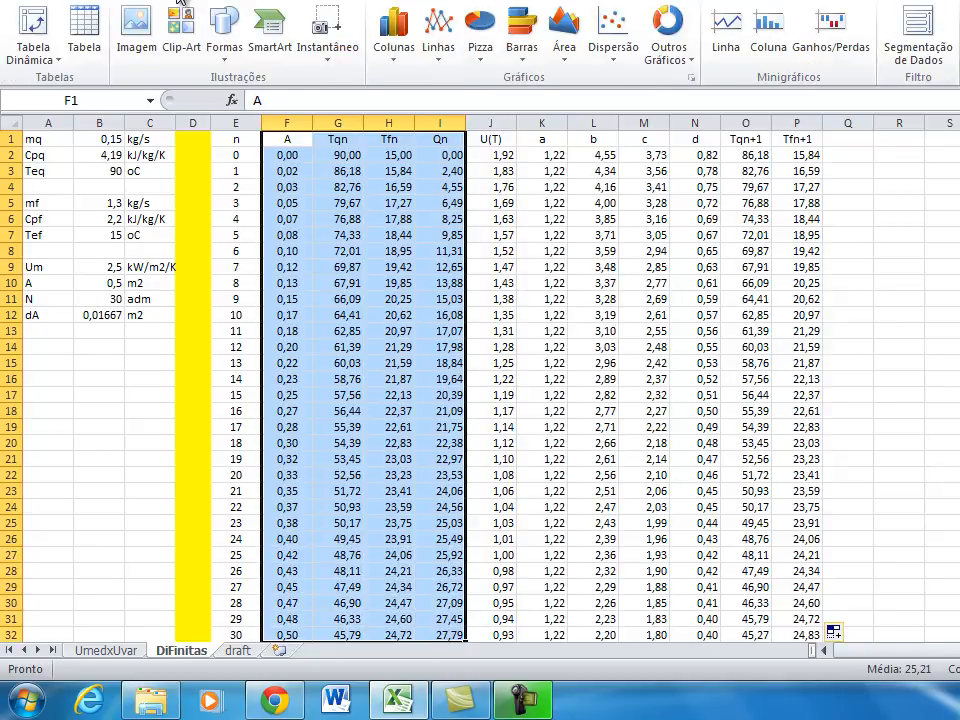
click(613, 30)
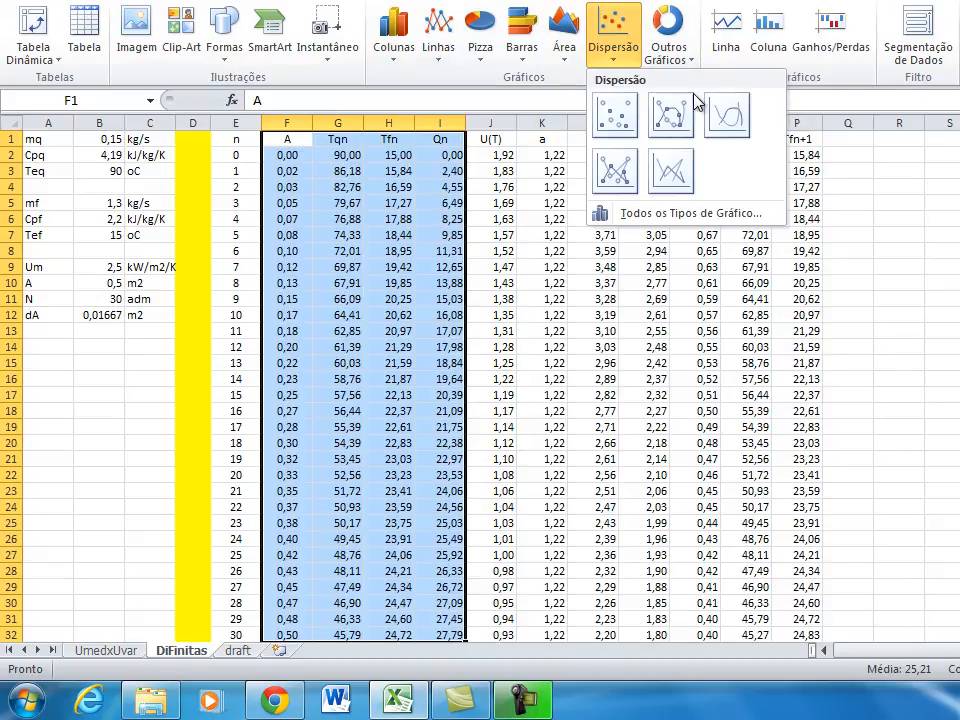
click(720, 116)
drag(828, 297, 371, 361)
click(650, 330)
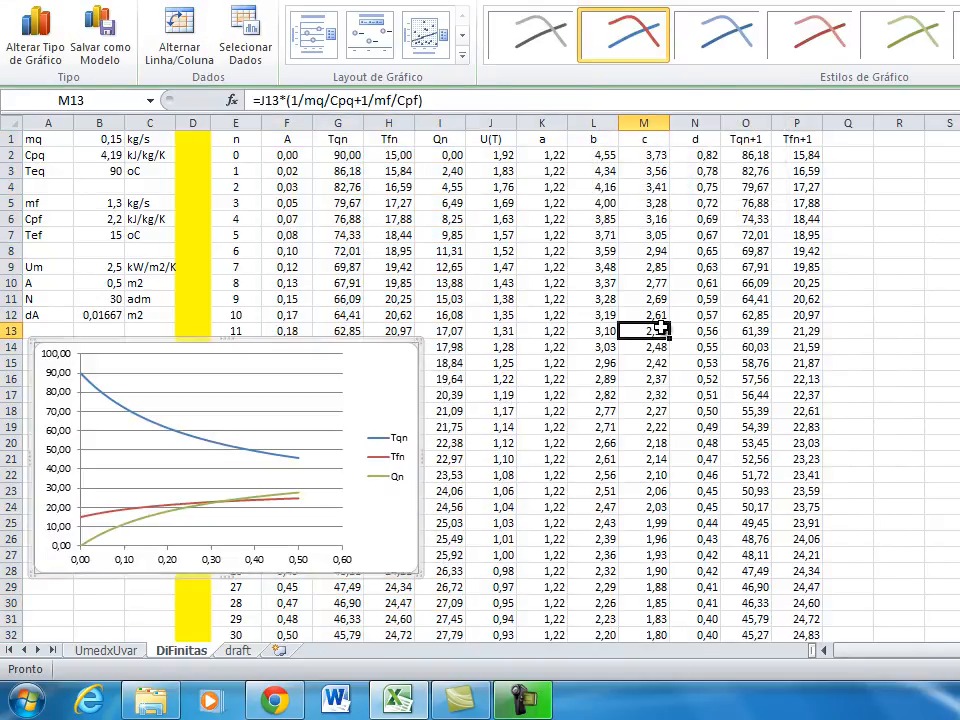
Insert a smooth-line scatter chart of Qn against A from columns F and I, placed beside the first chart
drag(287, 139, 291, 630)
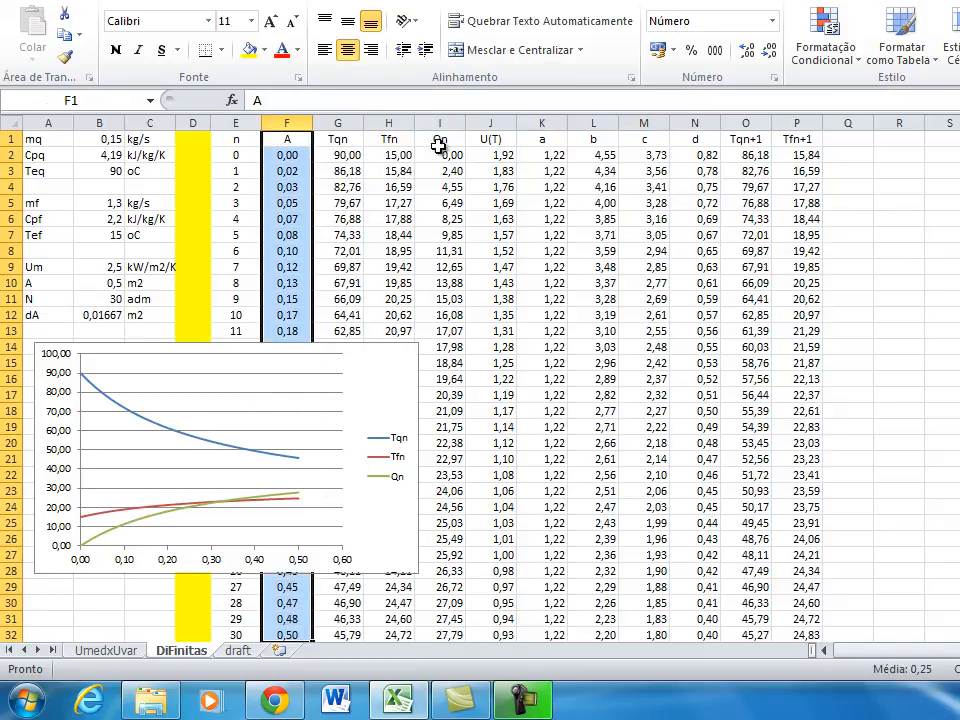
drag(439, 141, 442, 580)
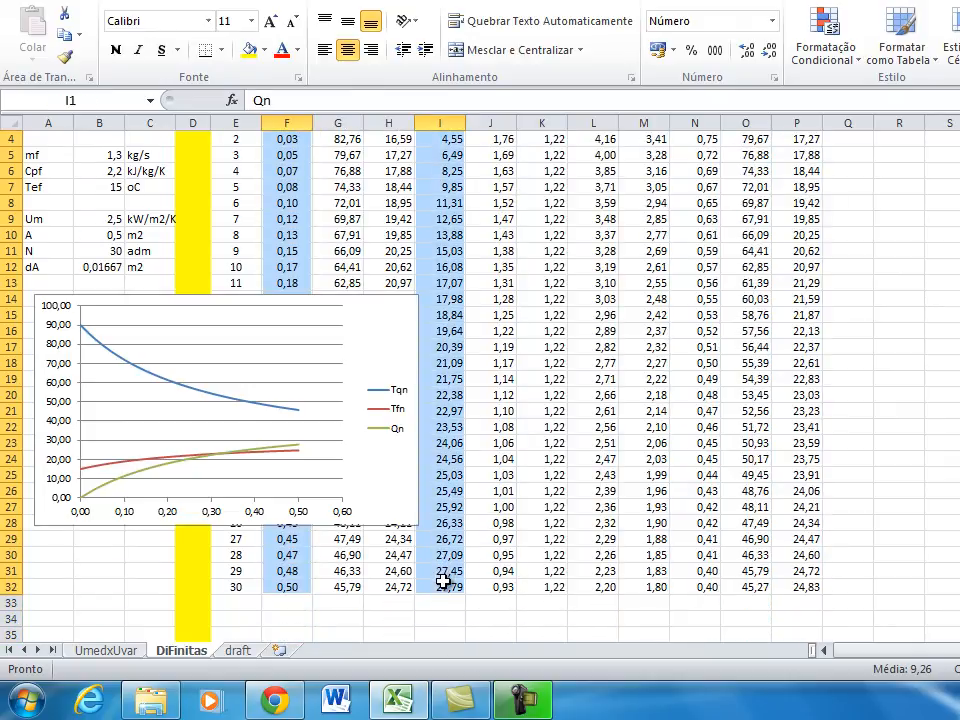
click(153, 1)
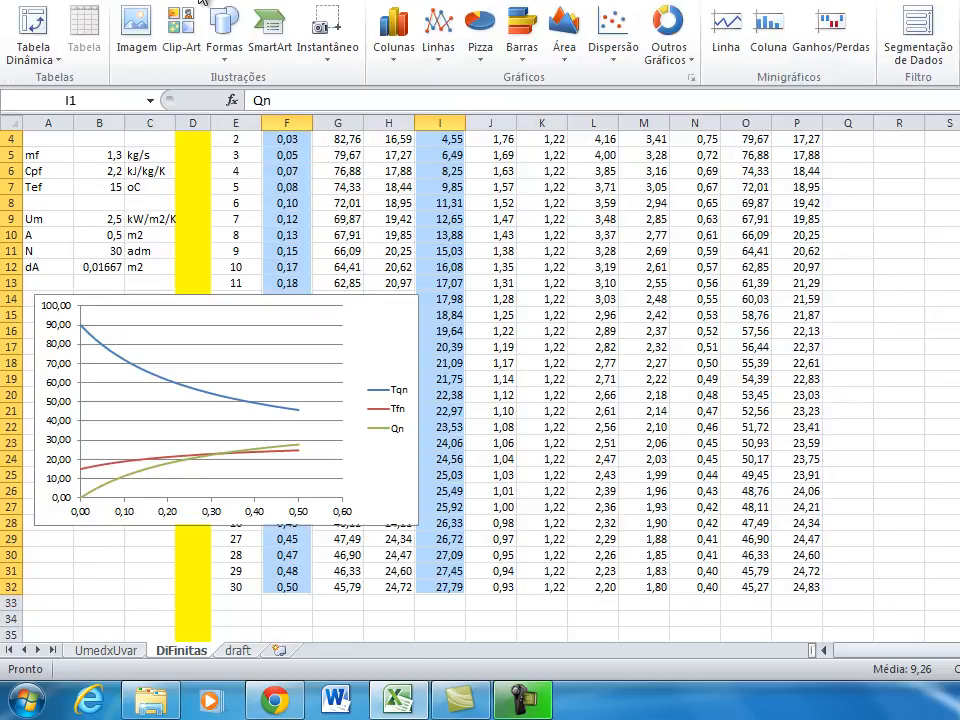
click(613, 38)
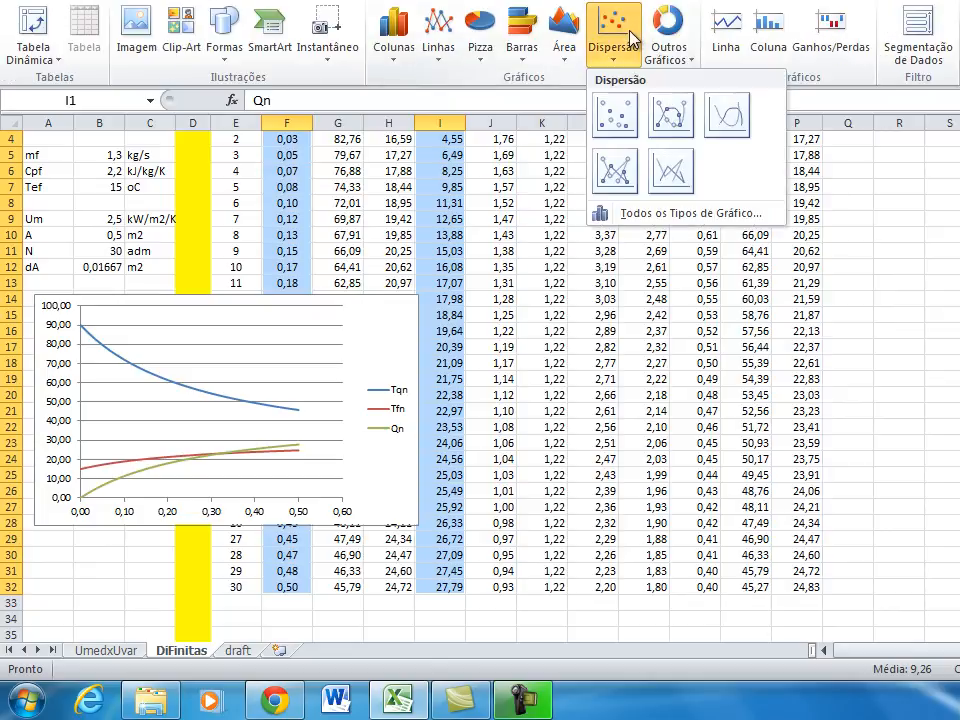
click(733, 127)
drag(729, 302, 671, 317)
scroll(480, 380, up, 1)
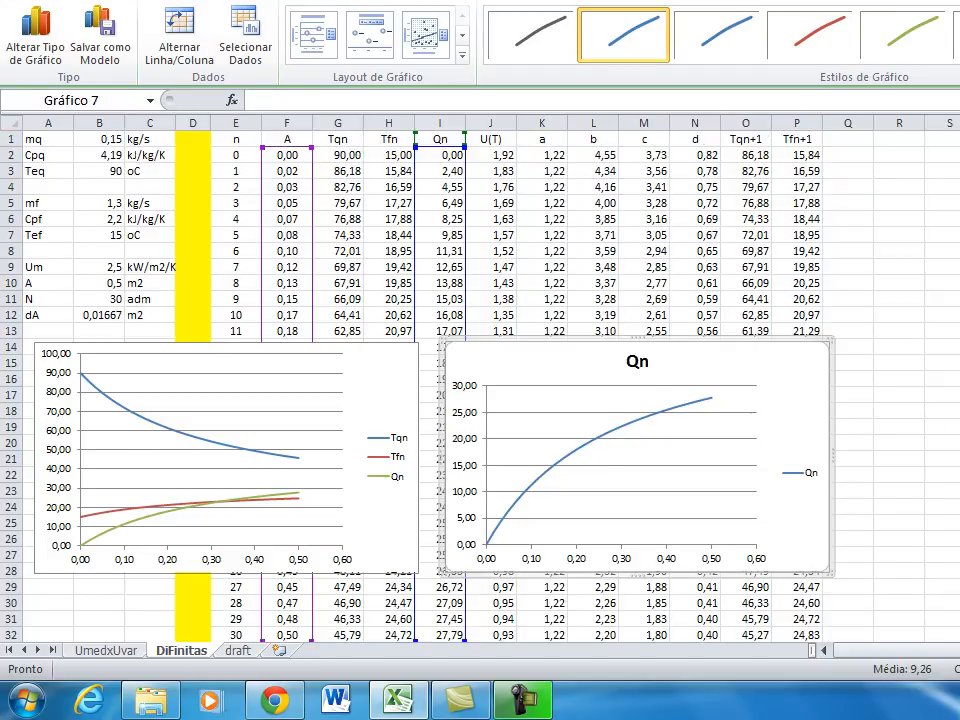
click(953, 282)
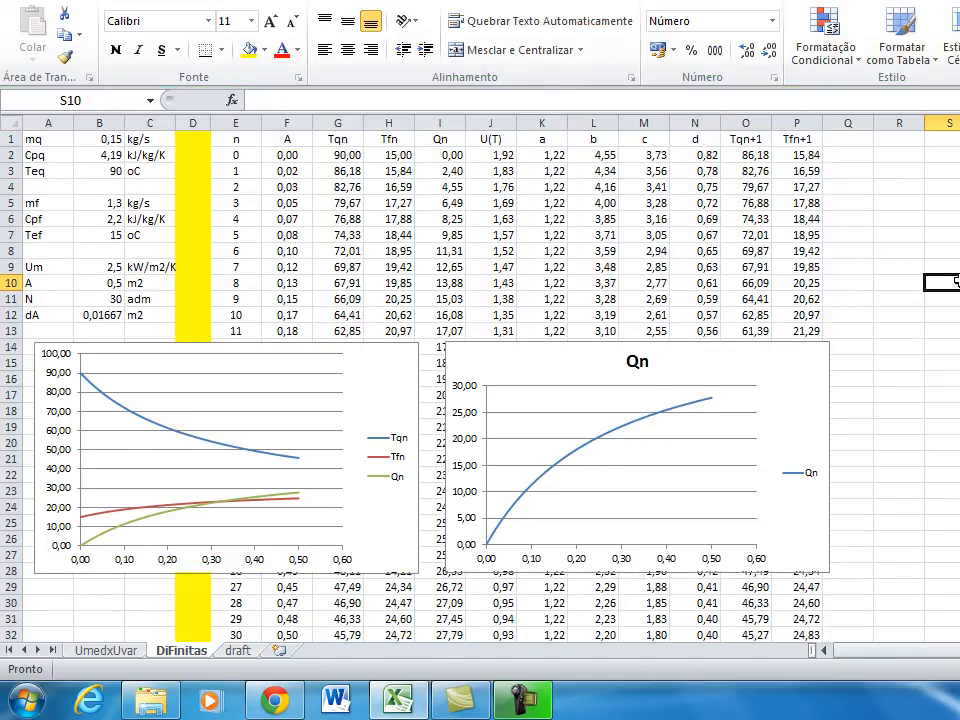
Remove the Qn series from the chart that also plots Tqn and Tfn
click(145, 520)
key(Delete)
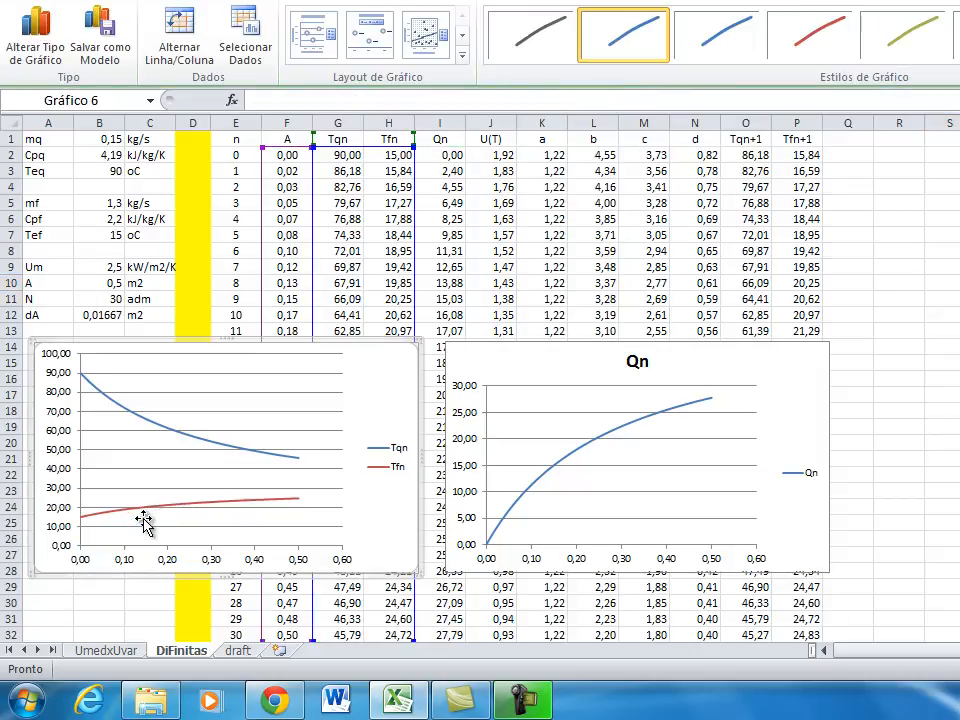
click(953, 282)
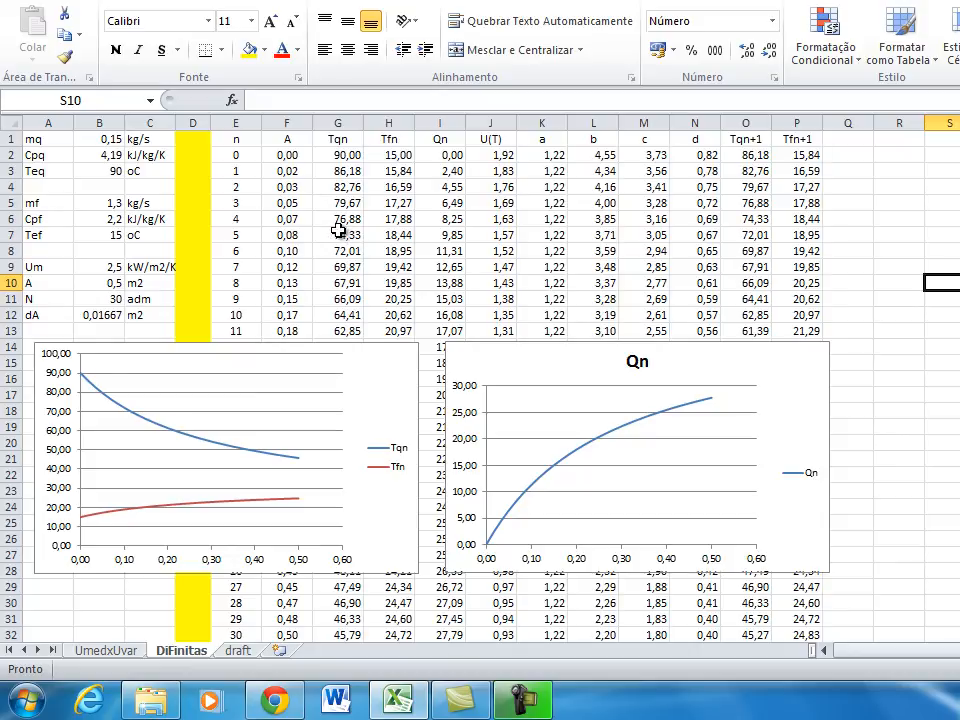
Set the flow rate mq to 10 kg/s to test its effect on the charts
click(117, 143)
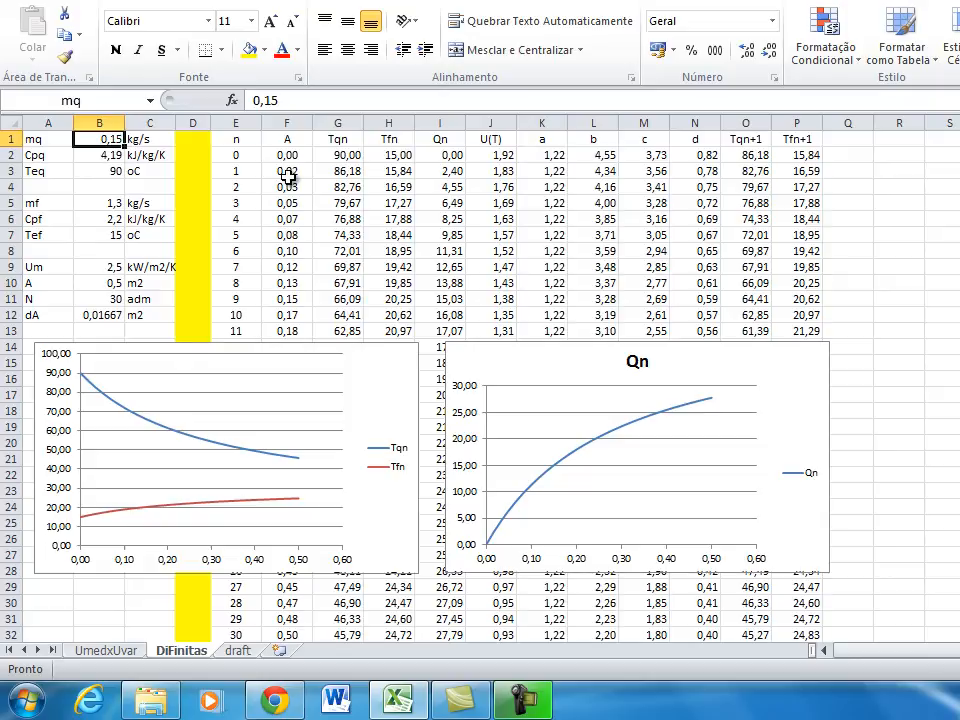
text(10)
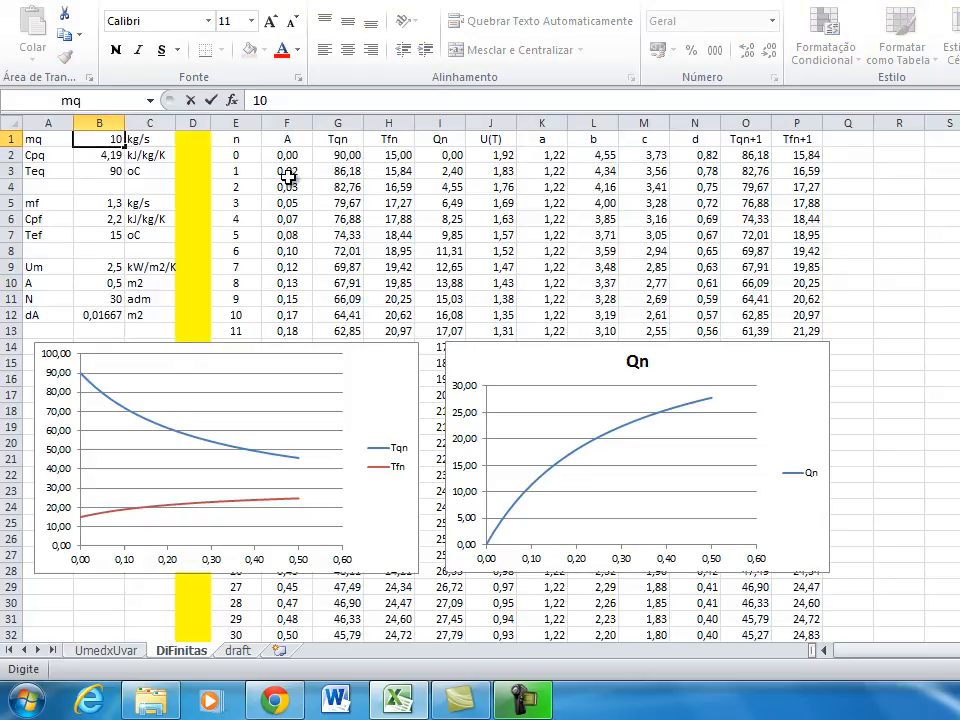
key(Return)
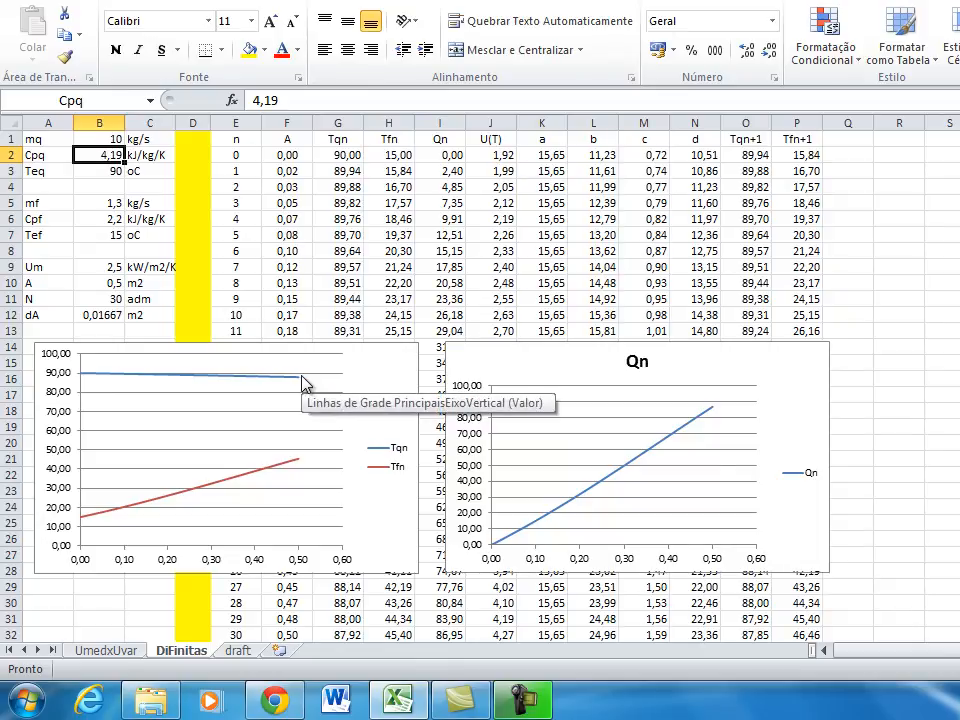
Restore the flow rate mq to 0,15 kg/s
key(Up)
text(0,15)
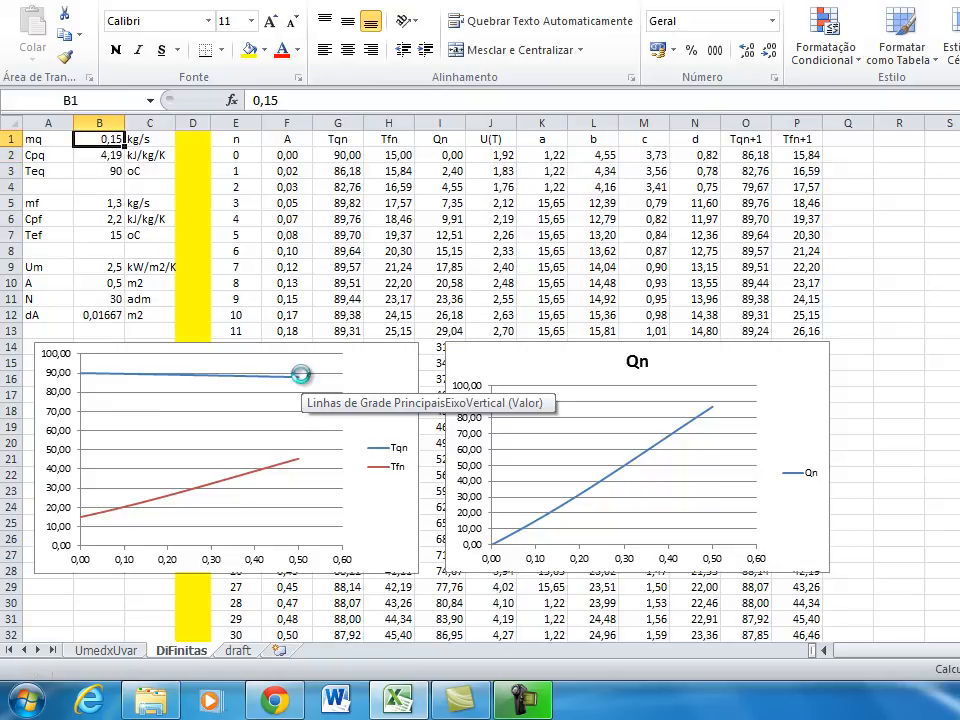
key(ctrl+Return)
Try a flow rate mf of 10 kg/s to see its effect on the charts, and undo the change
key(Down)
key(Down)
key(Down)
key(Down)
key(Down)
key(Down)
key(Down)
key(Up)
key(Up)
key(Up)
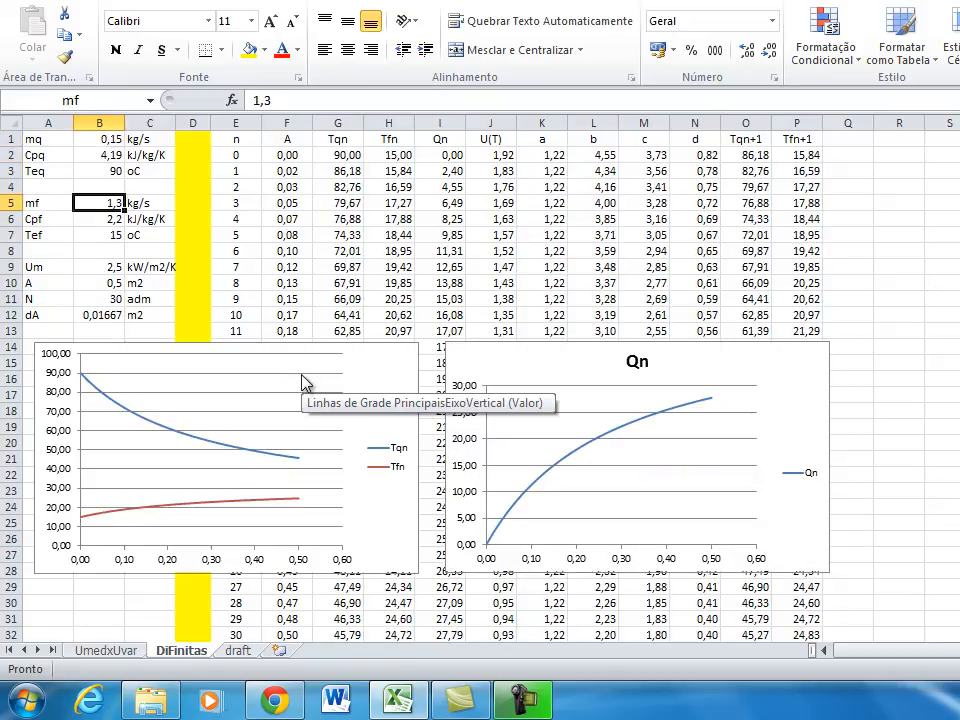
text(10)
key(Return)
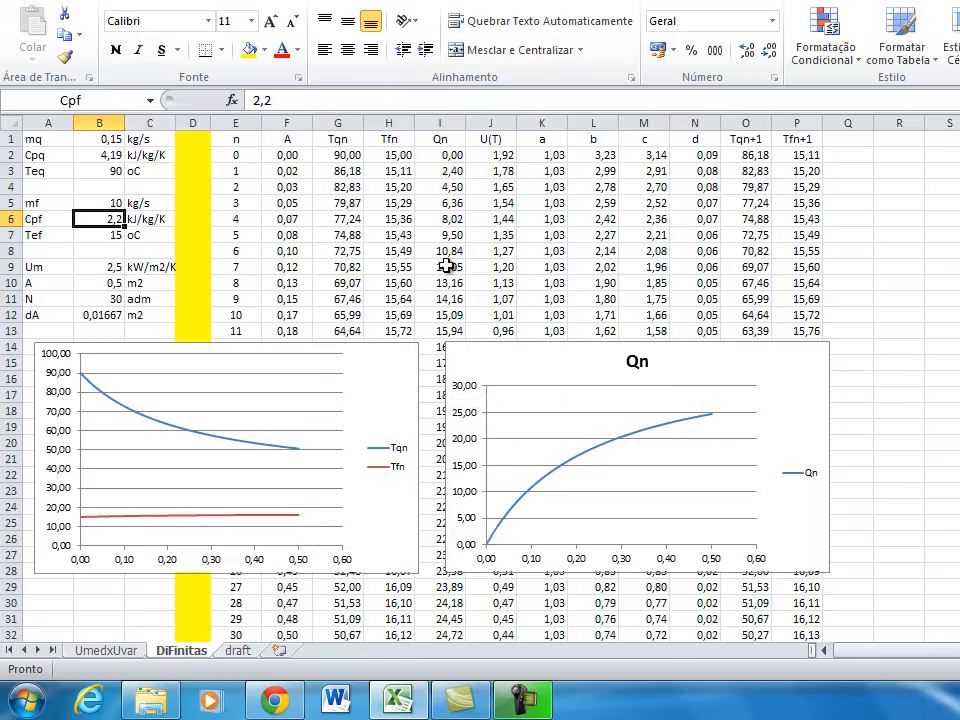
key(ctrl+z)
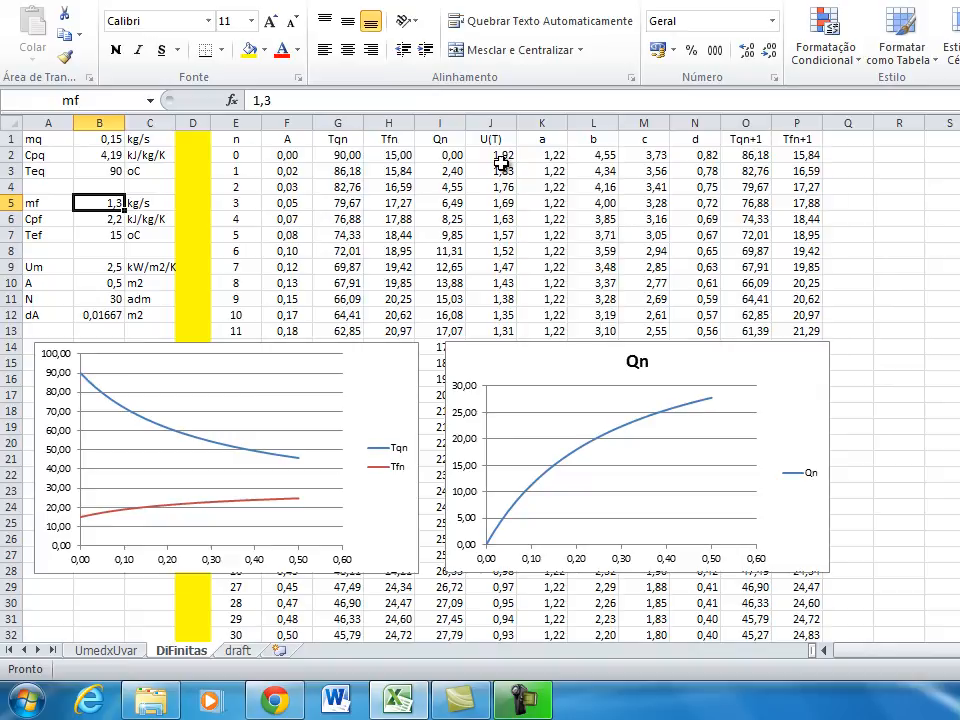
Delete both the temperature chart and the Qn chart from the sheet
click(409, 352)
key(Delete)
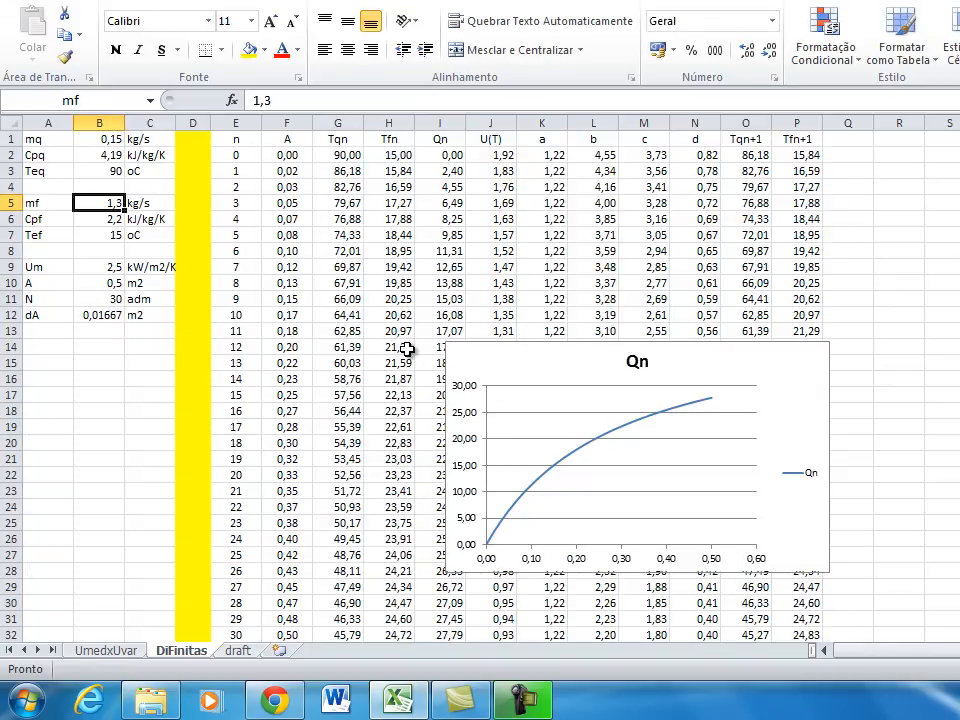
click(790, 365)
key(Delete)
click(932, 282)
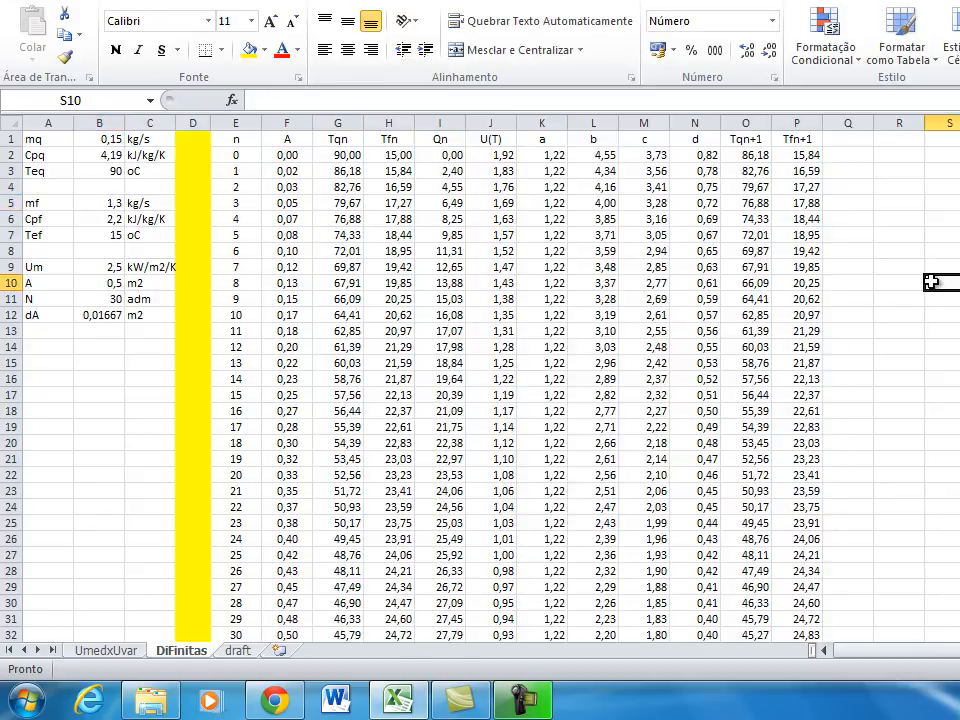
Copy the Tqn, Tfn and Qn columns as values only into the UmedxUvar sheet from A1, and return to the DiFinitas sheet
drag(337, 123, 424, 124)
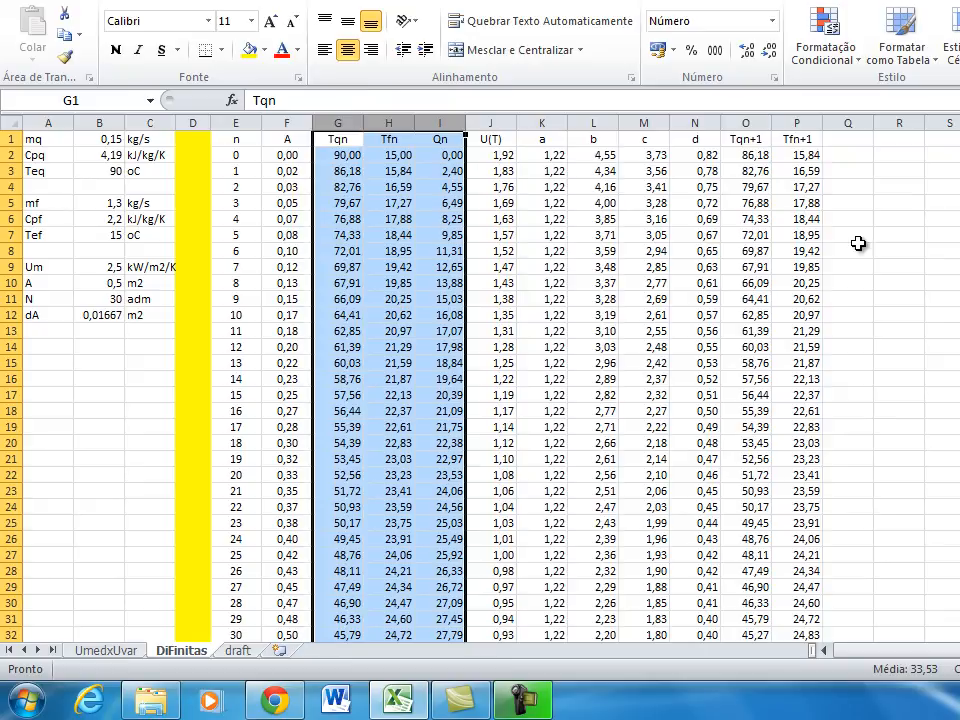
key(ctrl+c)
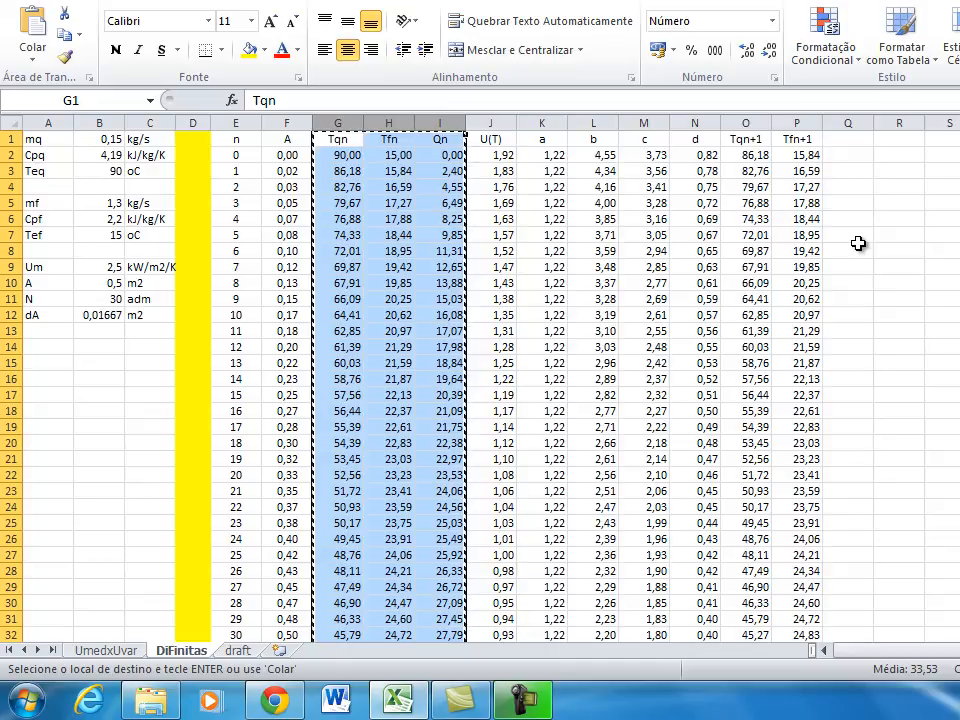
click(127, 653)
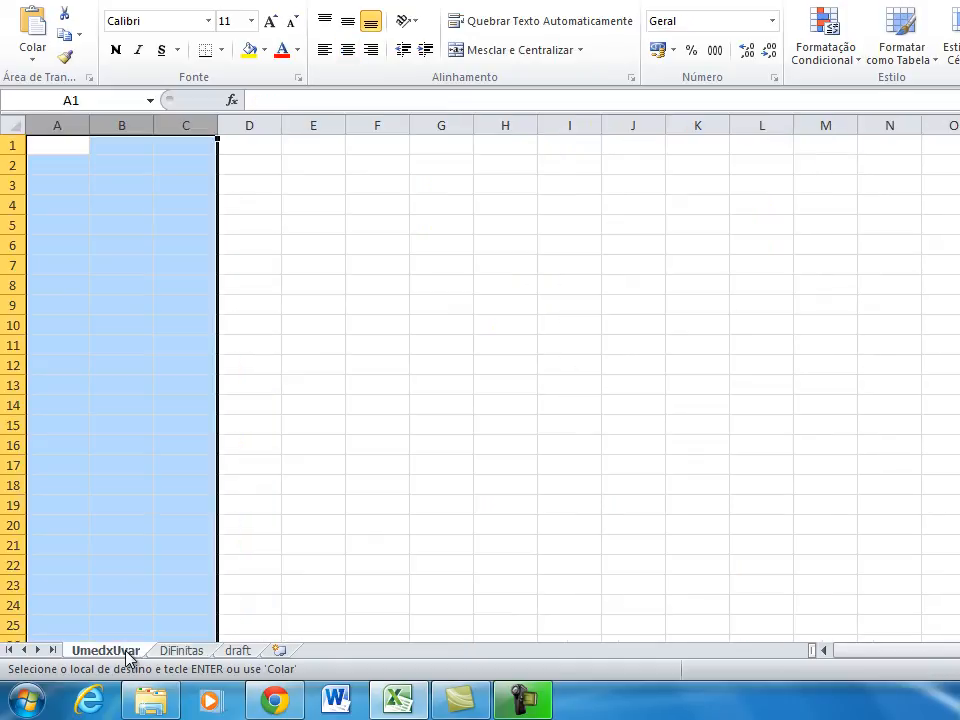
click(113, 300)
click(60, 150)
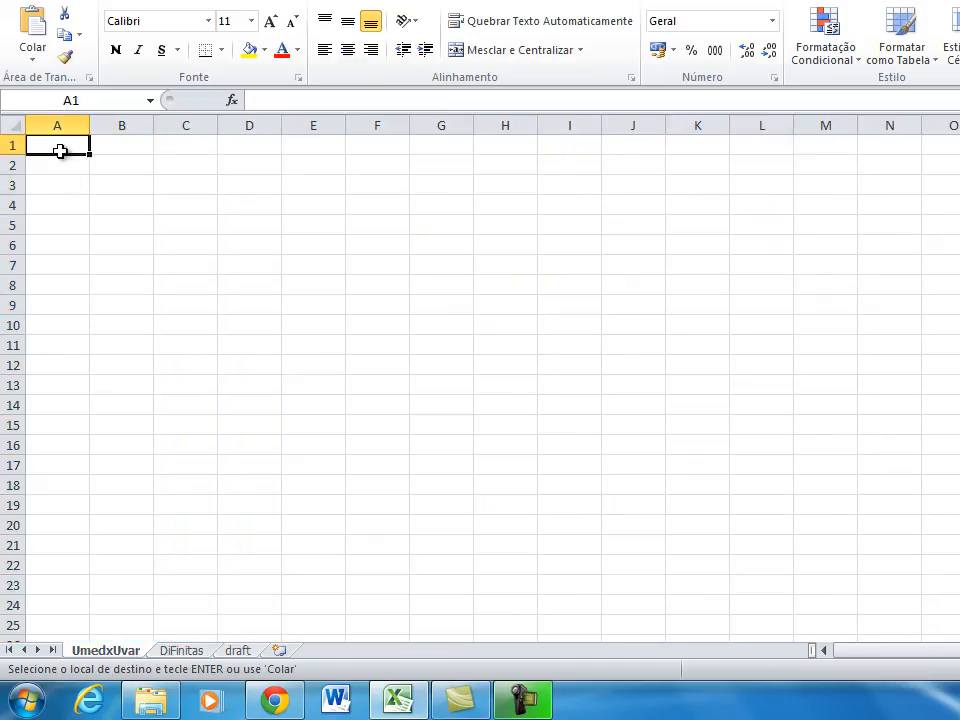
click(32, 62)
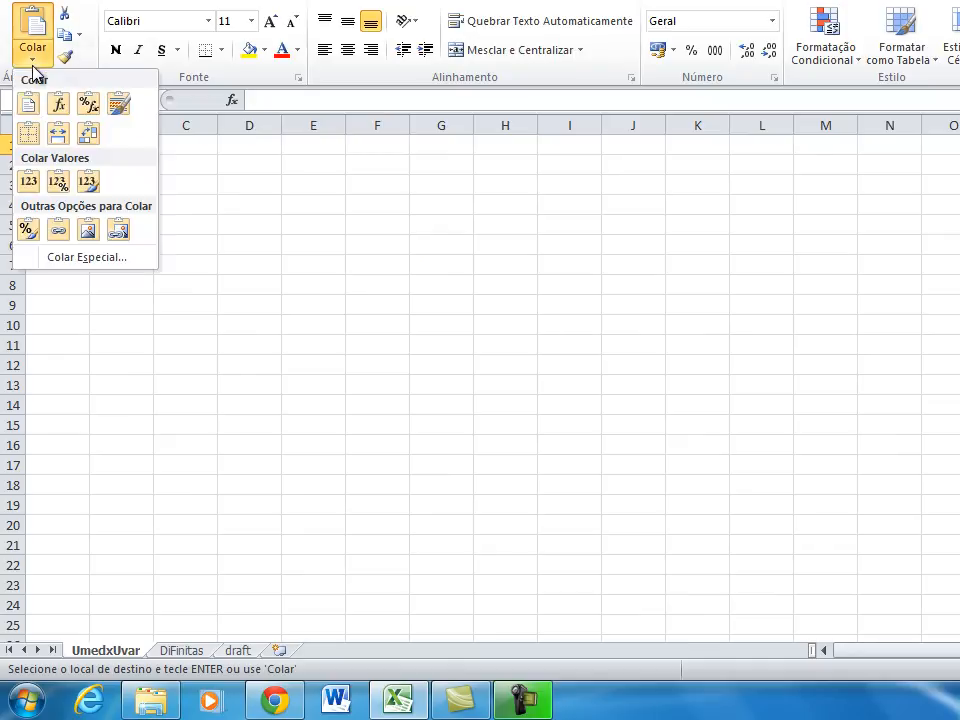
click(27, 184)
click(400, 244)
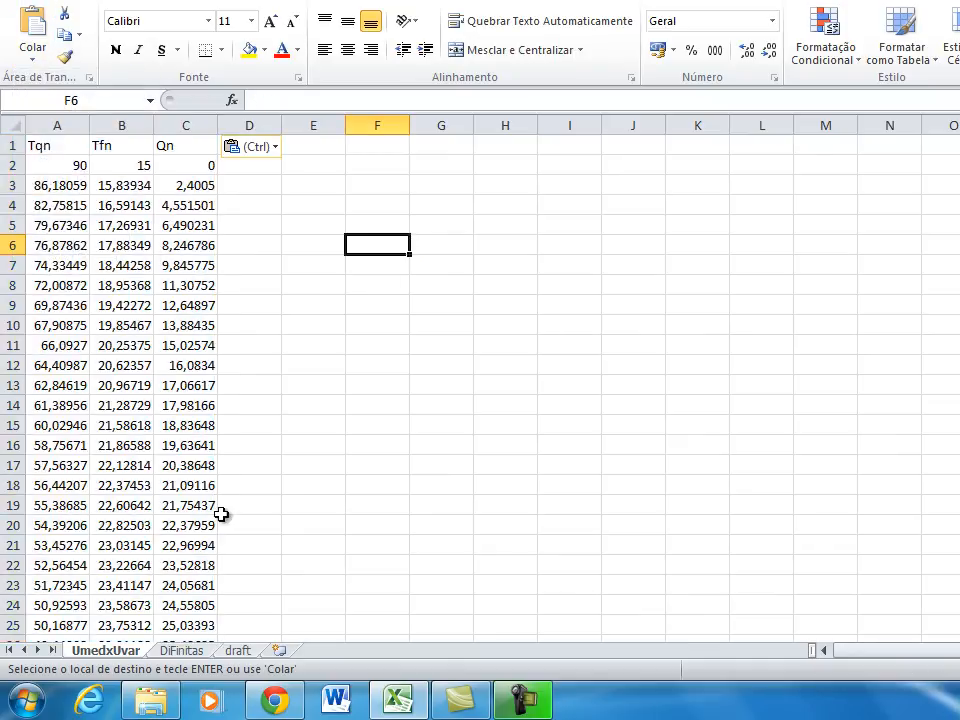
click(192, 655)
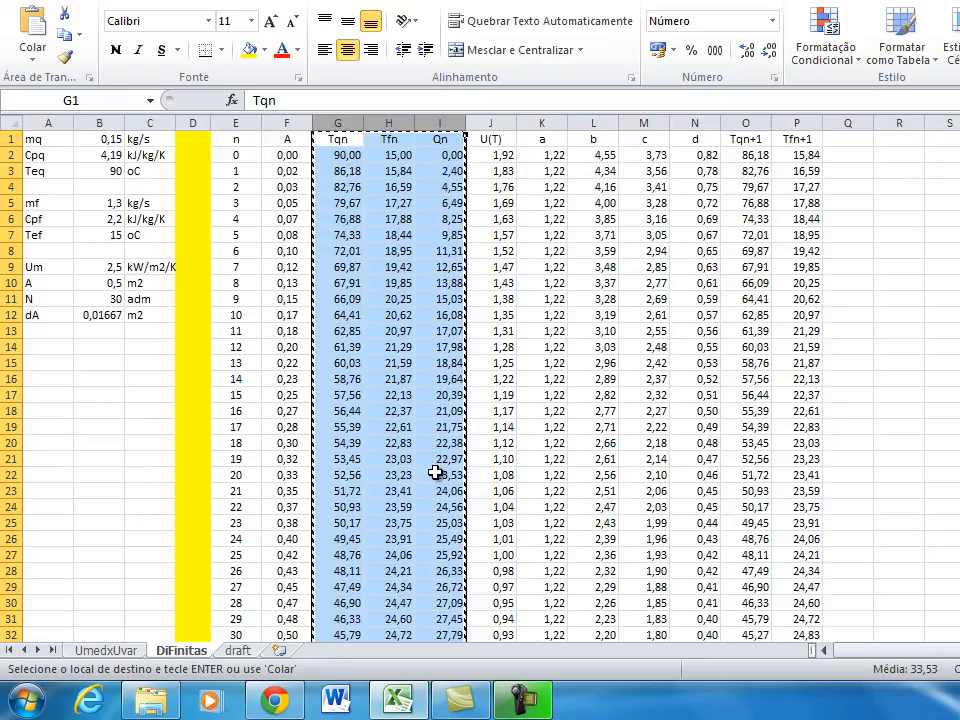
click(437, 474)
key(Escape)
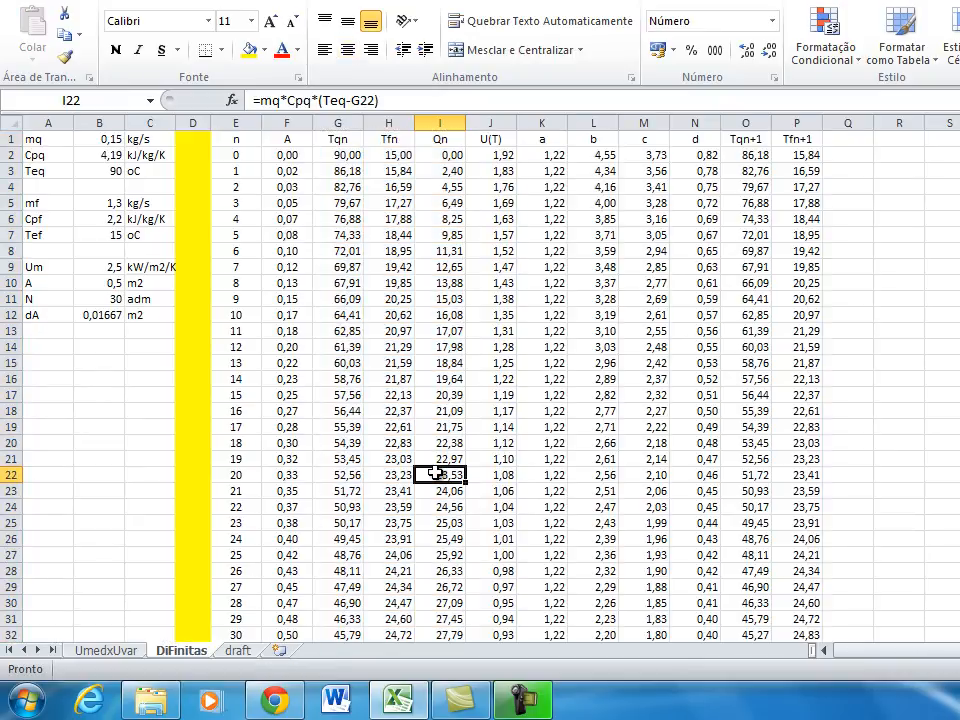
Plot the U(T) column as a 2D line chart to view its trend, and delete the chart
drag(504, 157, 500, 620)
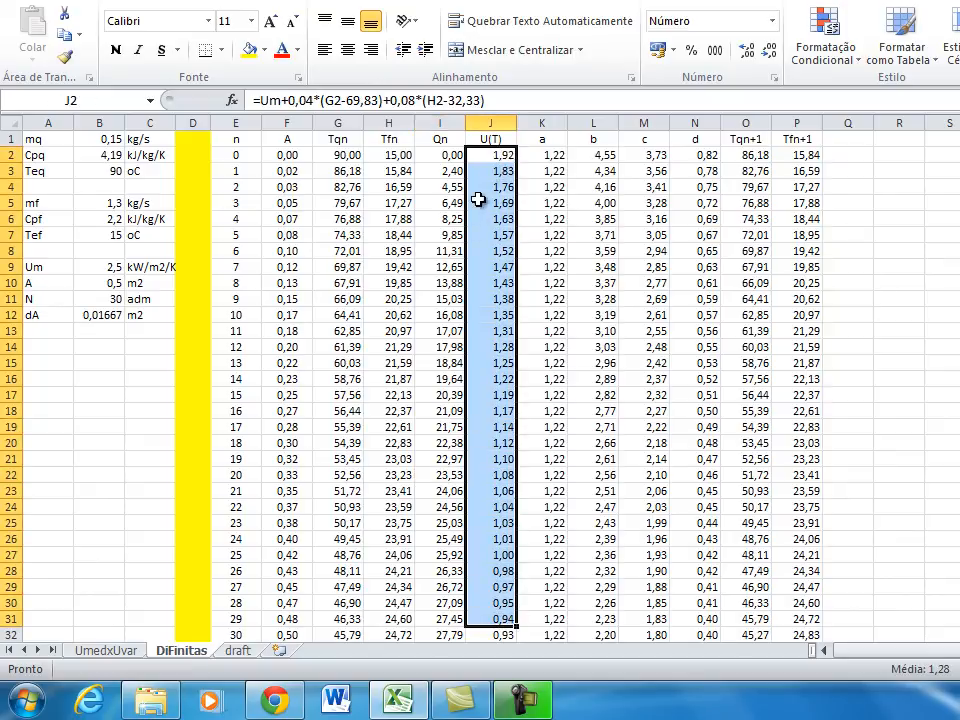
drag(491, 139, 499, 630)
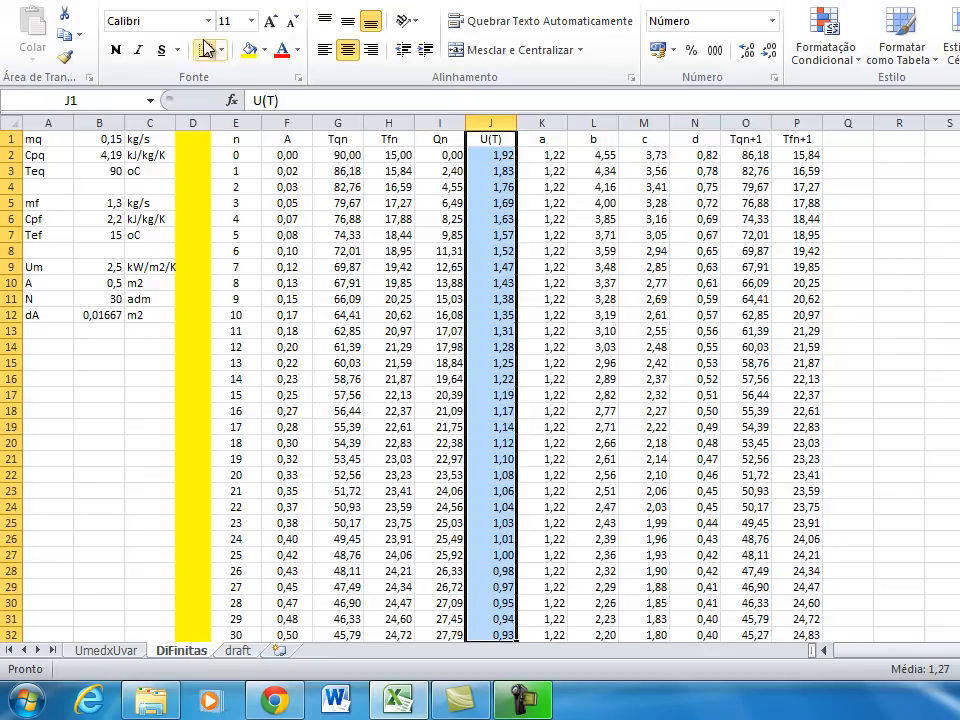
click(140, 2)
click(438, 40)
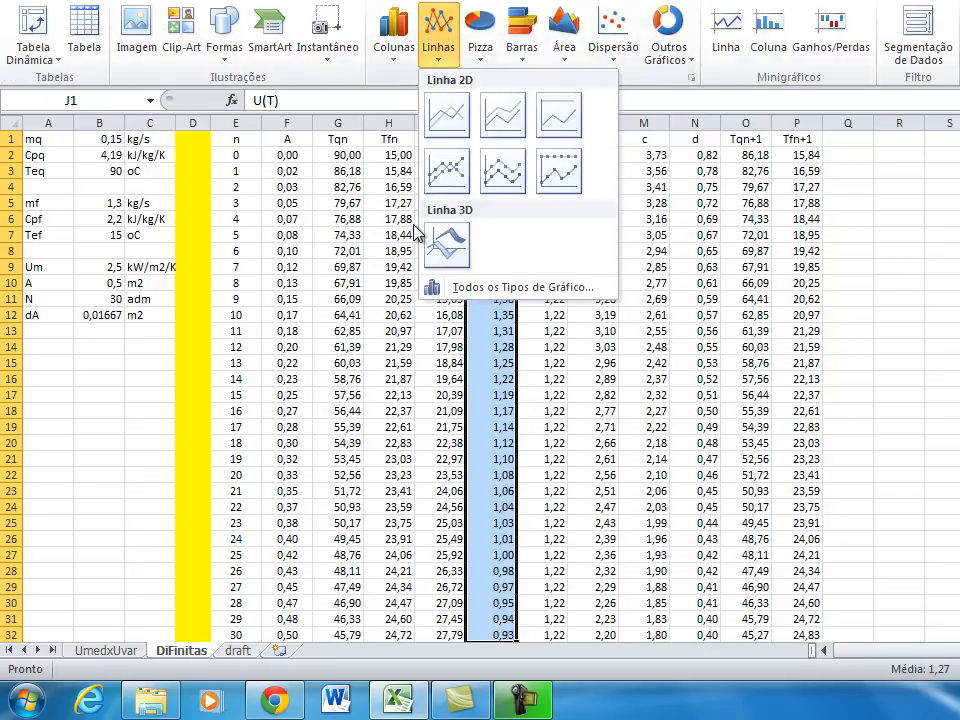
click(447, 116)
drag(778, 311, 390, 319)
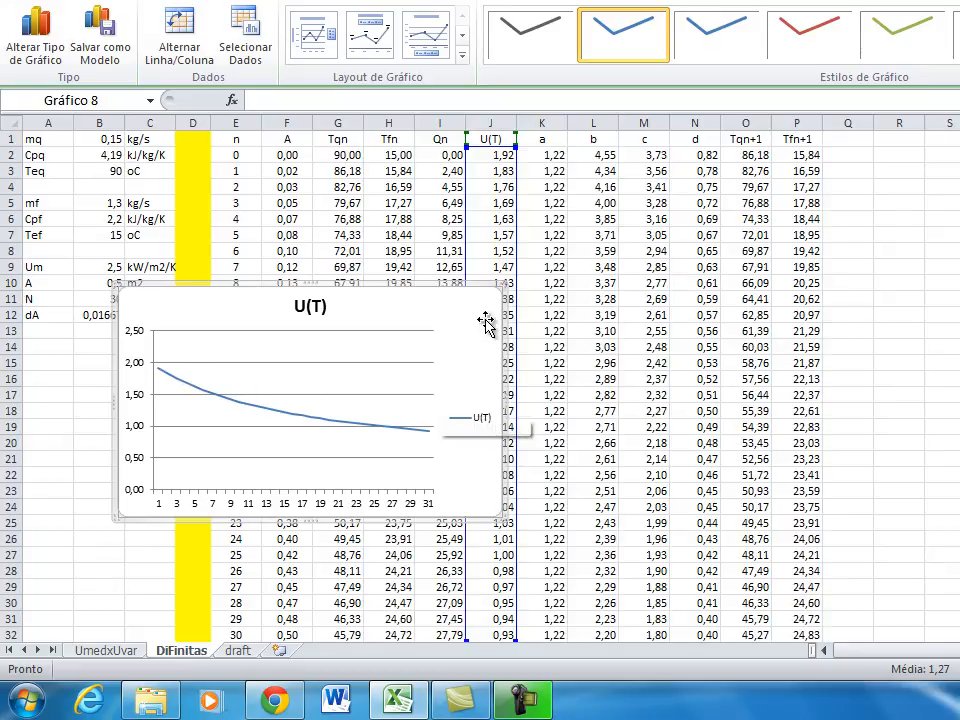
key(Delete)
click(645, 155)
Check the average of the U(T) values in J2:J32 and enter that mean, 1,27, as a constant in J2
drag(494, 156, 501, 626)
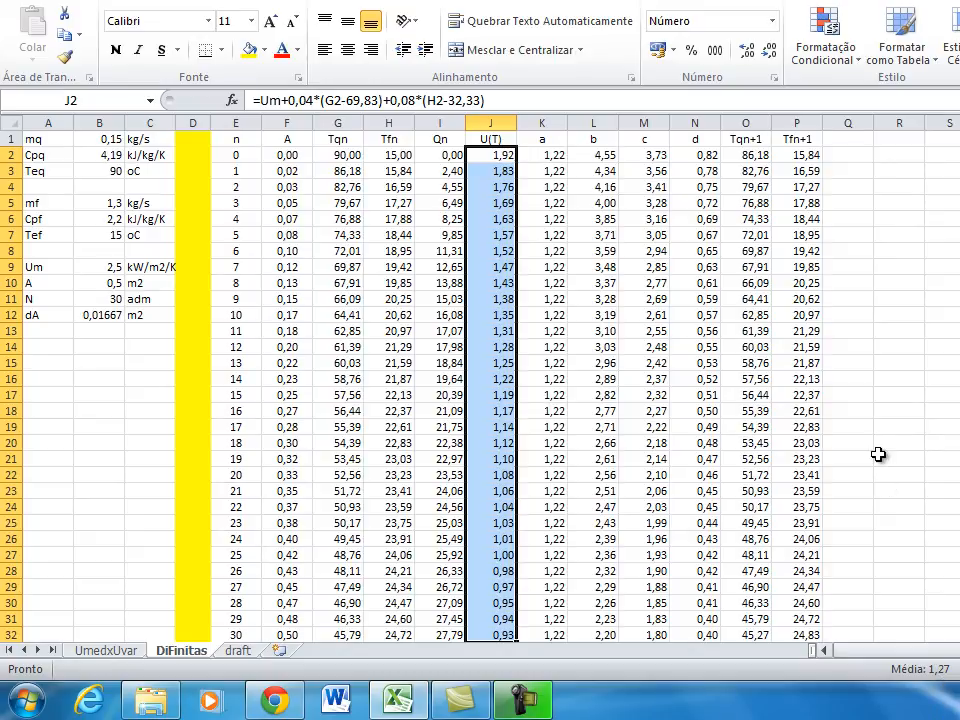
click(880, 444)
click(489, 160)
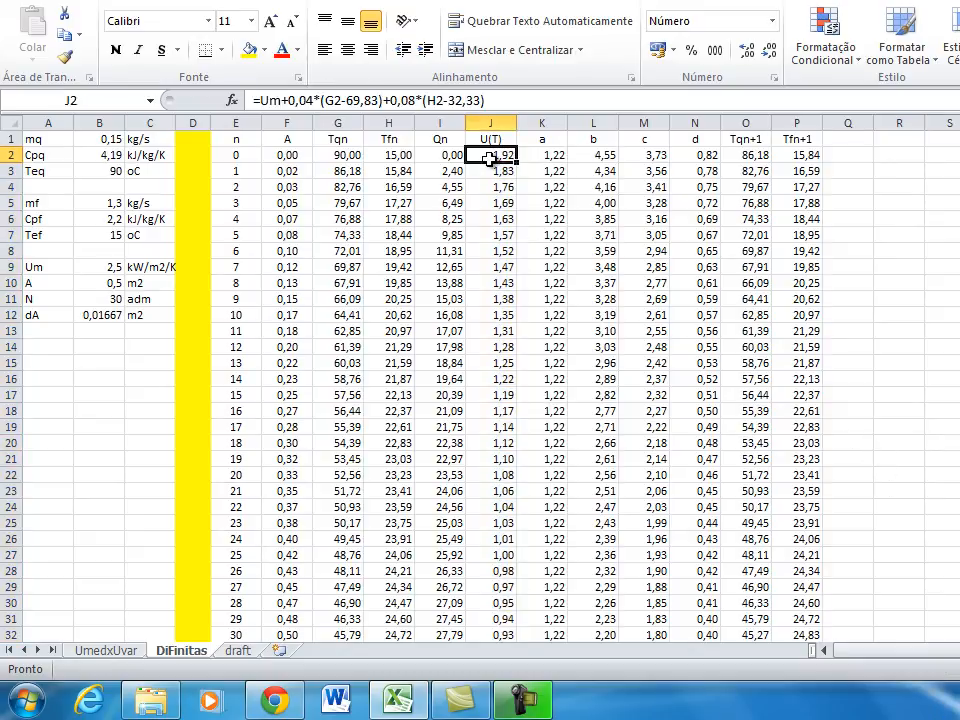
text(1,)
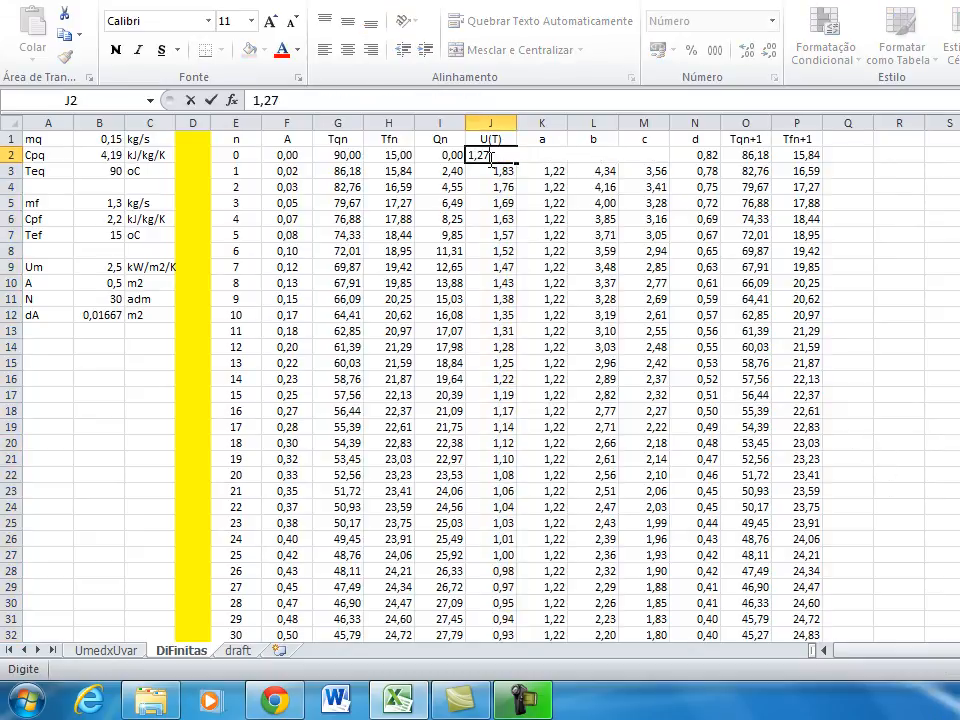
text(27)
key(Return)
Copy the constant U value from J2 down the U(T) column through n = 30
click(489, 160)
key(ctrl+c)
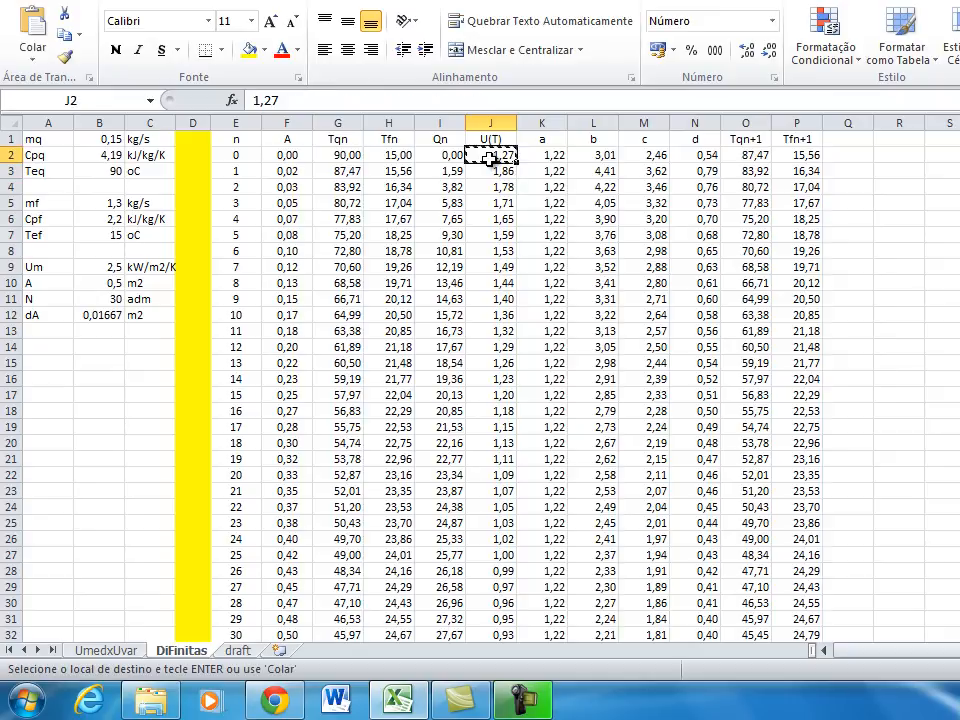
key(shift+Down)
key(shift+Down)
key(shift+Down)
key(shift+Down)
key(shift+Down)
key(shift+Down)
key(shift+Down)
key(shift+Down)
key(shift+Down)
key(shift+Down)
key(shift+Down)
key(shift+Down)
key(shift+Down)
key(shift+Down)
key(shift+Down)
key(shift+Down)
key(shift+Down)
key(shift+Down)
key(shift+Down)
key(shift+Down)
key(shift+Down)
key(shift+Down)
key(shift+Down)
key(shift+Down)
key(shift+Down)
key(shift+Down)
key(shift+Down)
key(shift+Down)
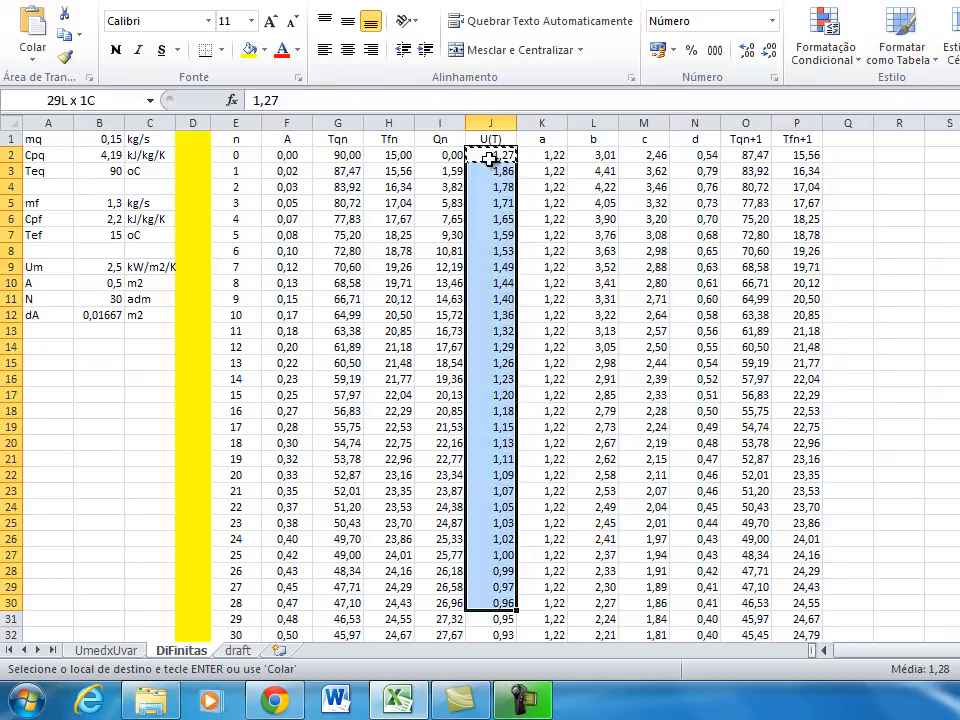
key(ctrl+v)
click(646, 219)
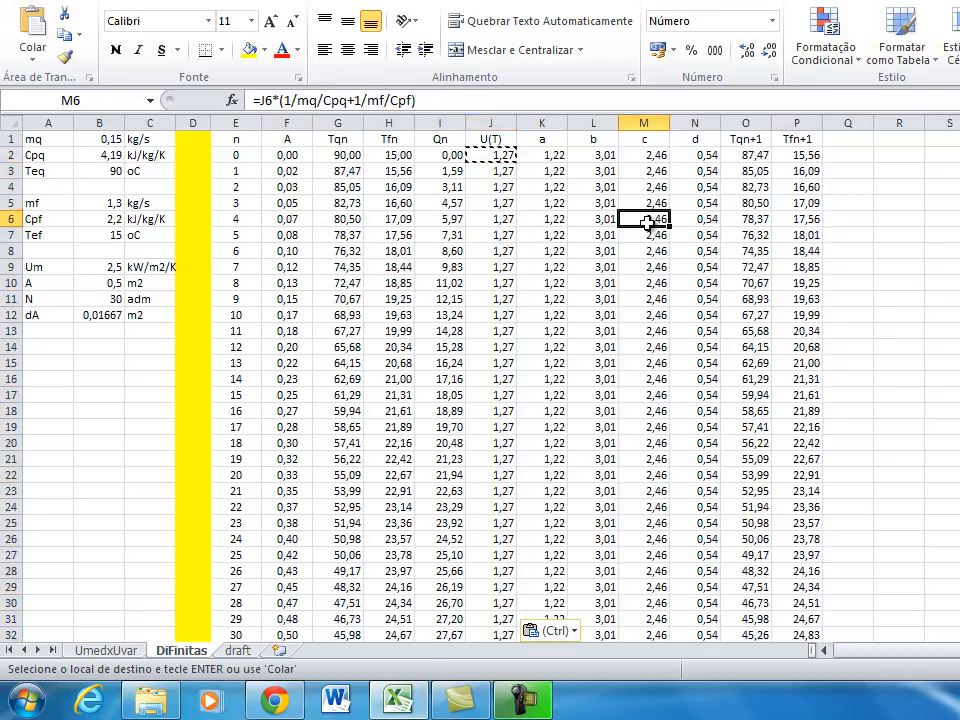
key(Escape)
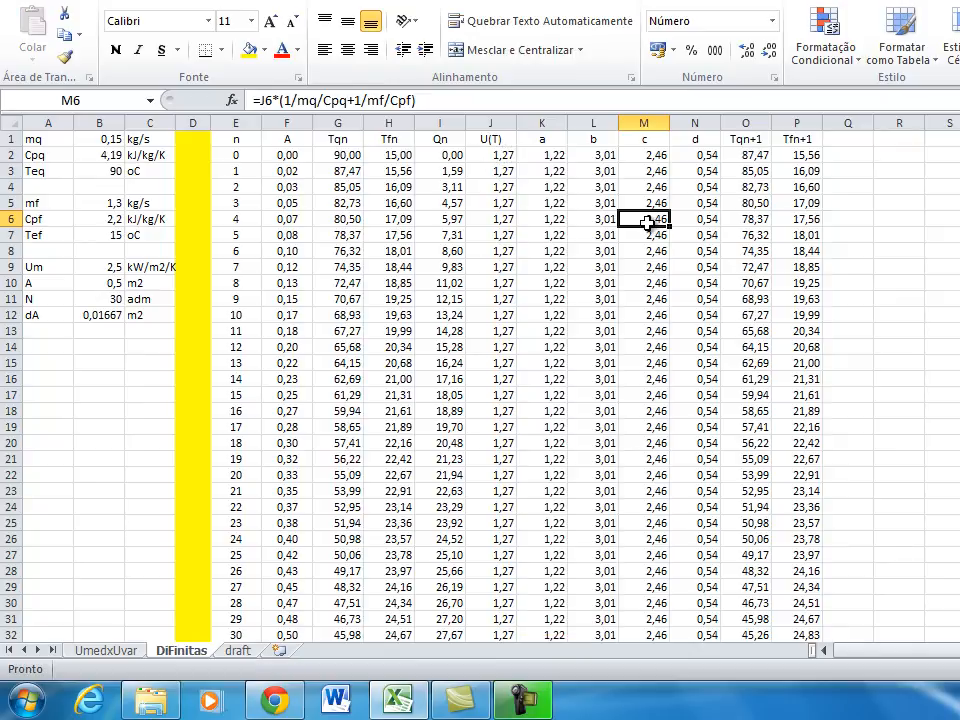
drag(302, 139, 400, 555)
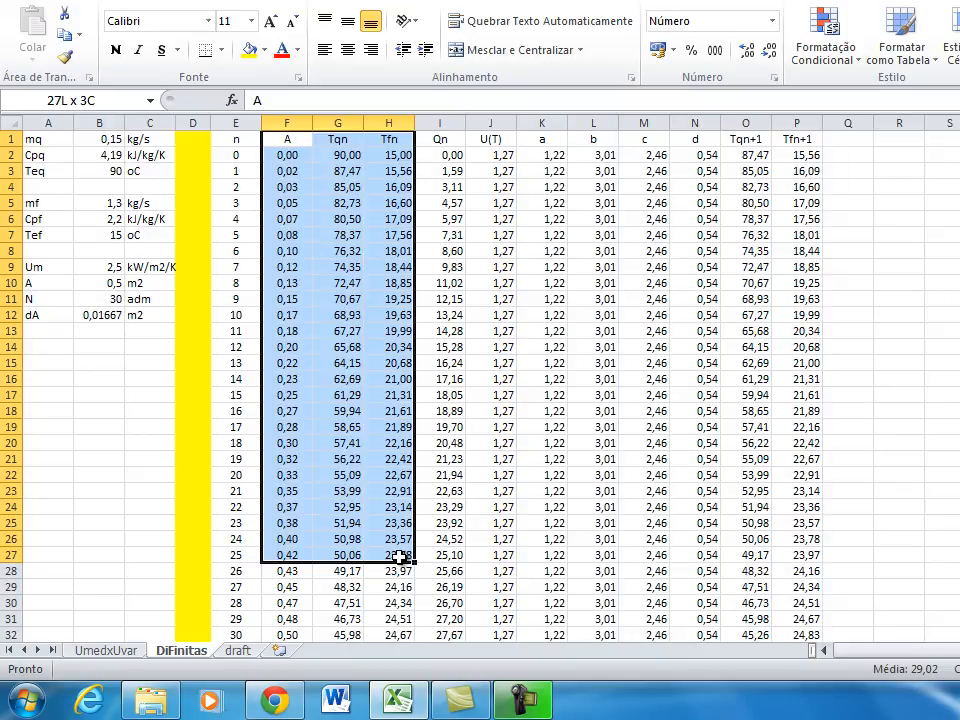
drag(400, 555, 400, 555)
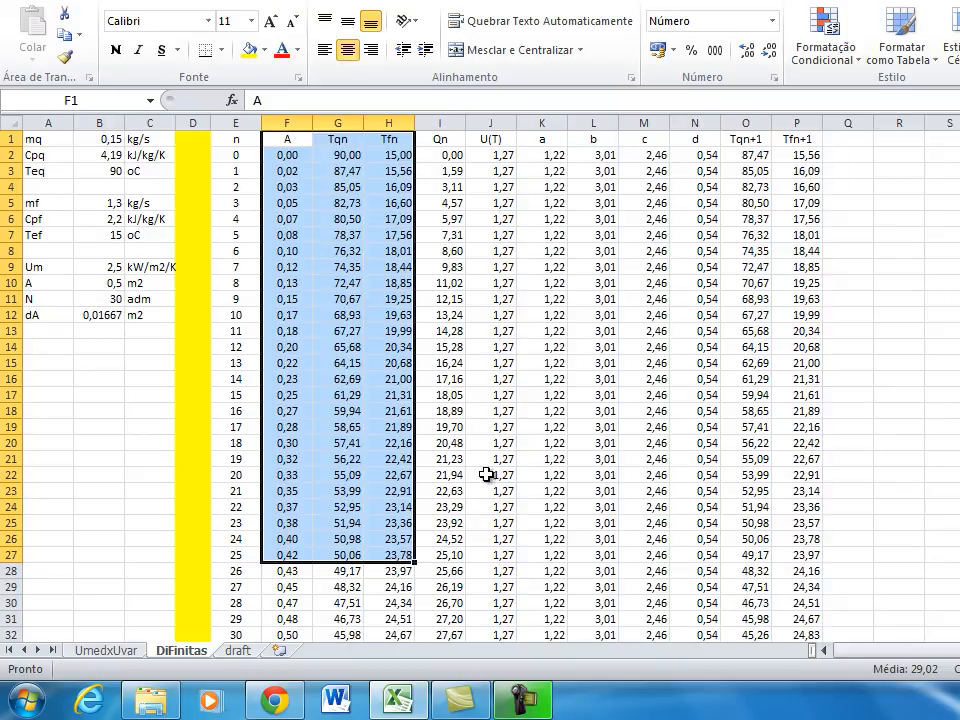
click(490, 474)
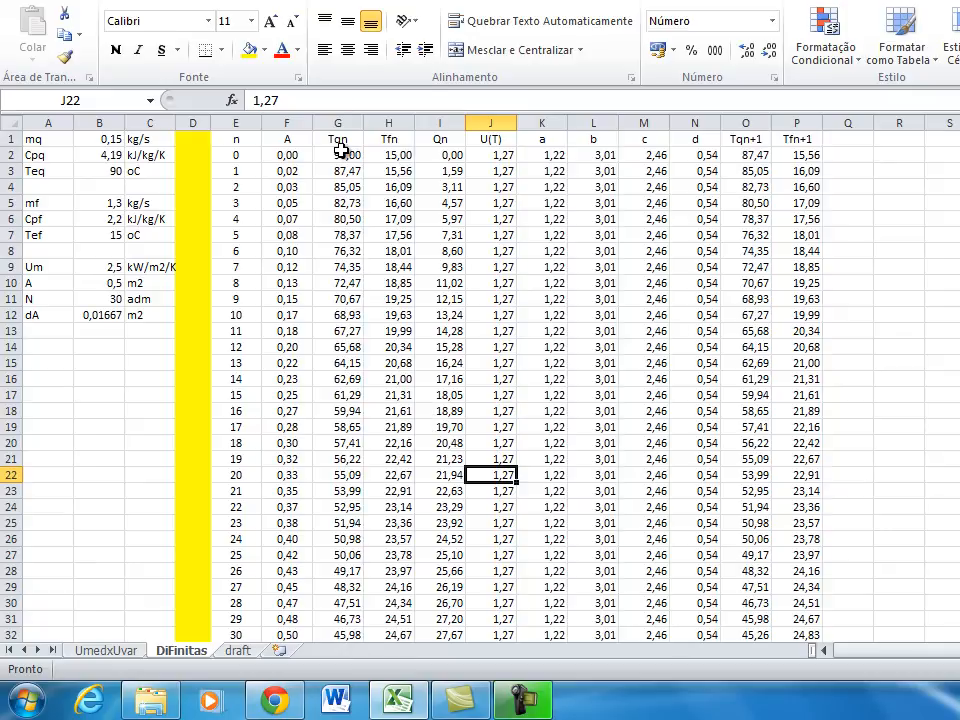
Copy the constant-U Tqn, Tfn and Qn columns with headers as values only into the UmedxUvar sheet from D1
drag(339, 140, 452, 634)
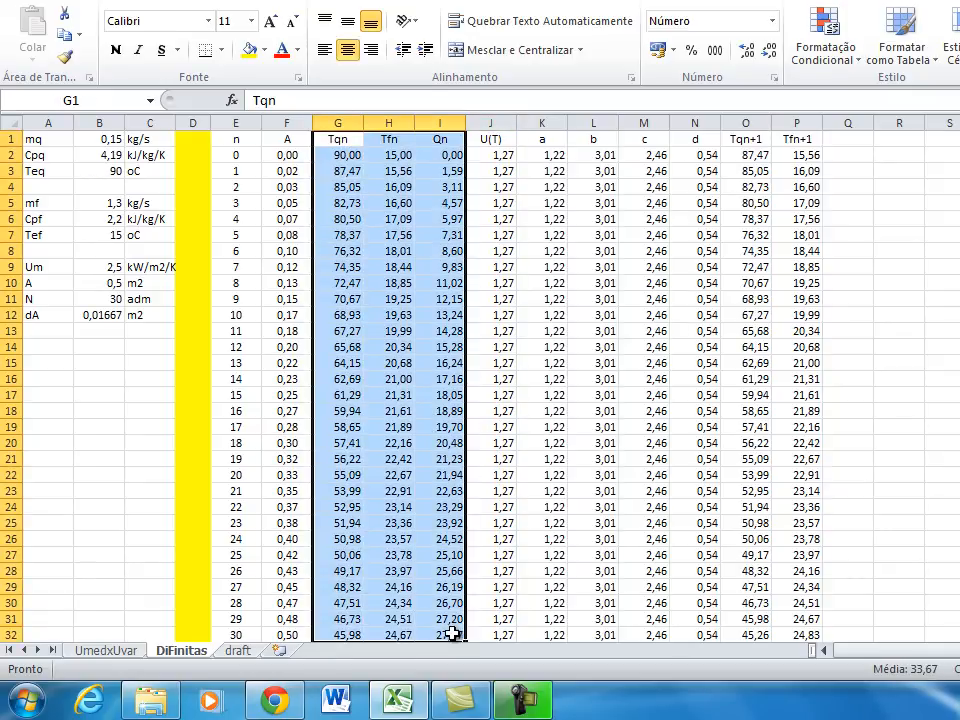
key(ctrl+c)
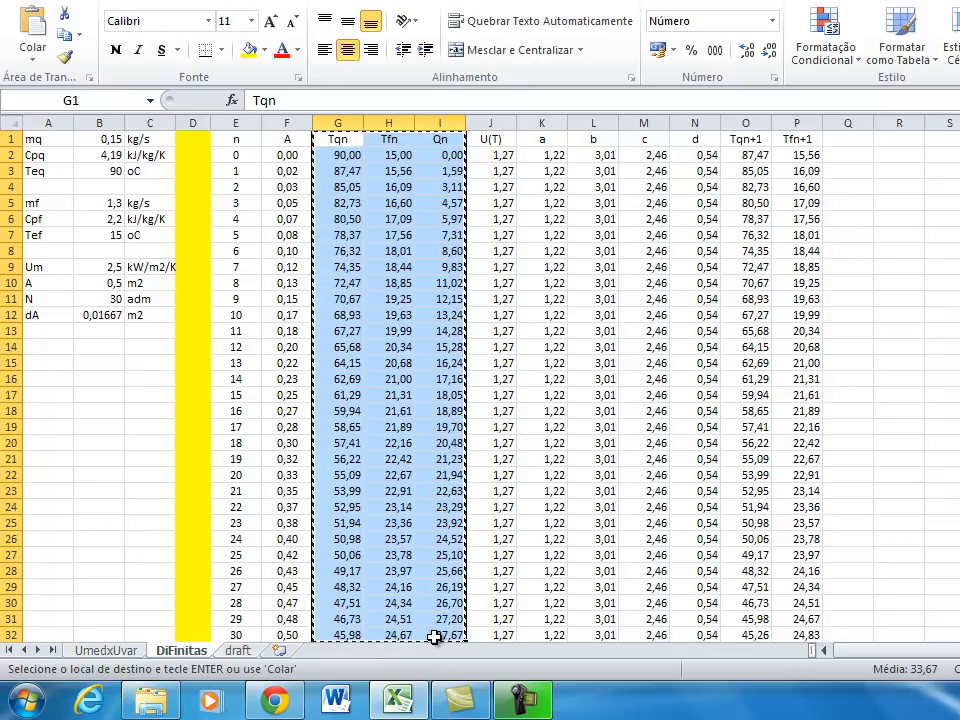
click(113, 651)
click(250, 143)
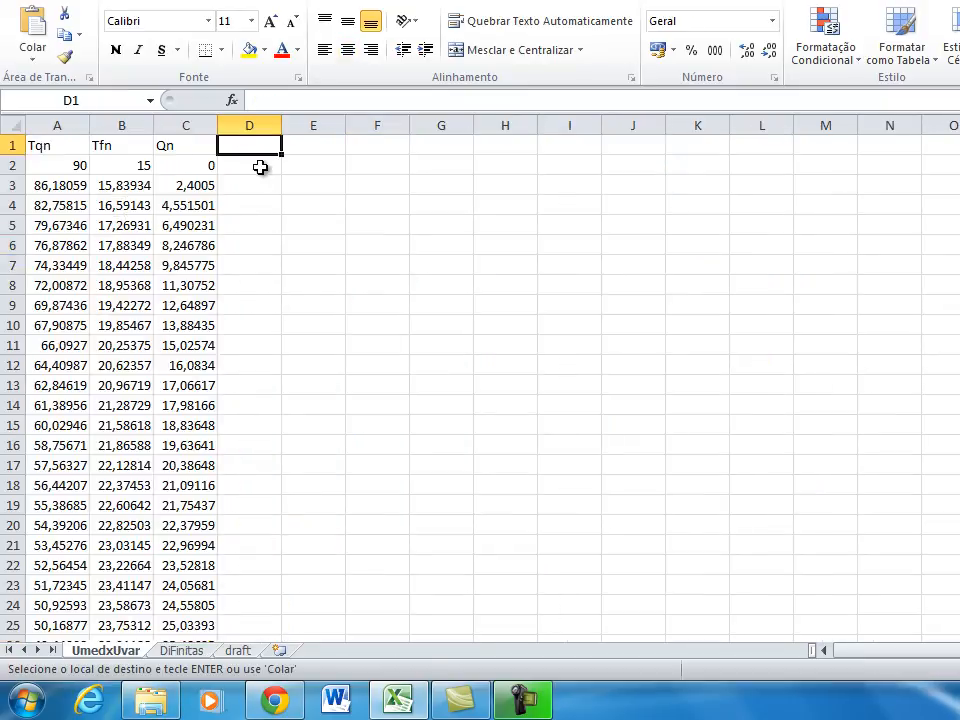
click(33, 50)
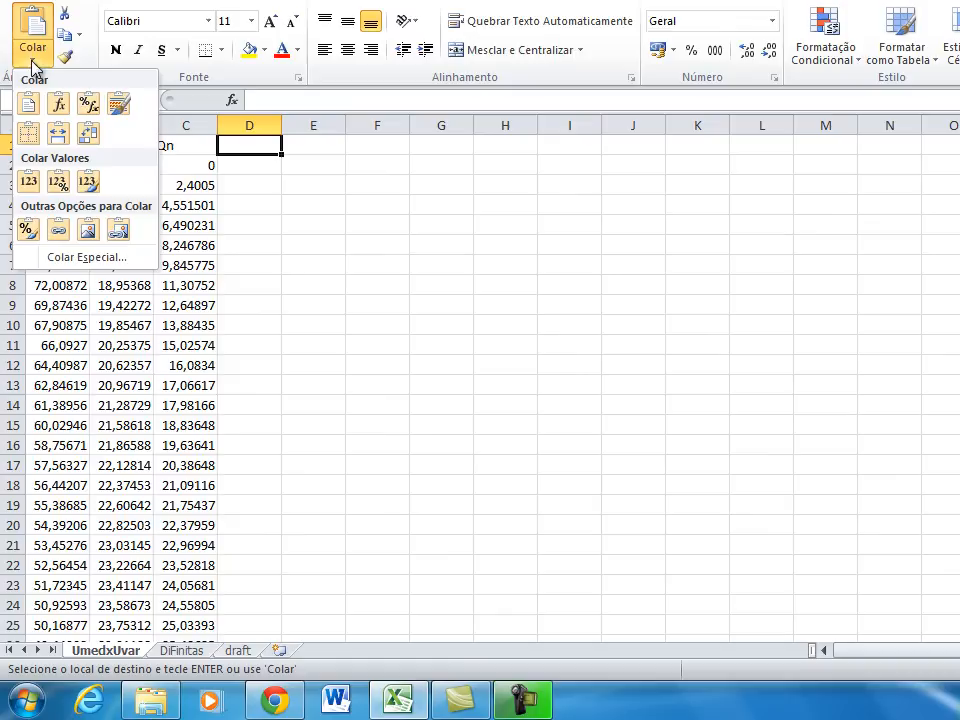
click(28, 182)
click(564, 320)
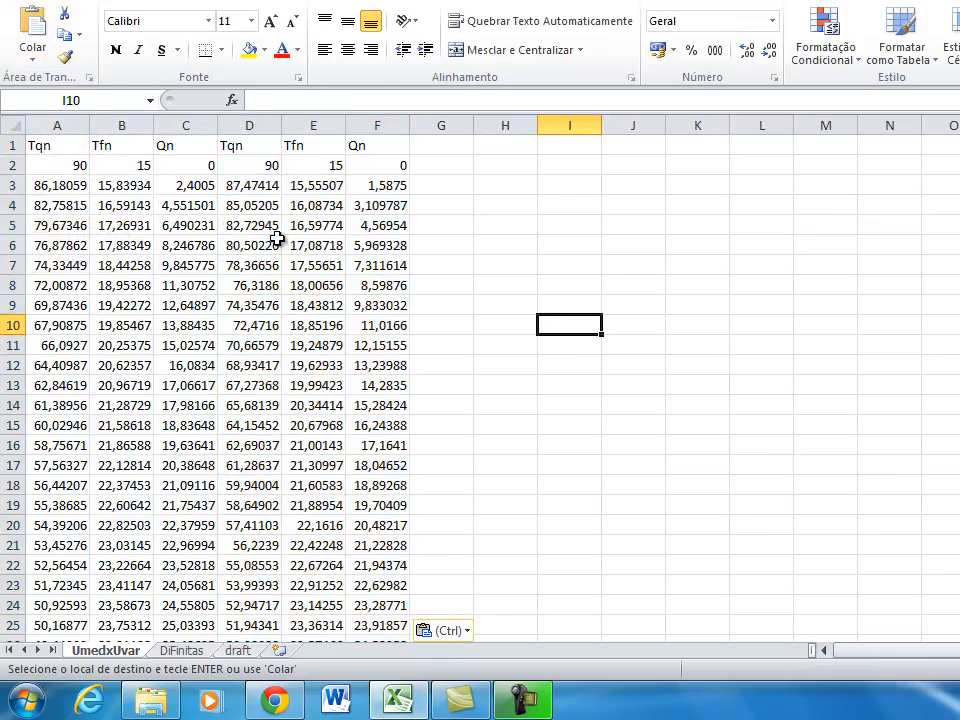
Plot the two Tqn columns, A and D, in one 2D line chart and place it over the lower data rows
drag(66, 155, 62, 606)
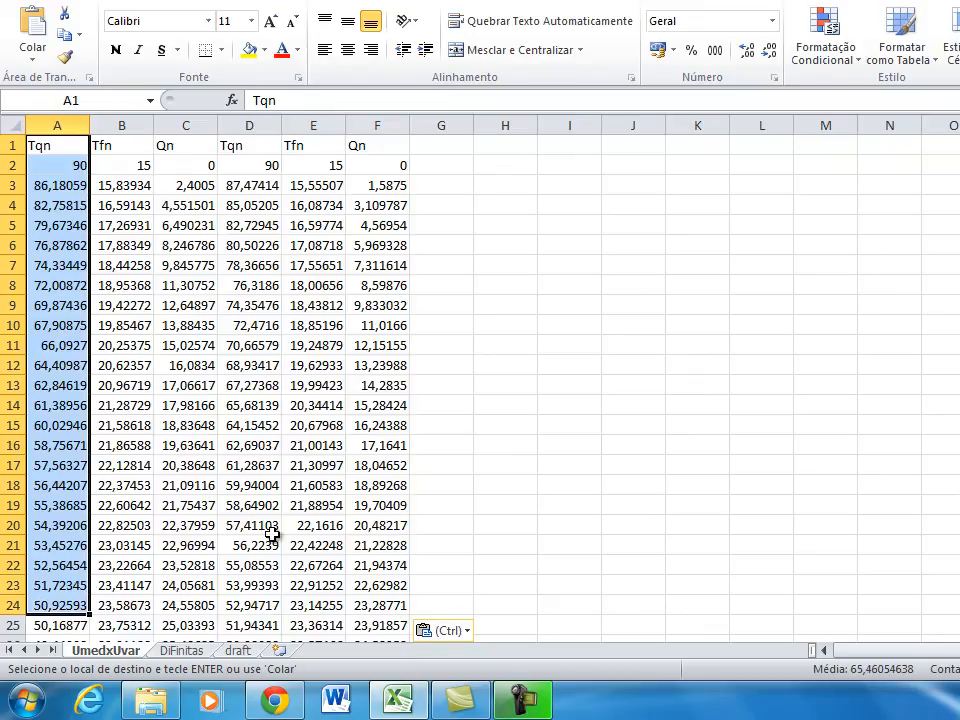
scroll(480, 380, down, 3)
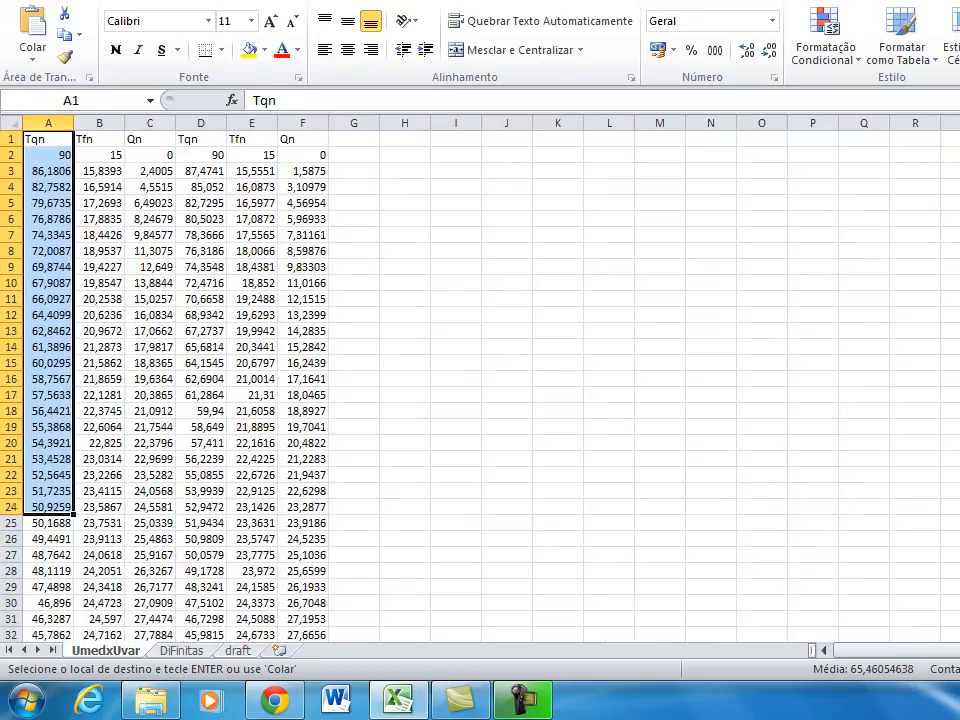
click(938, 414)
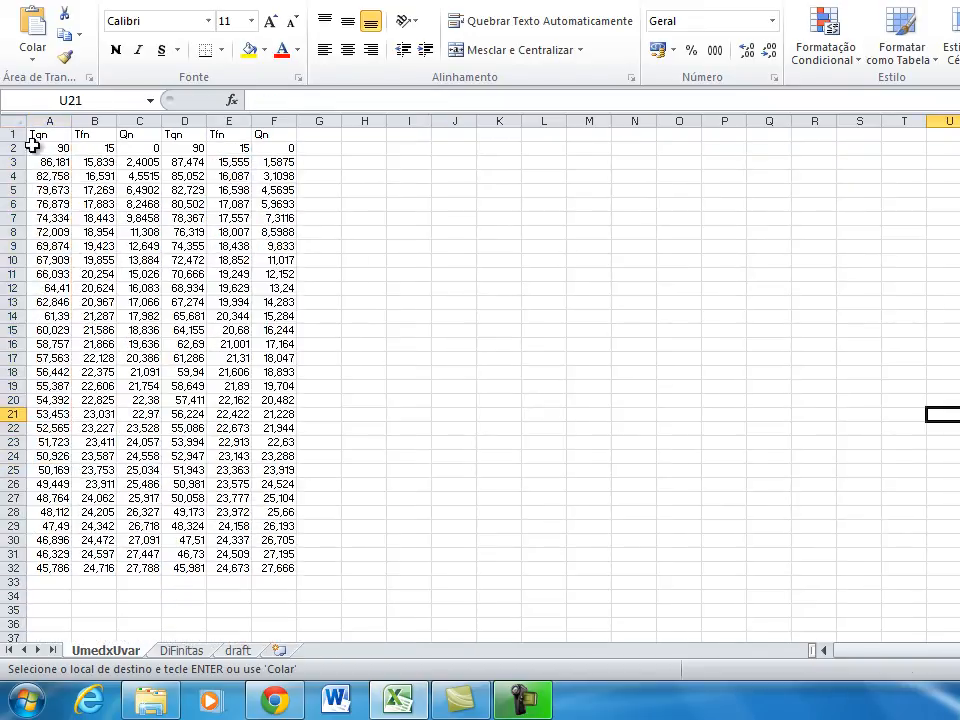
drag(43, 134, 55, 567)
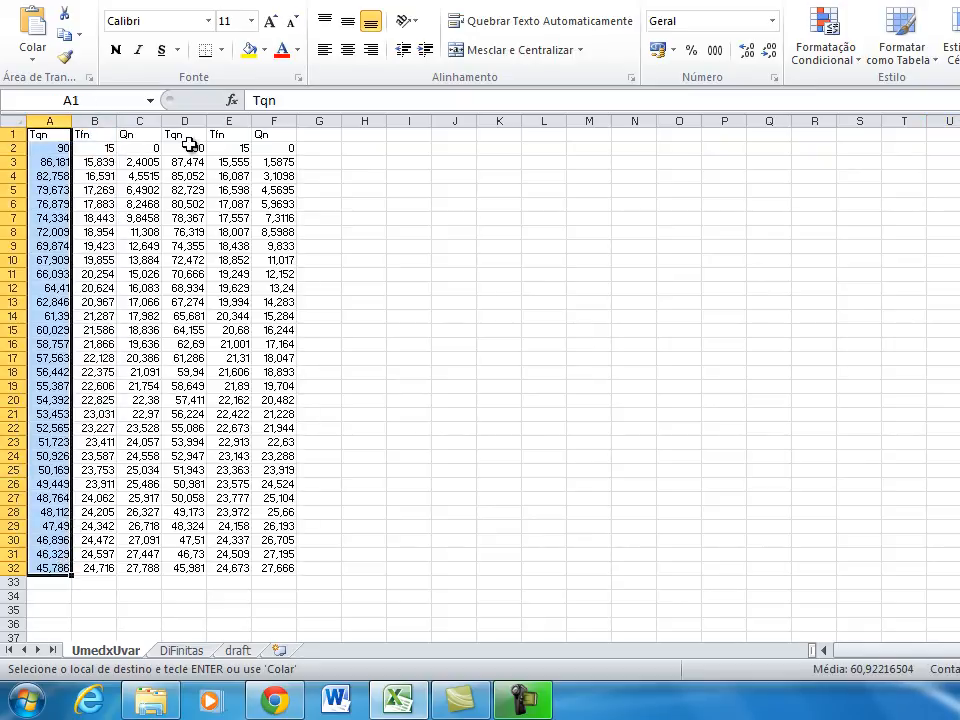
drag(188, 138, 184, 567)
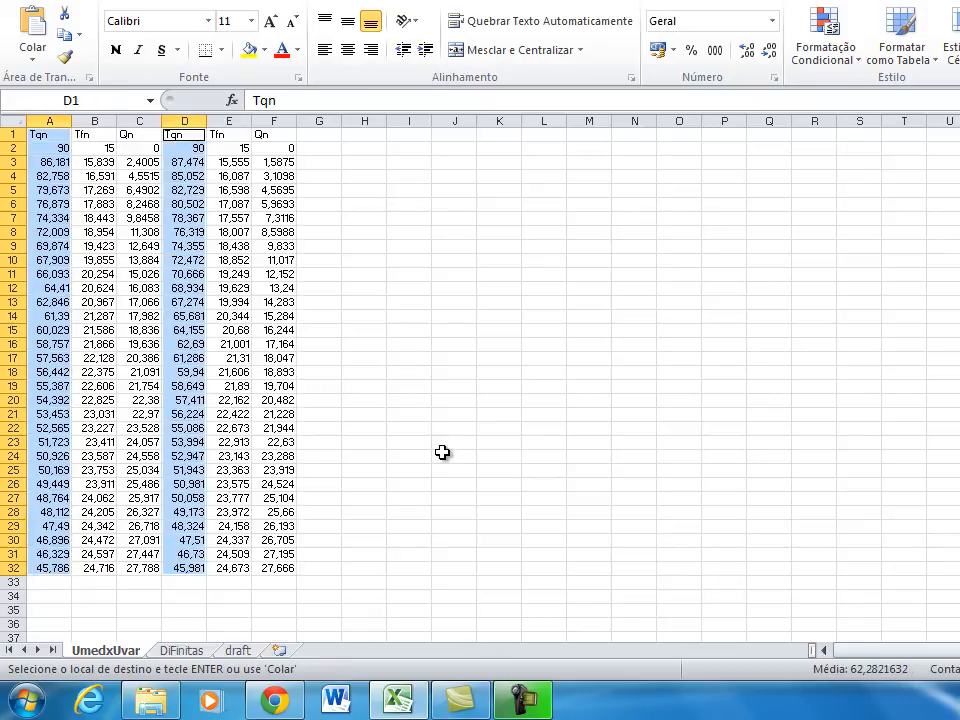
click(191, 2)
click(438, 40)
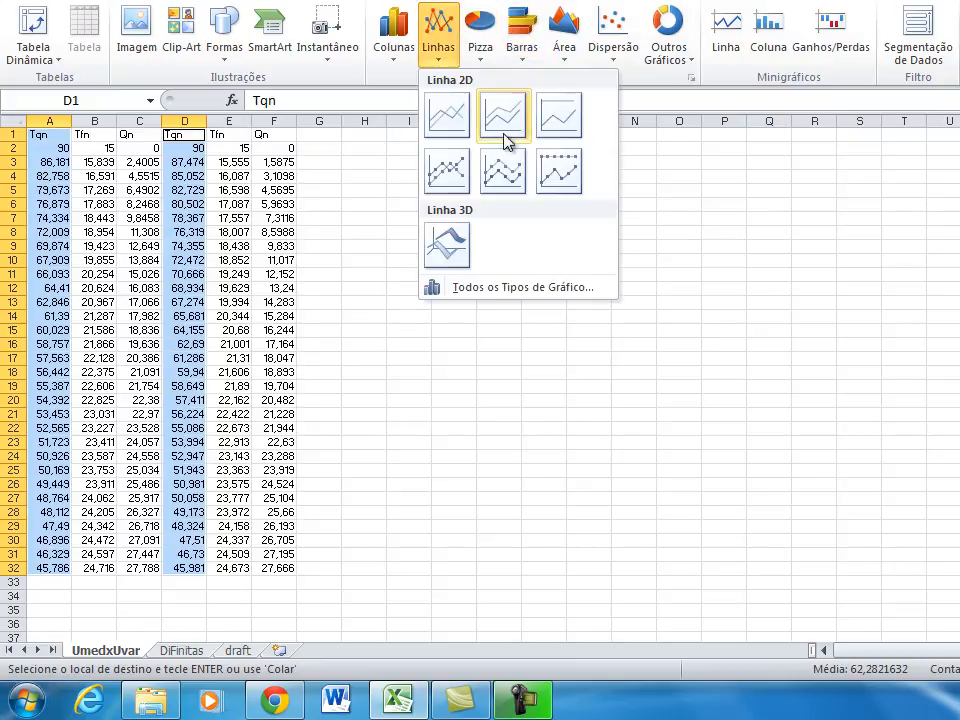
click(449, 125)
drag(810, 317, 347, 227)
click(615, 330)
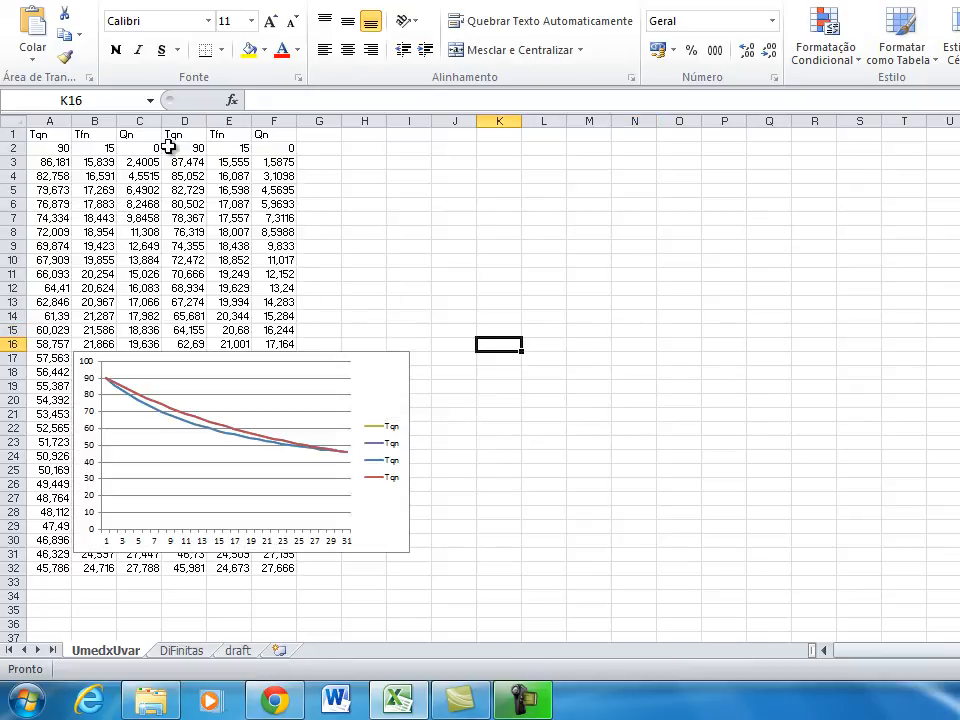
Plot the two Tfn columns, B and E, in one 2D line chart and place it beside the data table
drag(88, 134, 96, 568)
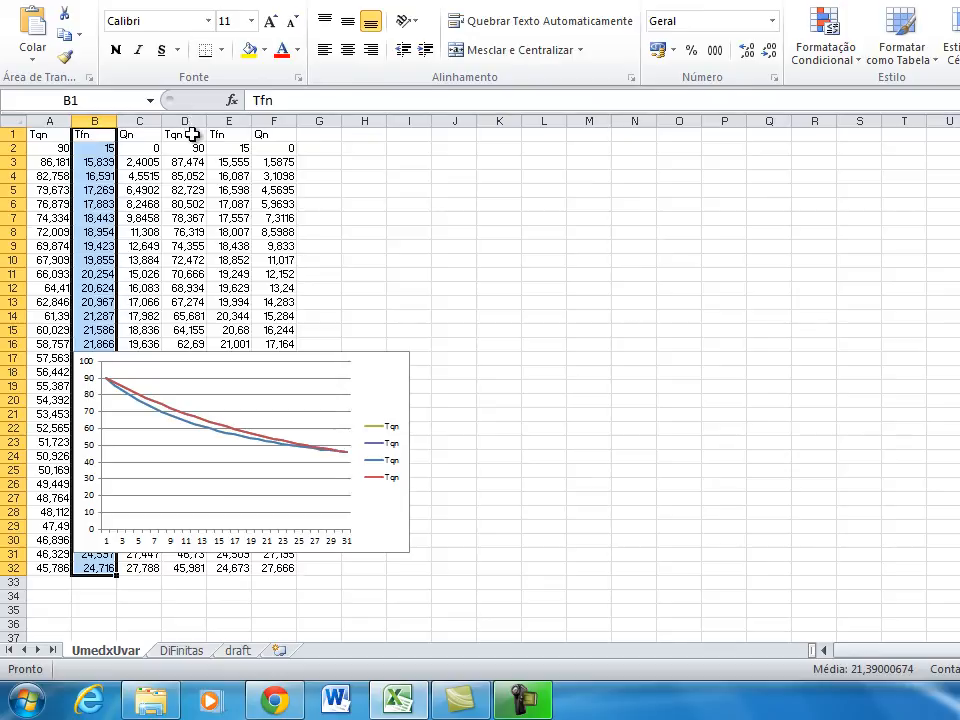
drag(219, 133, 231, 568)
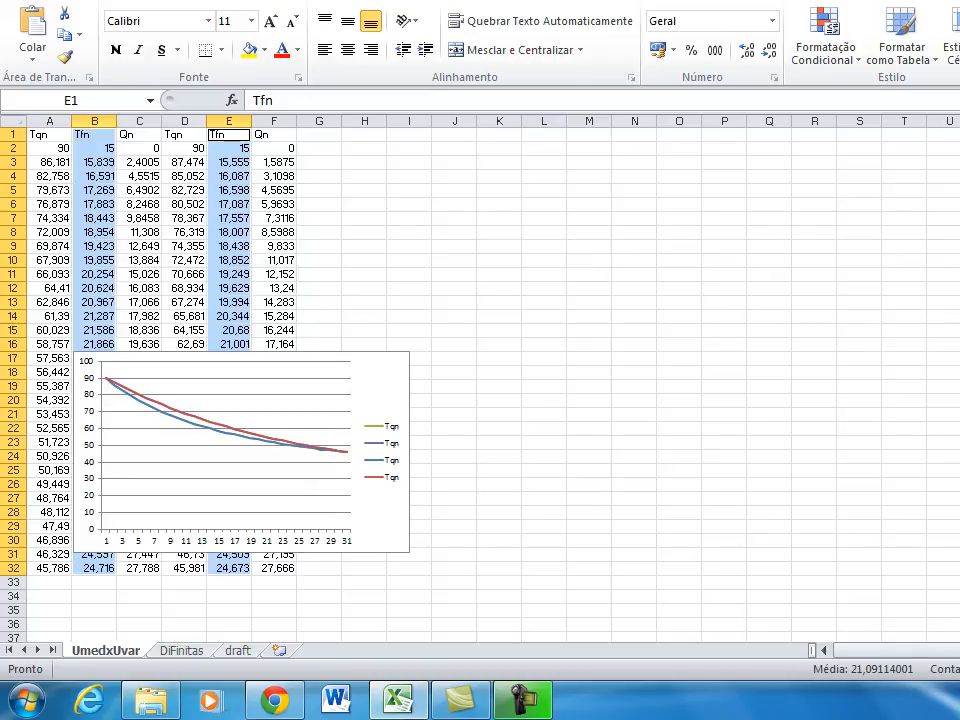
click(147, 3)
click(438, 30)
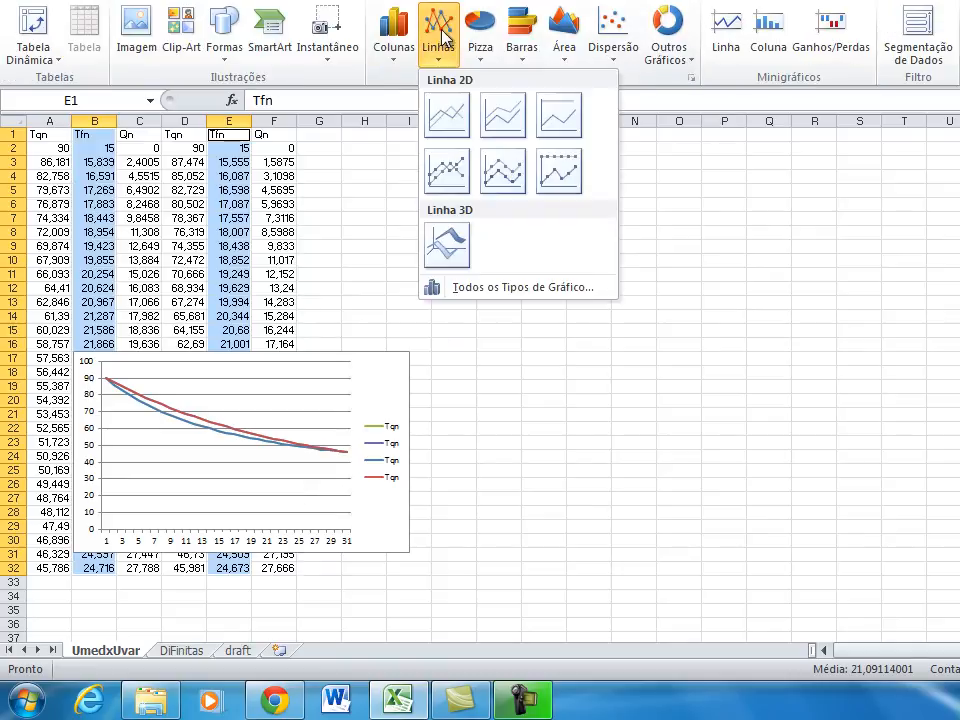
click(459, 122)
drag(836, 292, 641, 230)
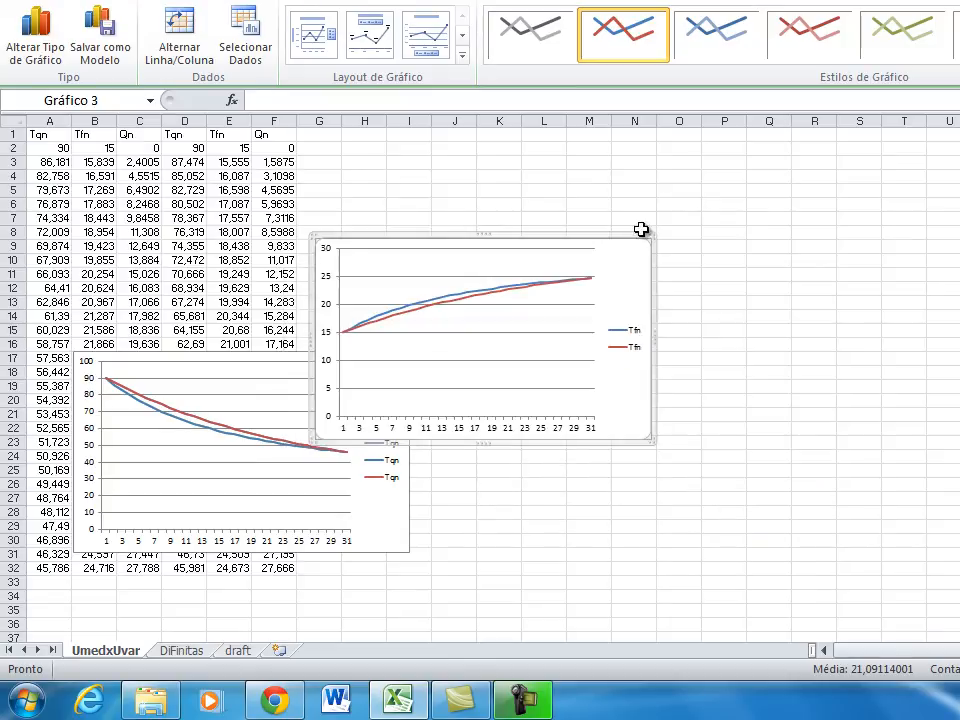
click(679, 190)
Plot the two Qn columns, C and F, in one 2D line chart and place it below the Tfn chart
drag(148, 147, 143, 567)
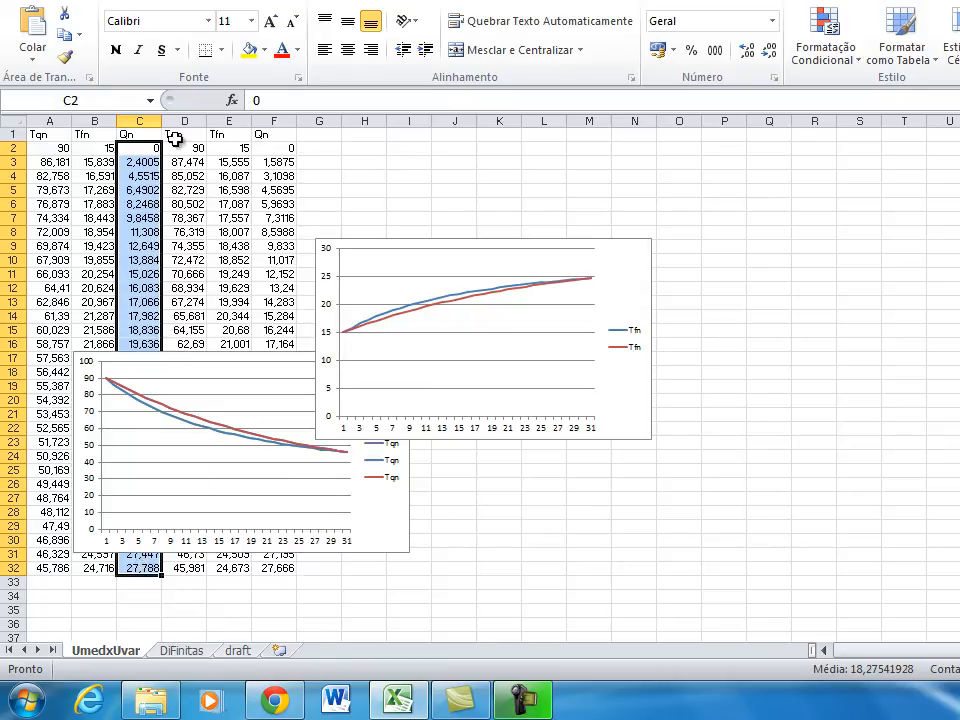
drag(133, 134, 129, 565)
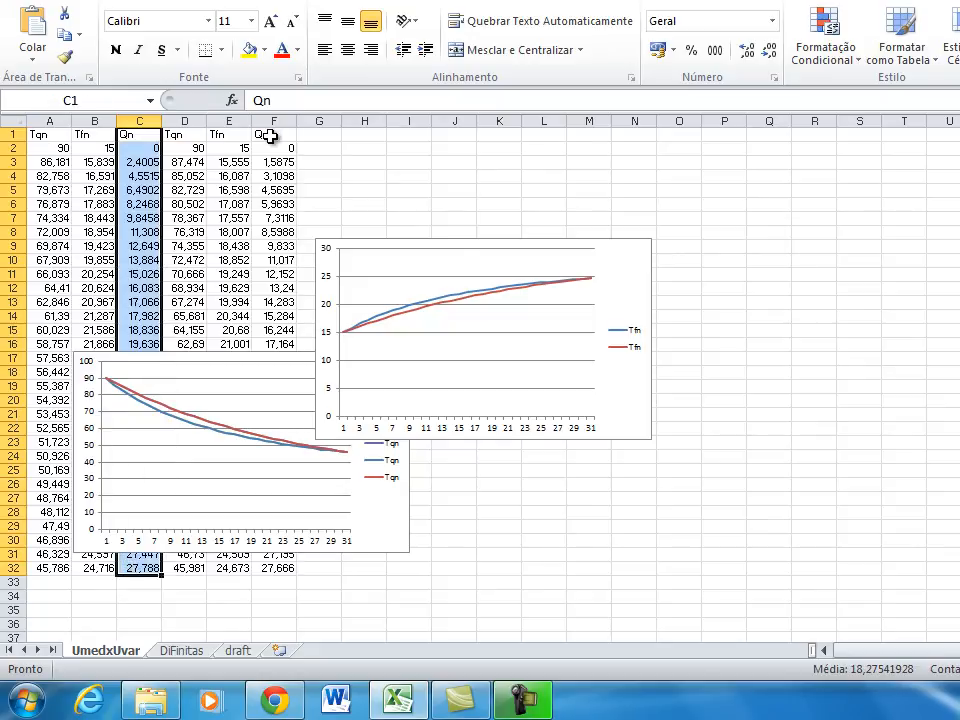
ctrl+drag(270, 136, 274, 570)
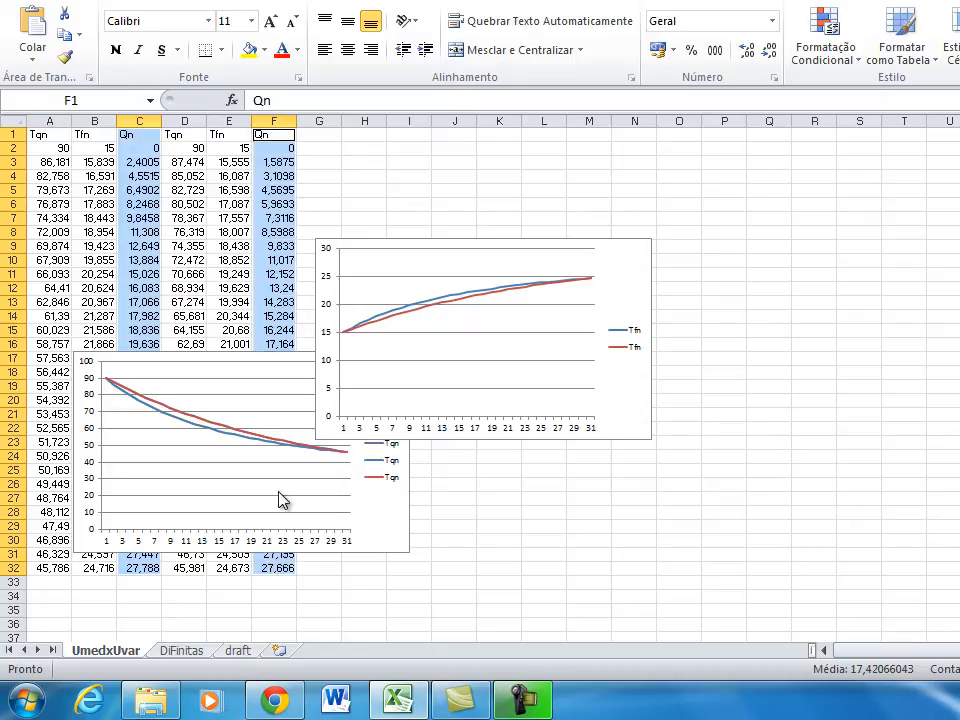
click(170, 4)
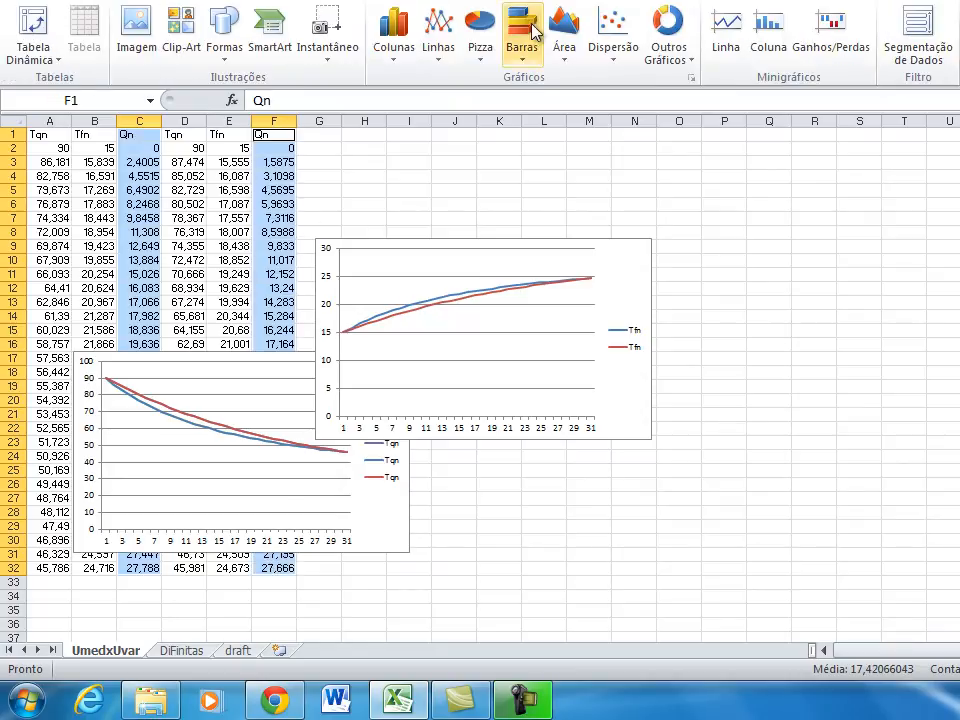
click(438, 30)
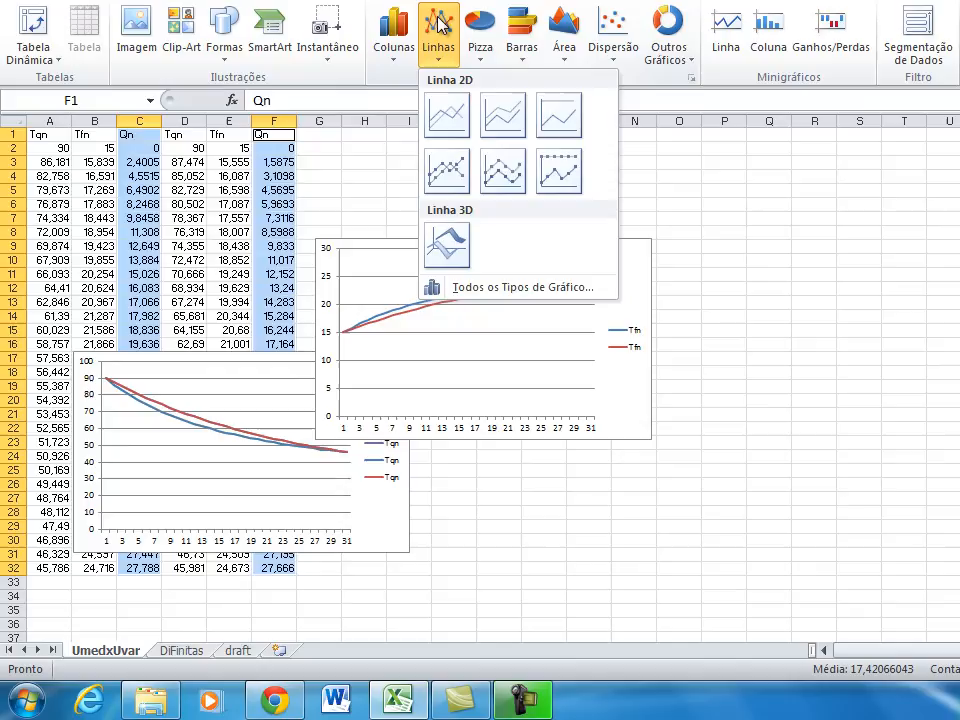
click(447, 120)
drag(830, 300, 750, 411)
click(884, 233)
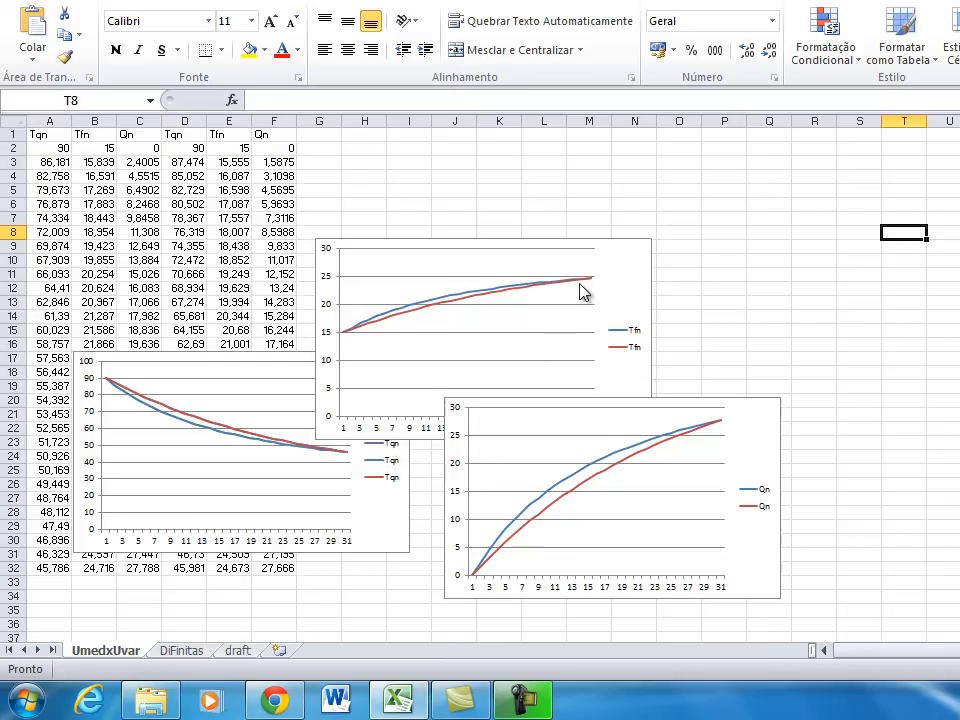
mouse_move(585, 292)
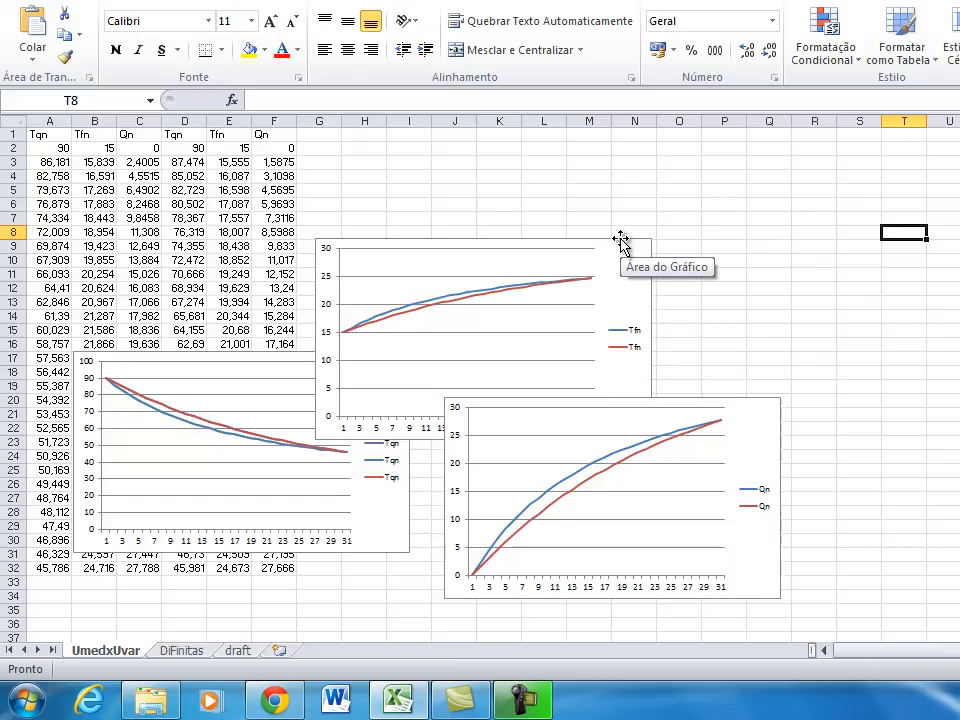
click(528, 705)
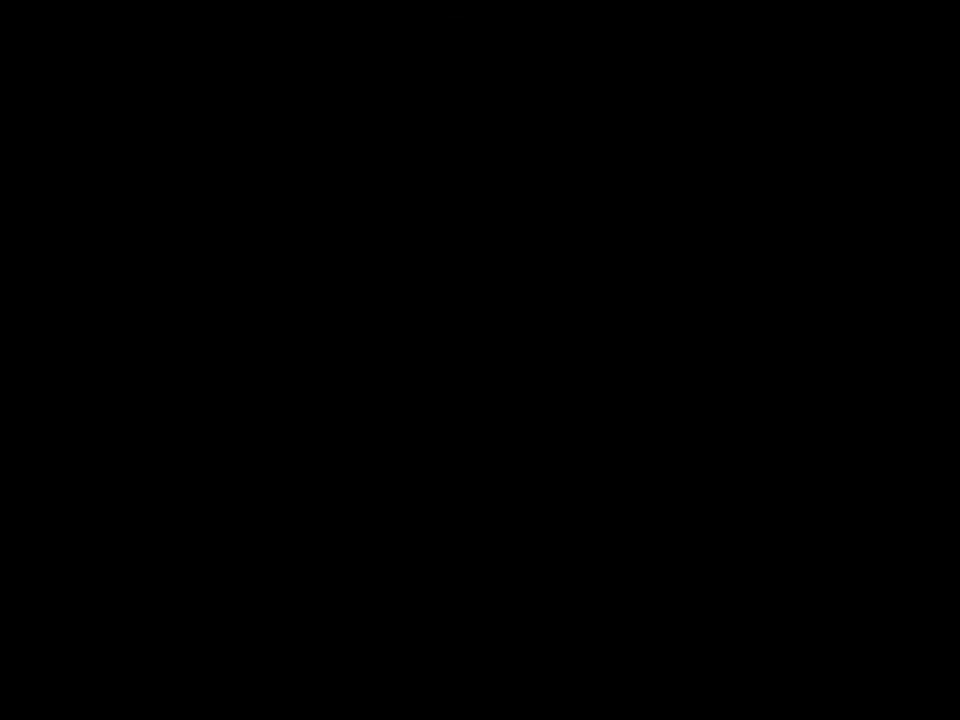